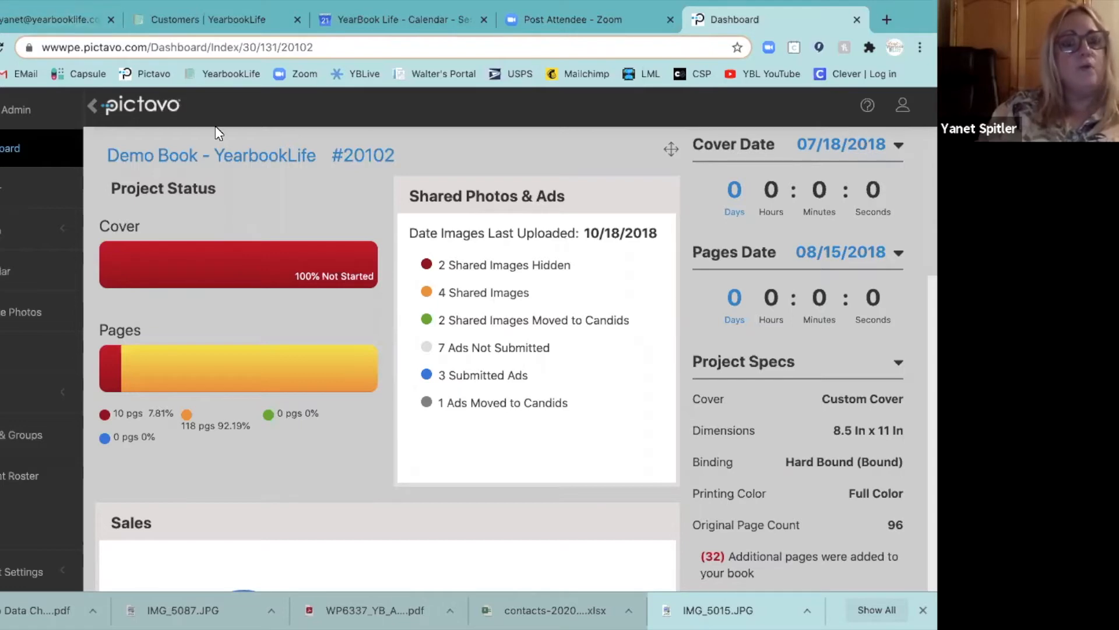
# Switch to the YearbookLife customer home page and enter the Pictavo Customers area
pyautogui.moveTo(456, 18)
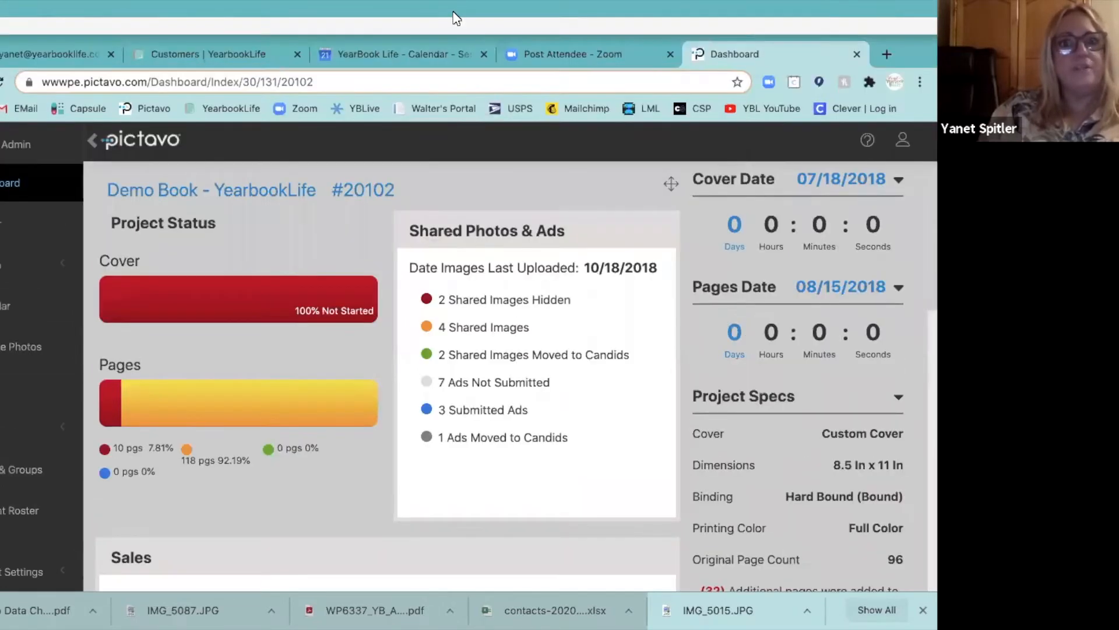
pyautogui.click(187, 54)
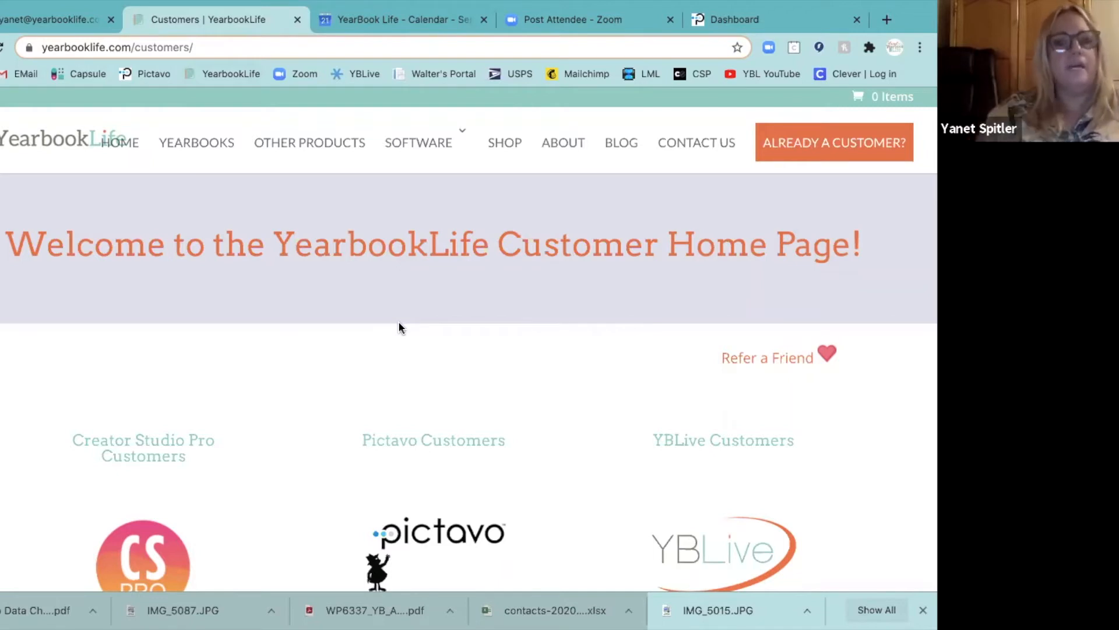
pyautogui.scroll(-3, 482, 430)
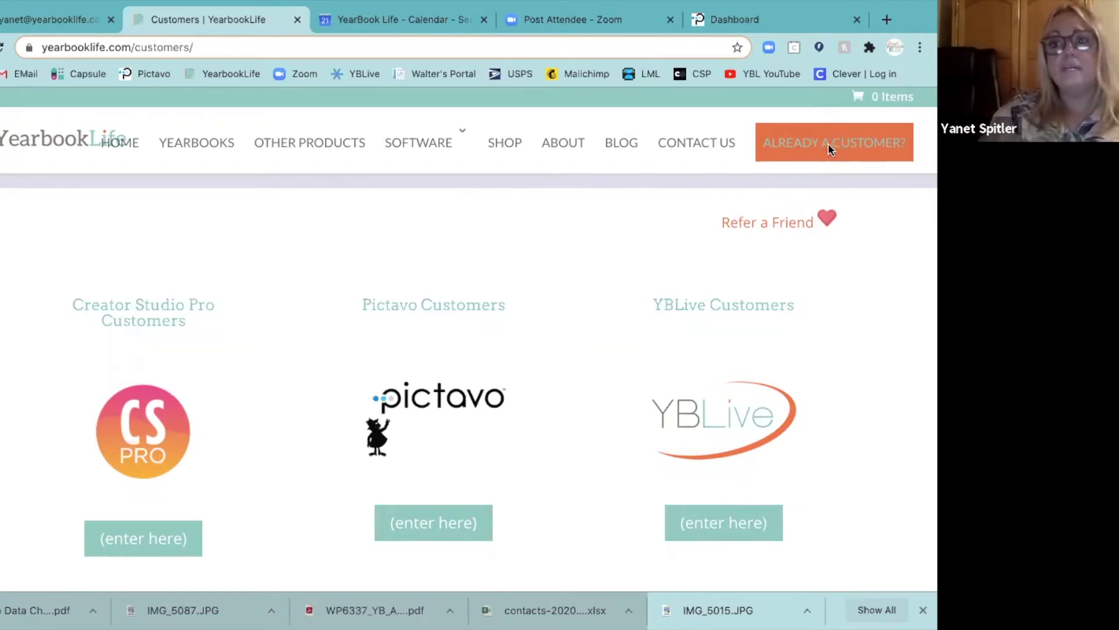
pyautogui.click(420, 525)
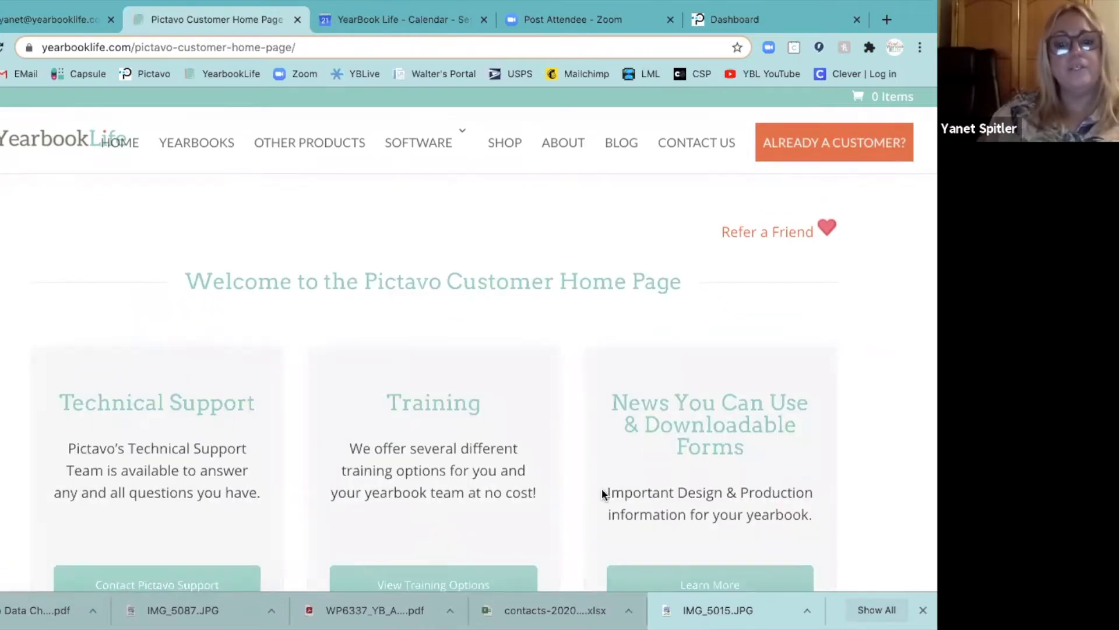
# Open the News You Can Use & Downloadable Forms page from the Pictavo Customer Home Page
pyautogui.scroll(-1, 604, 494)
pyautogui.scroll(-2, 604, 495)
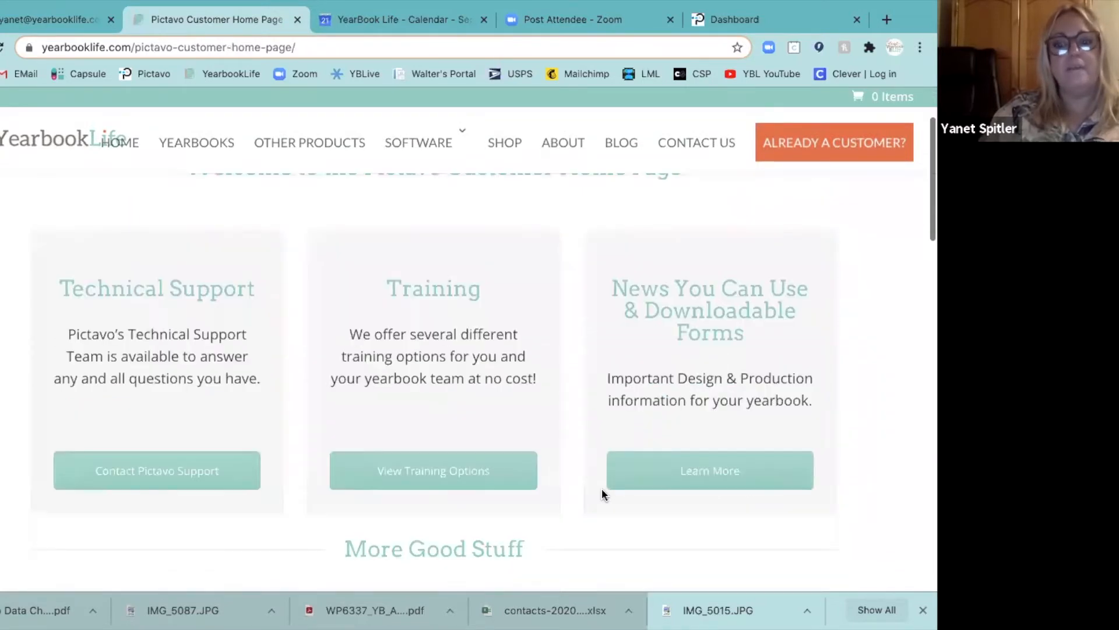
pyautogui.scroll(-1, 602, 492)
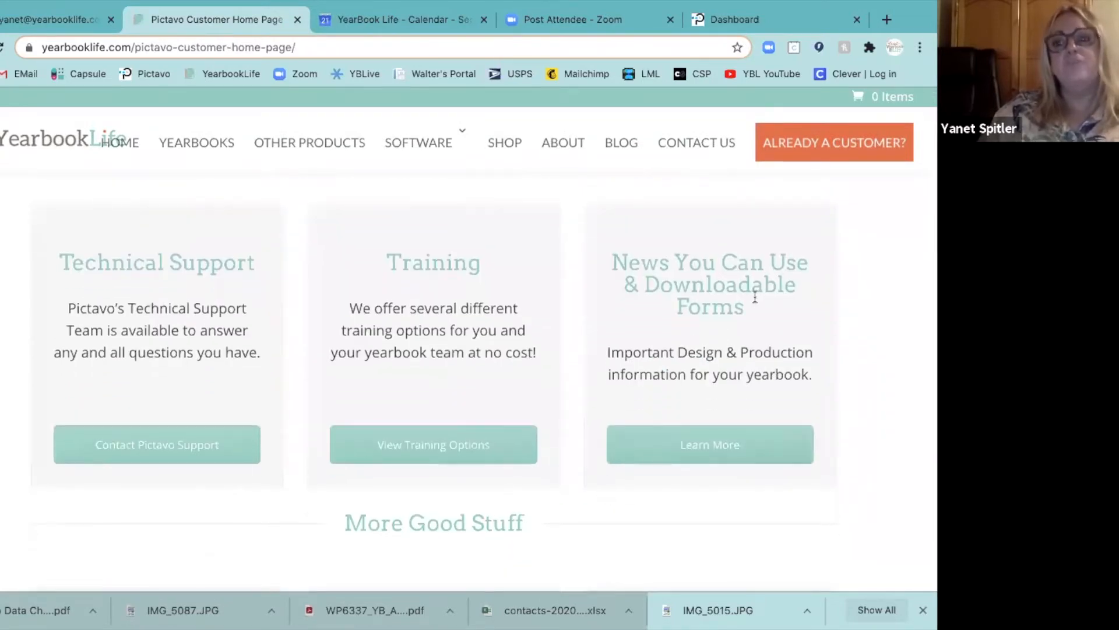
pyautogui.click(685, 439)
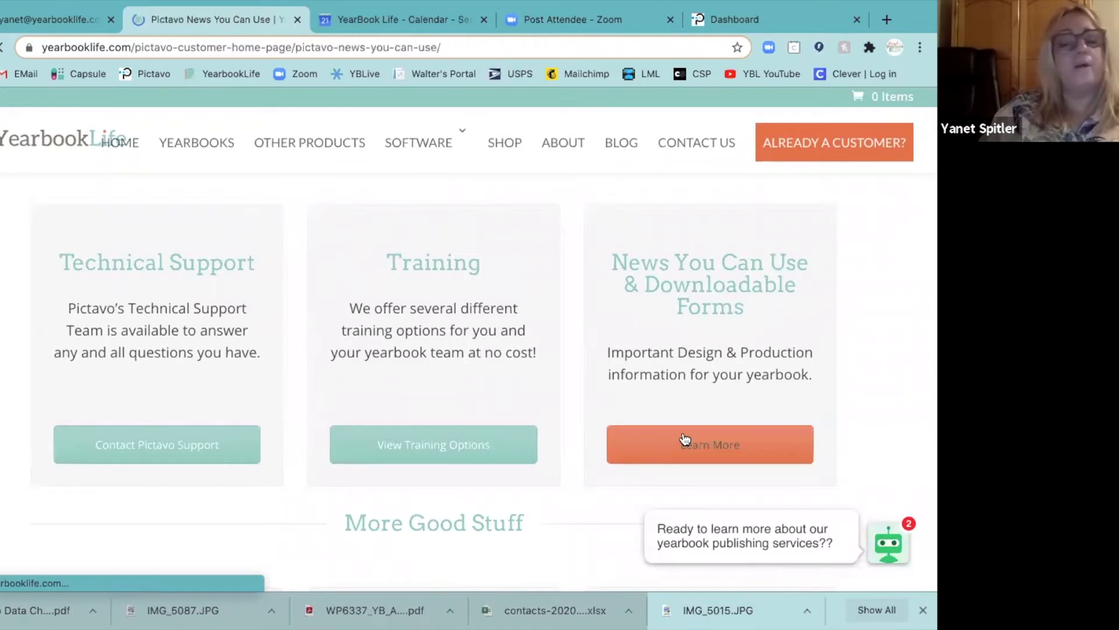
# Expand the Design Guides (PDF) topic under Important Information for All Pictavo Users and look through its guides
pyautogui.scroll(-3, 645, 448)
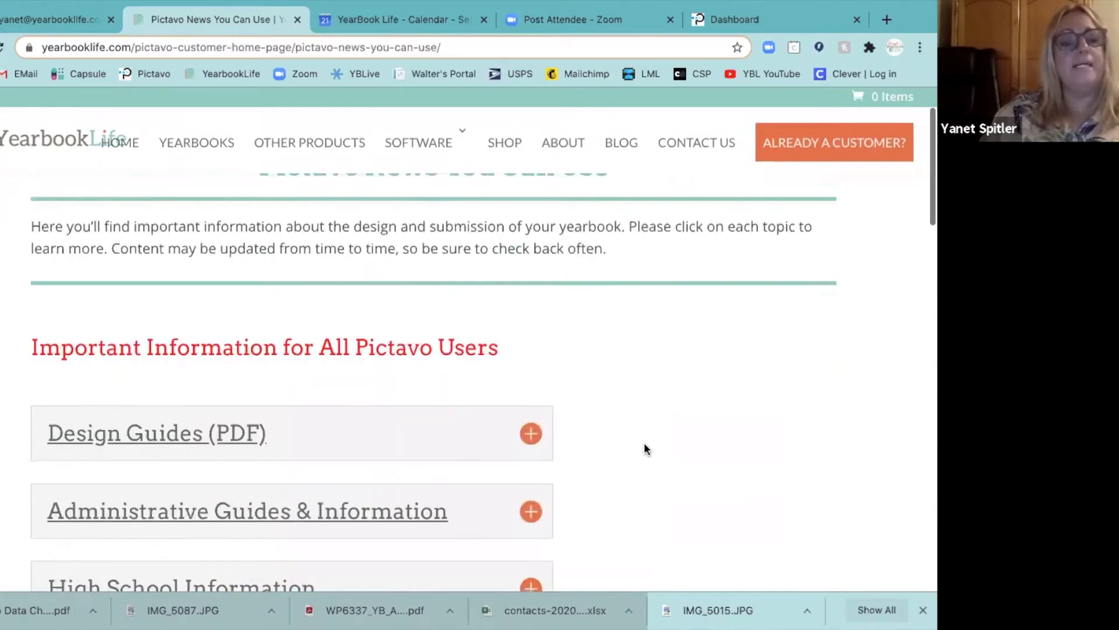
pyautogui.scroll(-1, 644, 449)
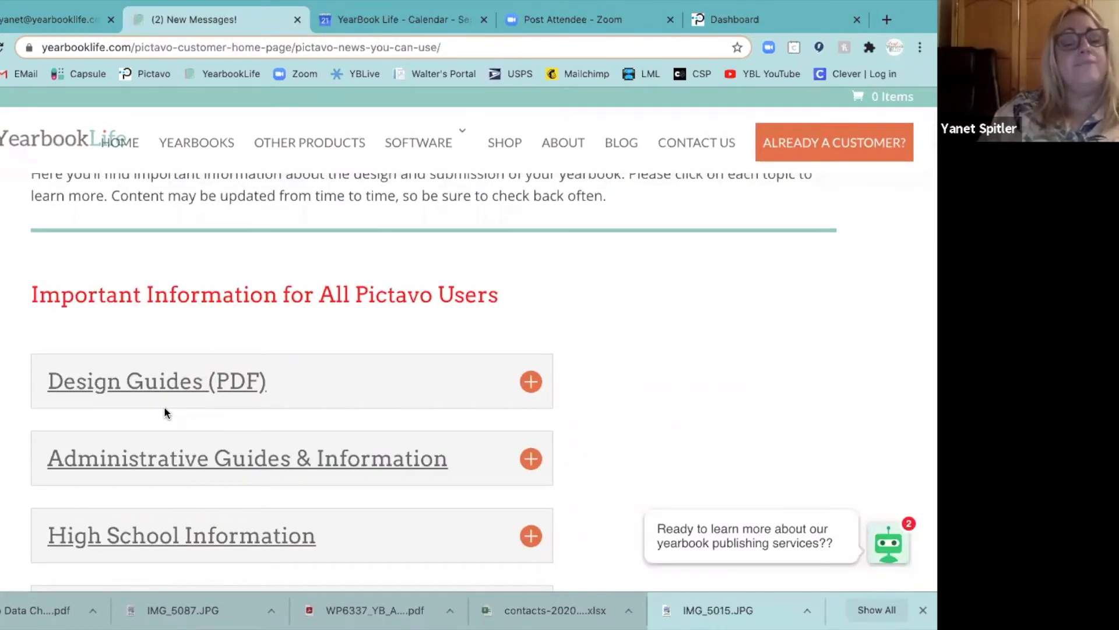
pyautogui.click(149, 388)
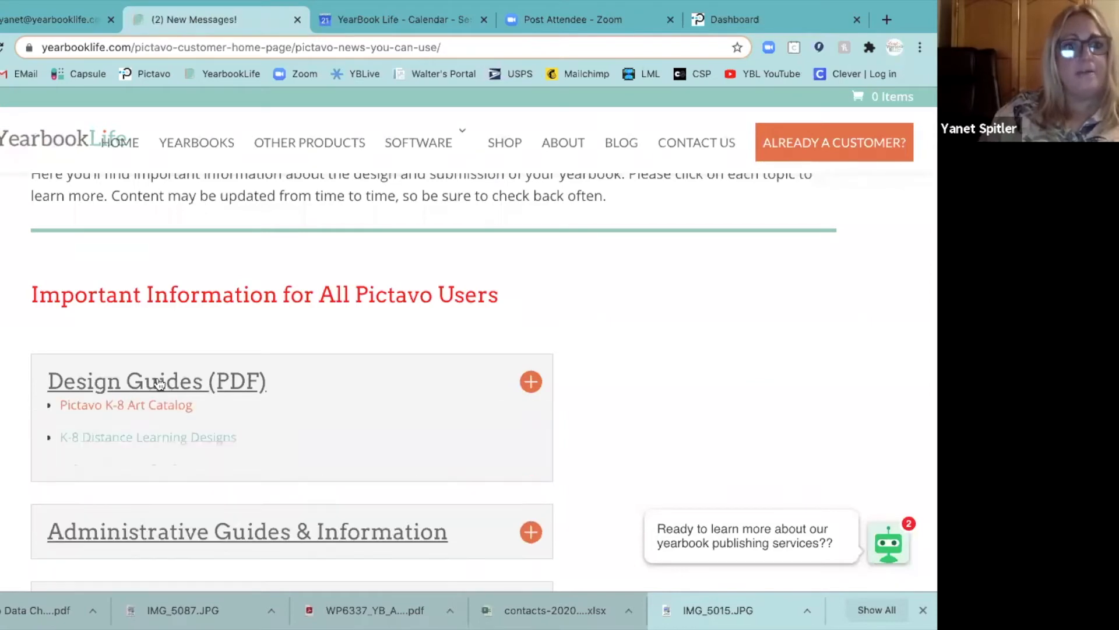
pyautogui.scroll(-10, 647, 417)
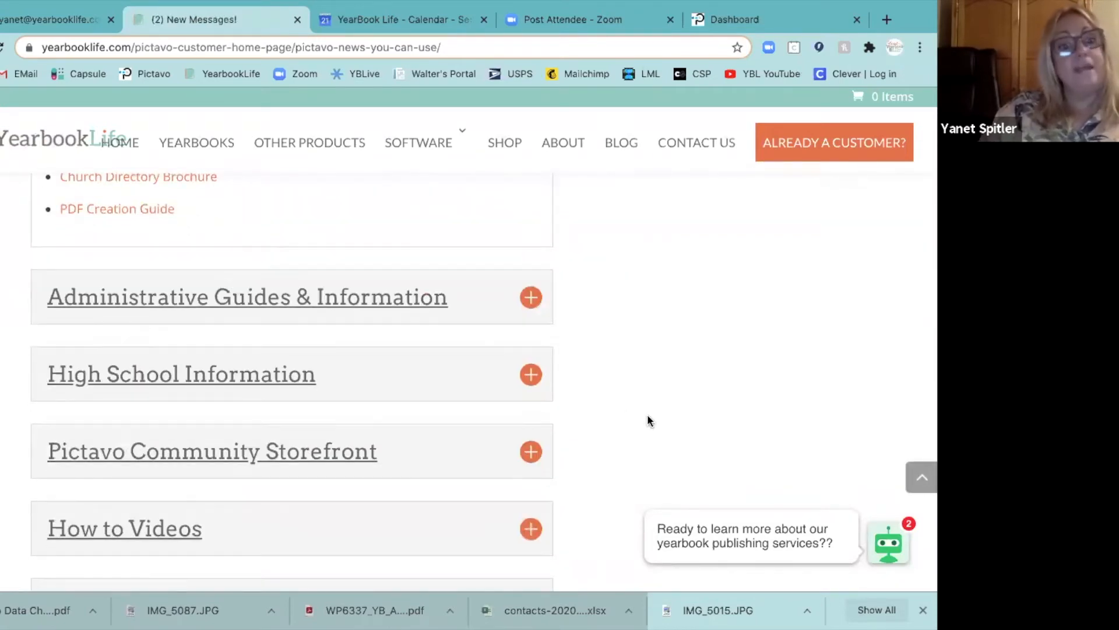
pyautogui.scroll(-1, 650, 421)
pyautogui.scroll(1, 647, 420)
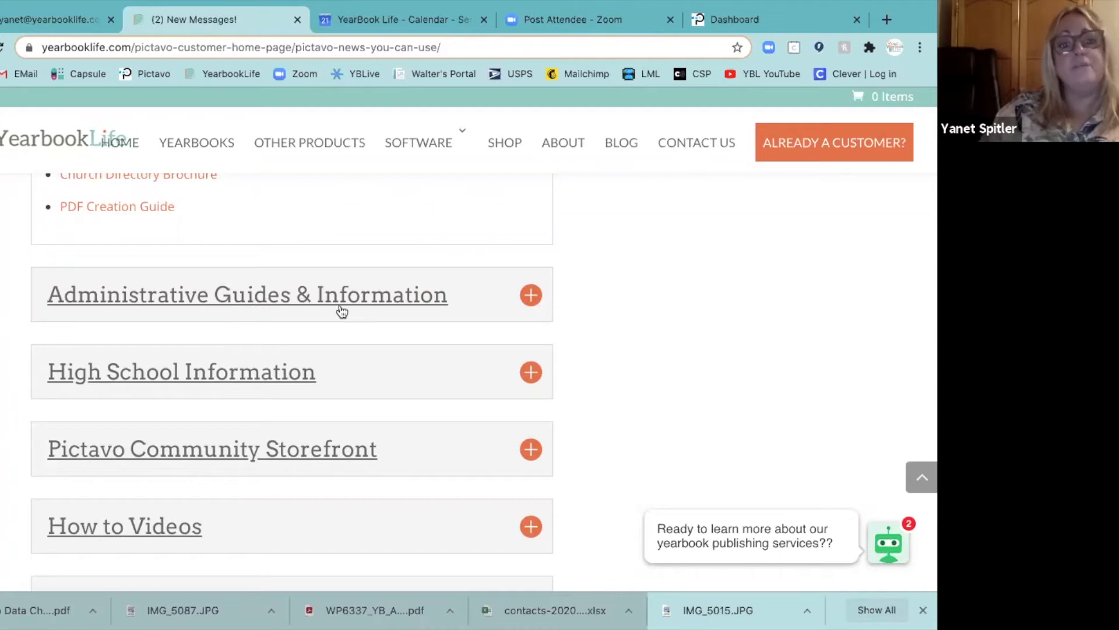
# Expand the Pictavo Community Storefront topic and review its set-up instructions and flyers for parents
pyautogui.scroll(-4, 621, 442)
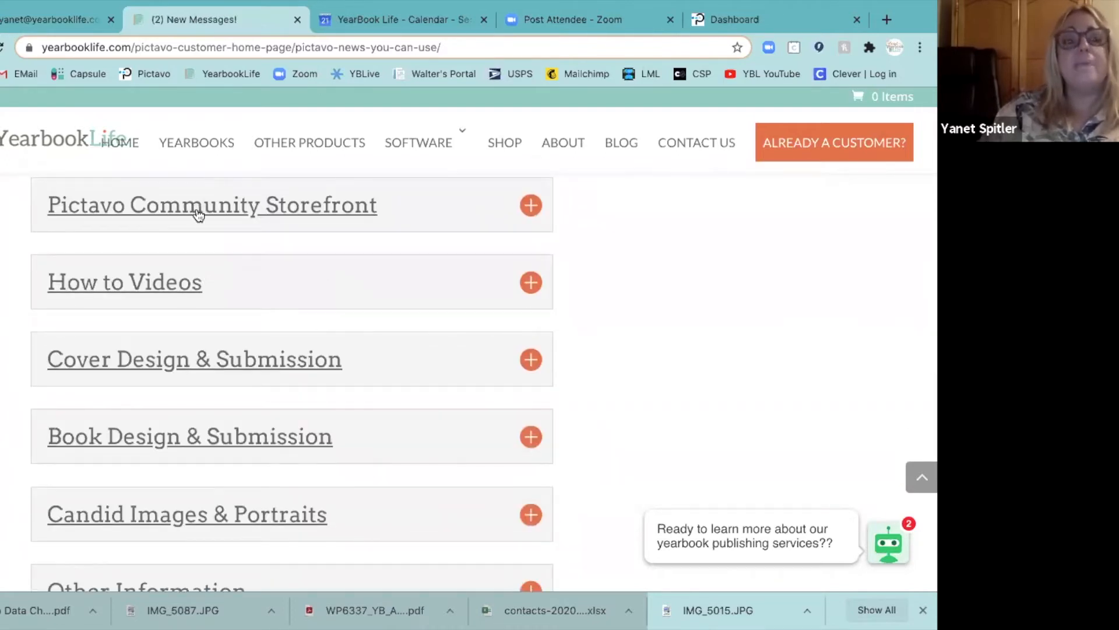
pyautogui.click(239, 214)
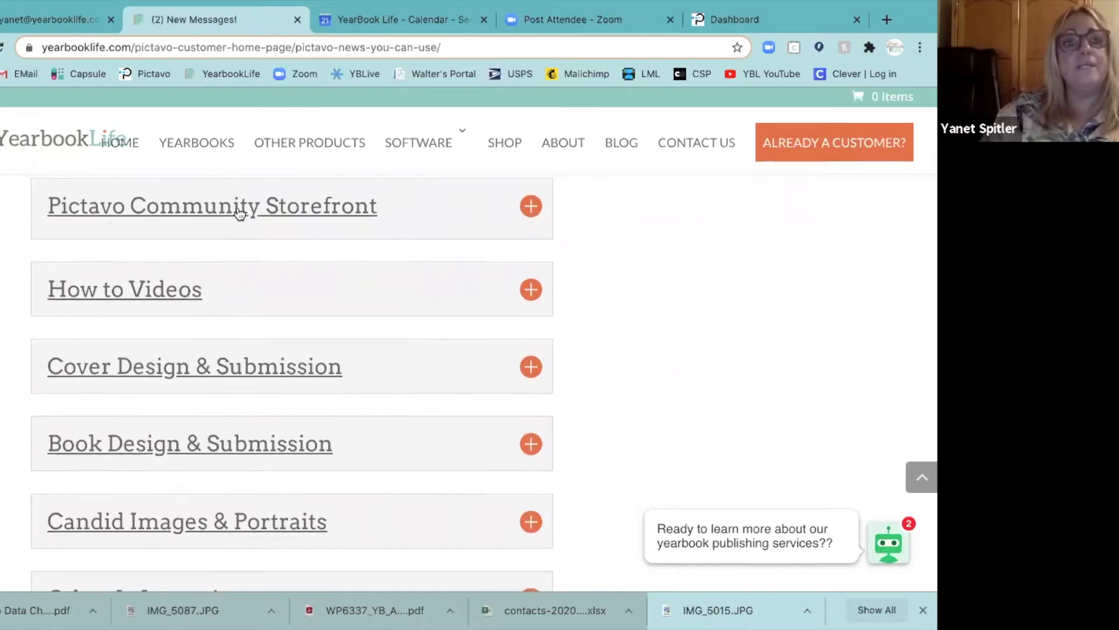
pyautogui.scroll(1, 195, 383)
pyautogui.scroll(-2, 227, 403)
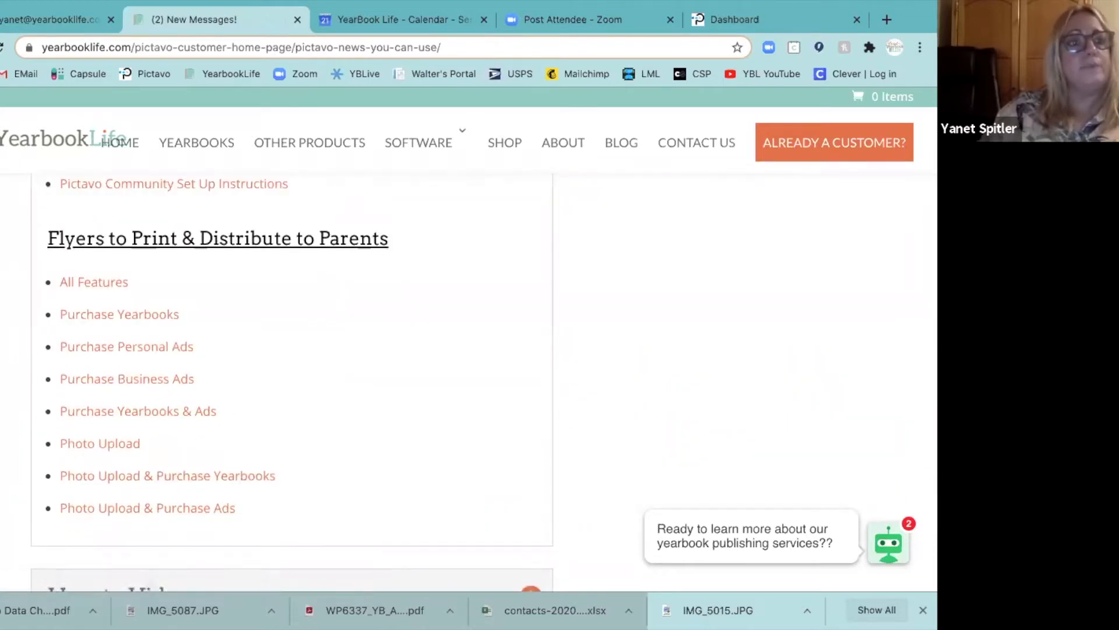
# Return to the Pictavo Customer Home Page and open the Marketing Tools page
pyautogui.hotkey('alt', 'Left')
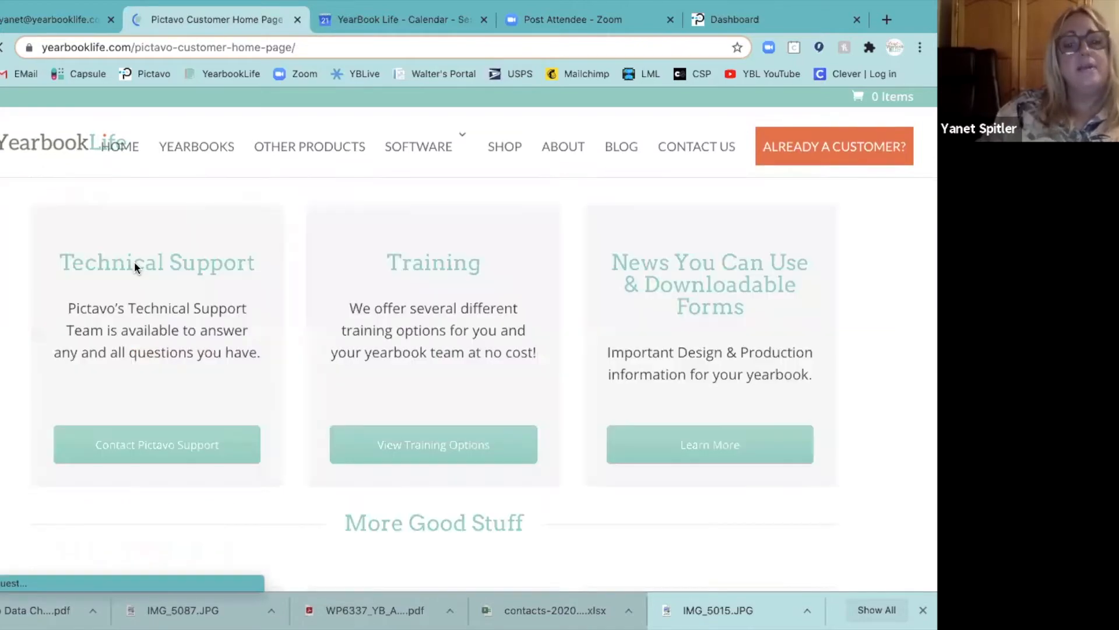
pyautogui.scroll(-1, 563, 505)
pyautogui.scroll(-5, 564, 506)
pyautogui.scroll(-2, 563, 505)
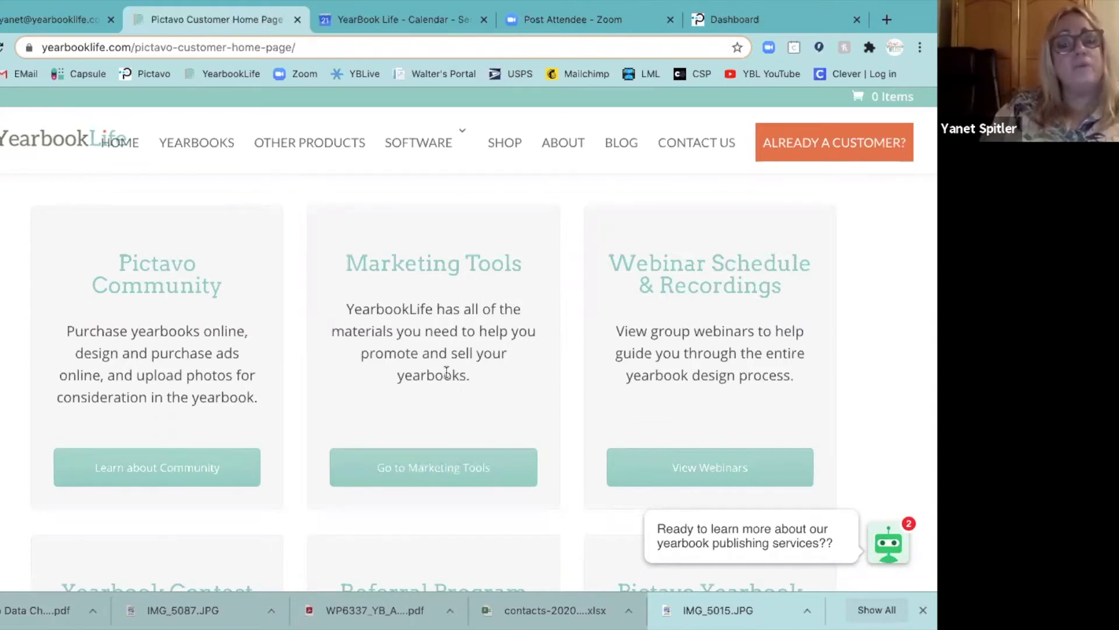
pyautogui.click(444, 482)
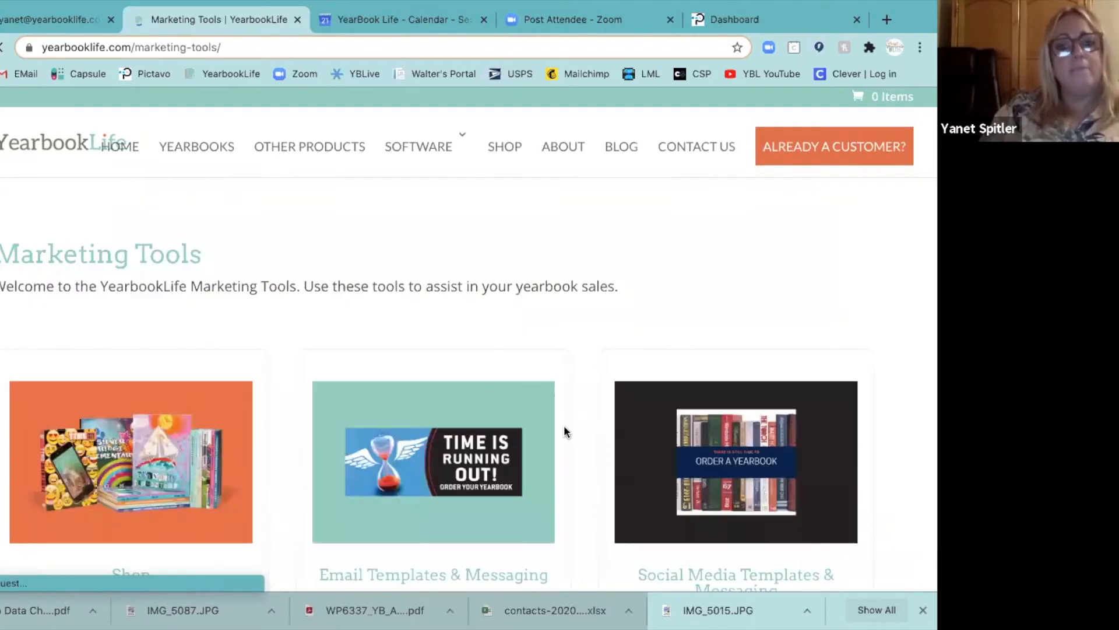
# Open Email Templates & Messaging from the Marketing Tools page
pyautogui.scroll(-2, 564, 431)
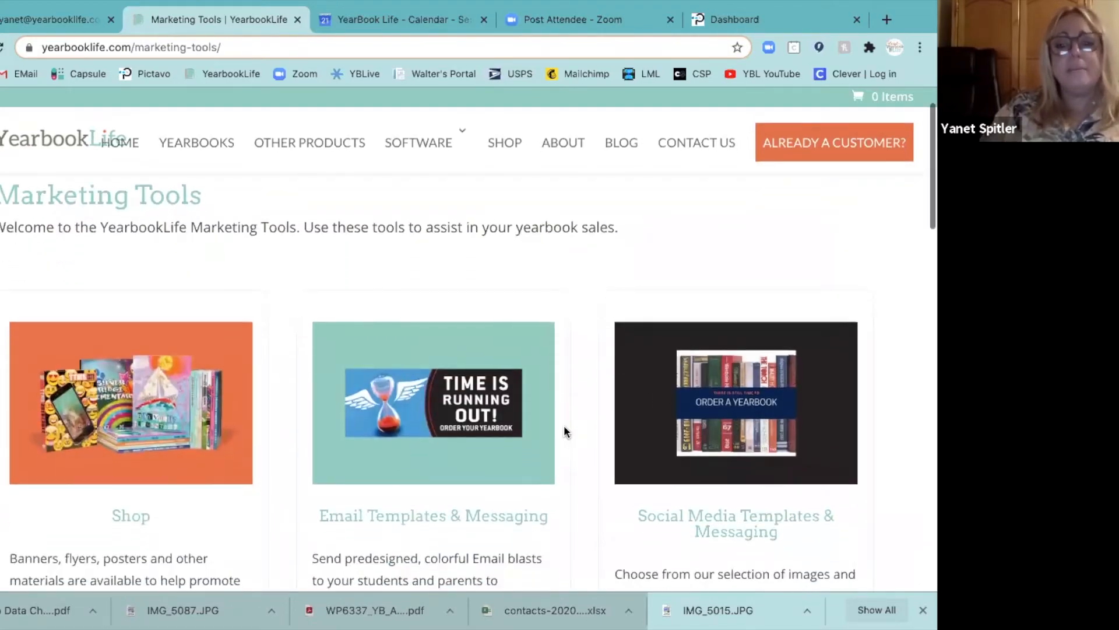
pyautogui.scroll(-3, 565, 432)
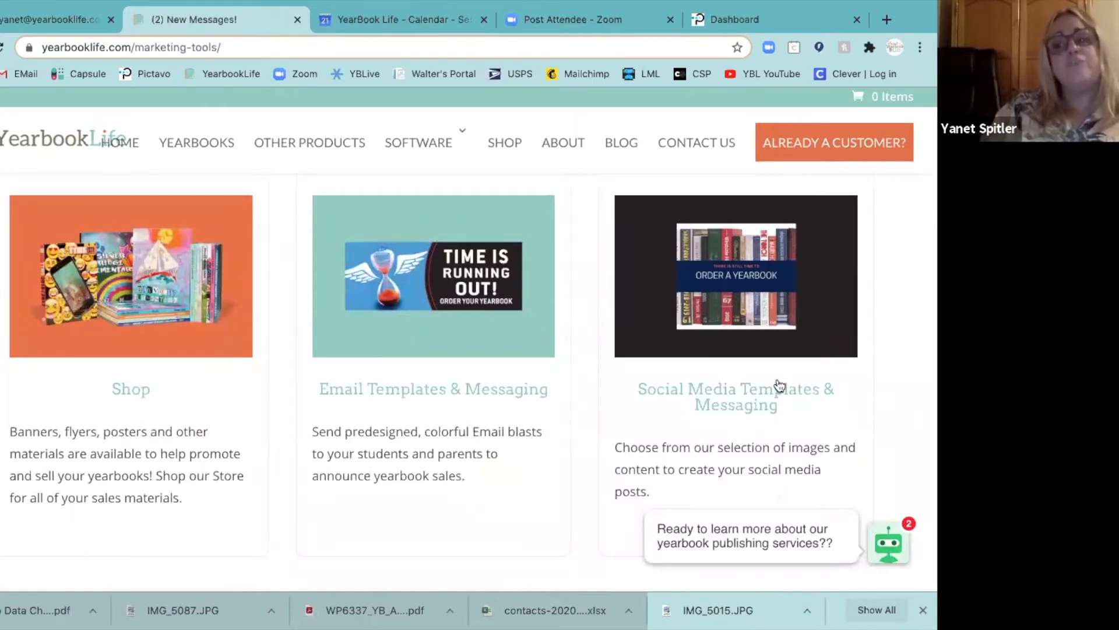
pyautogui.click(442, 396)
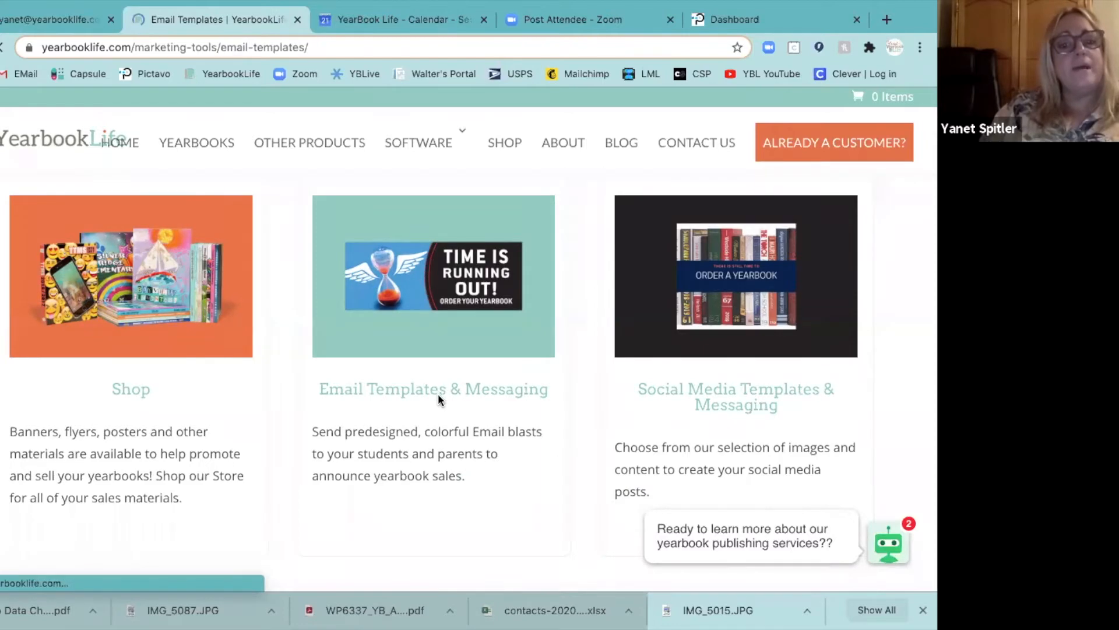
# Examine the email banner designs and the sample messaging texts on the Email Templates page
pyautogui.scroll(-4, 582, 431)
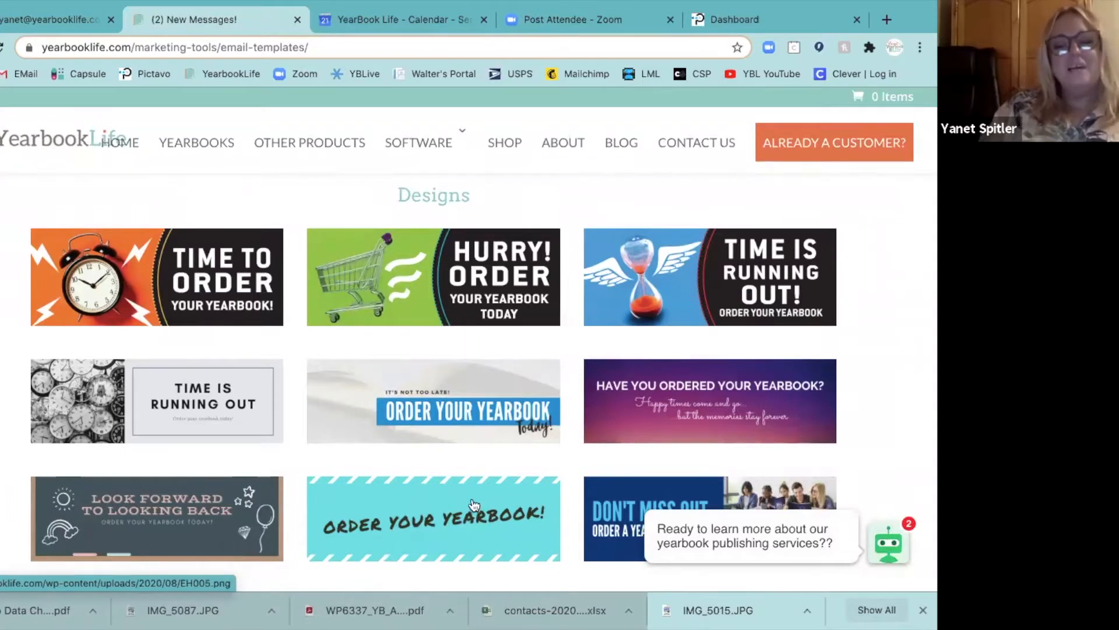
pyautogui.scroll(-1, 493, 516)
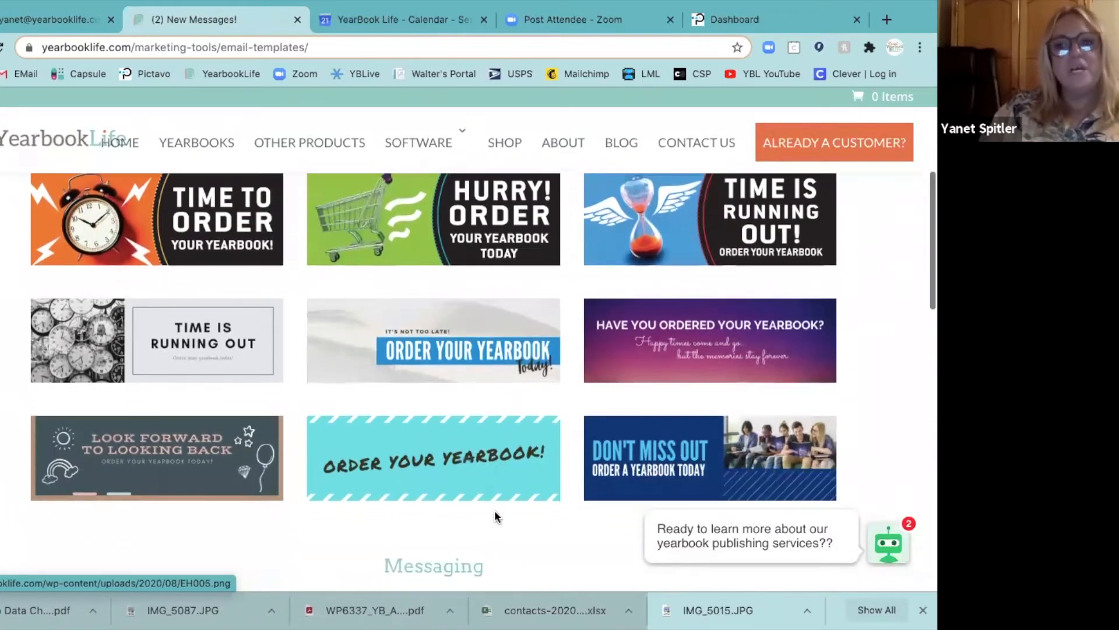
pyautogui.scroll(-1, 496, 517)
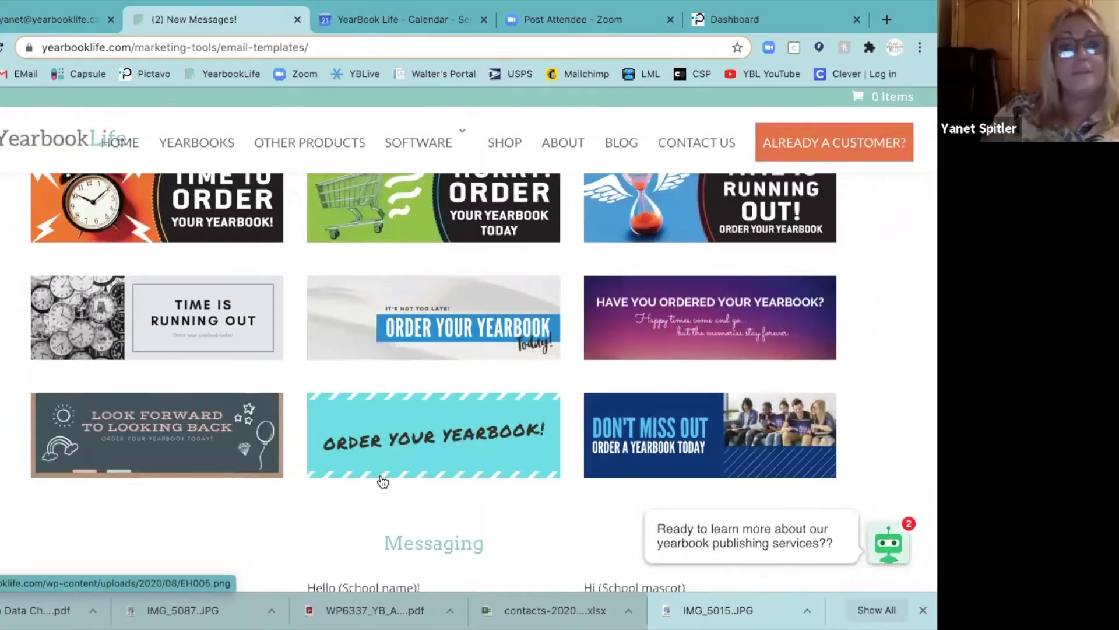
pyautogui.scroll(1, 383, 482)
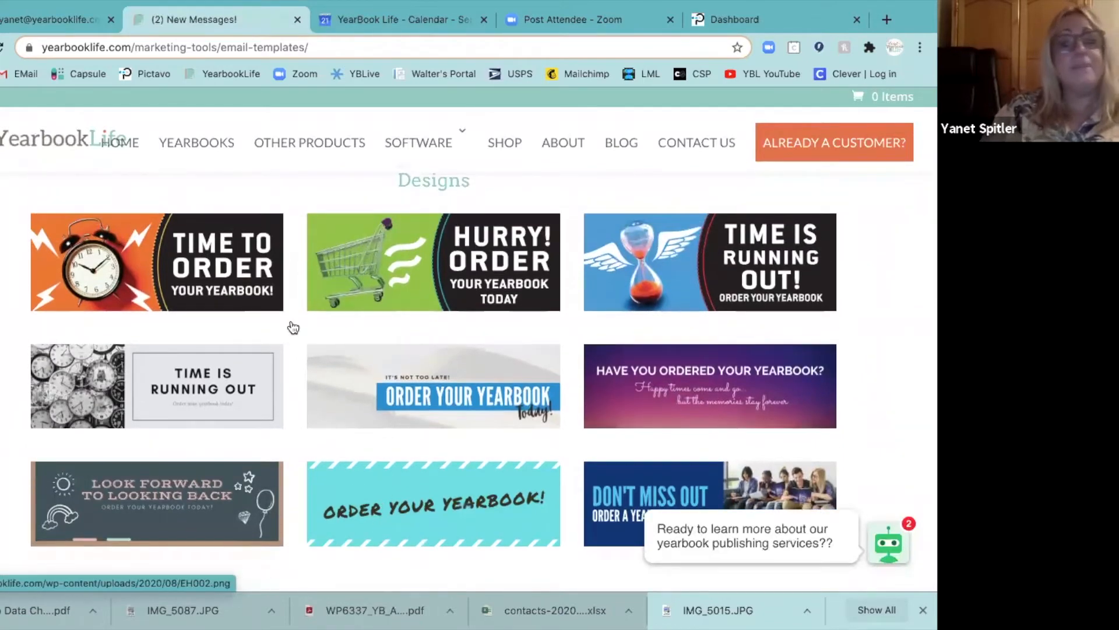
pyautogui.scroll(-5, 332, 327)
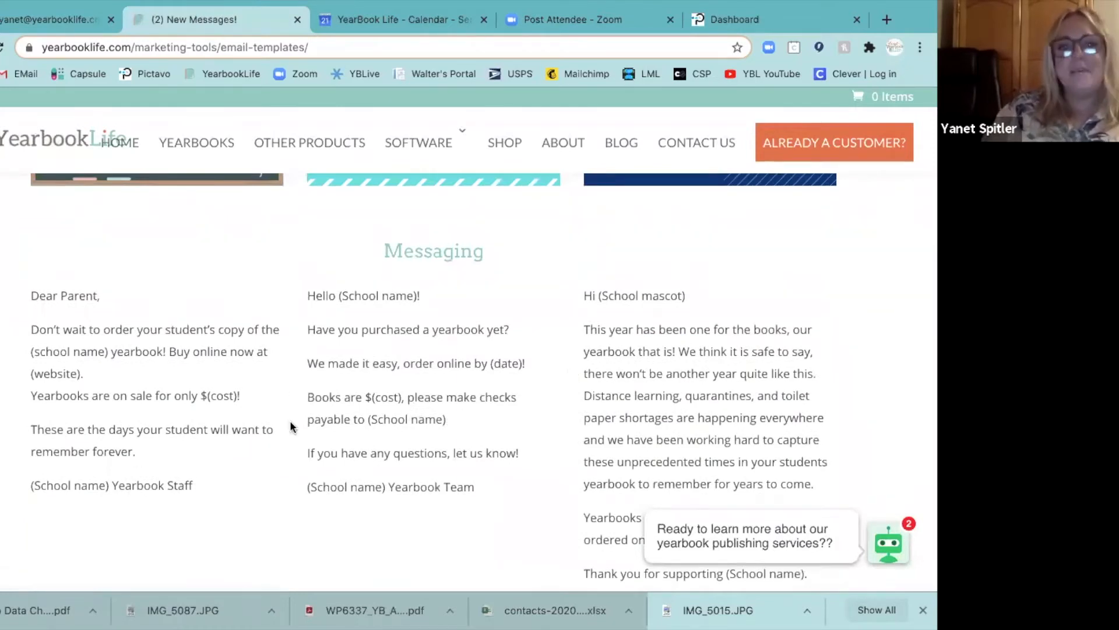
pyautogui.scroll(-1, 478, 488)
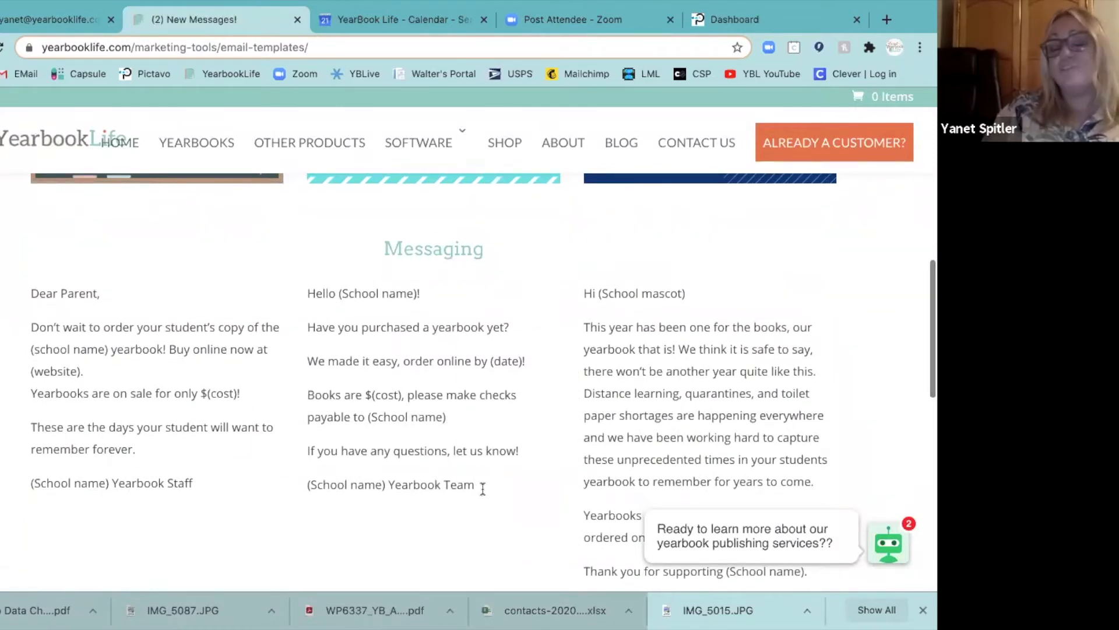
pyautogui.scroll(3, 483, 489)
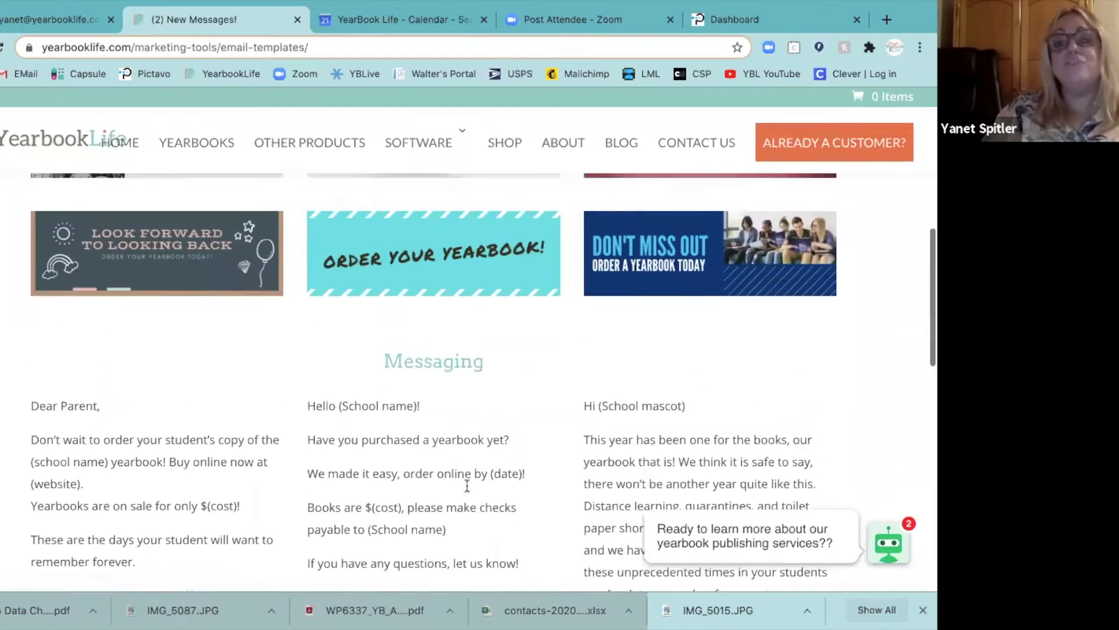
pyautogui.scroll(13, 466, 489)
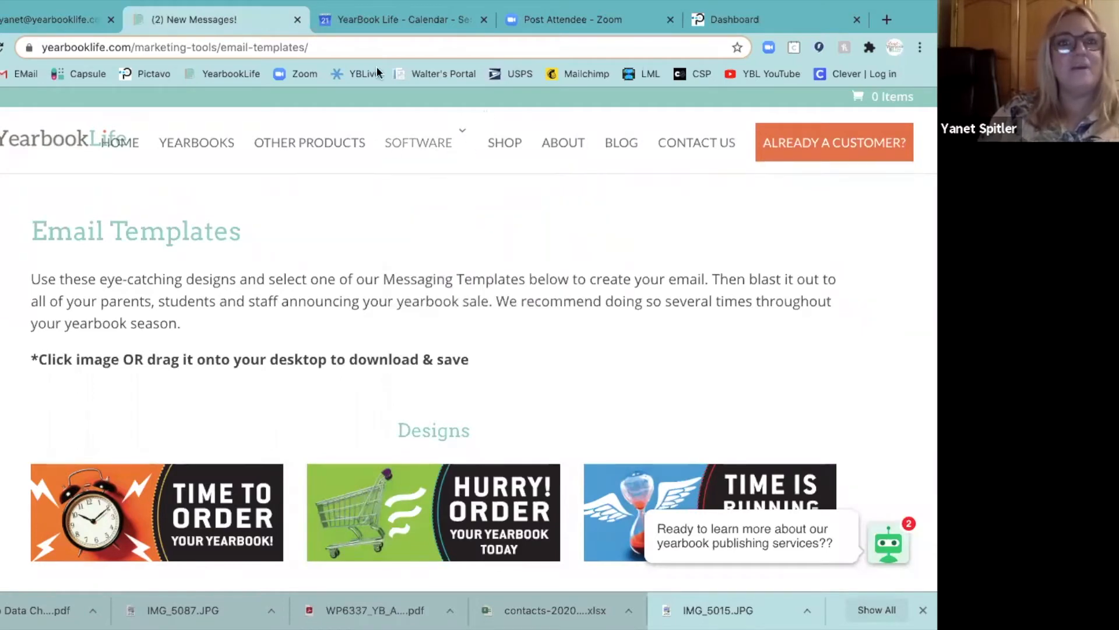
pyautogui.click(604, 20)
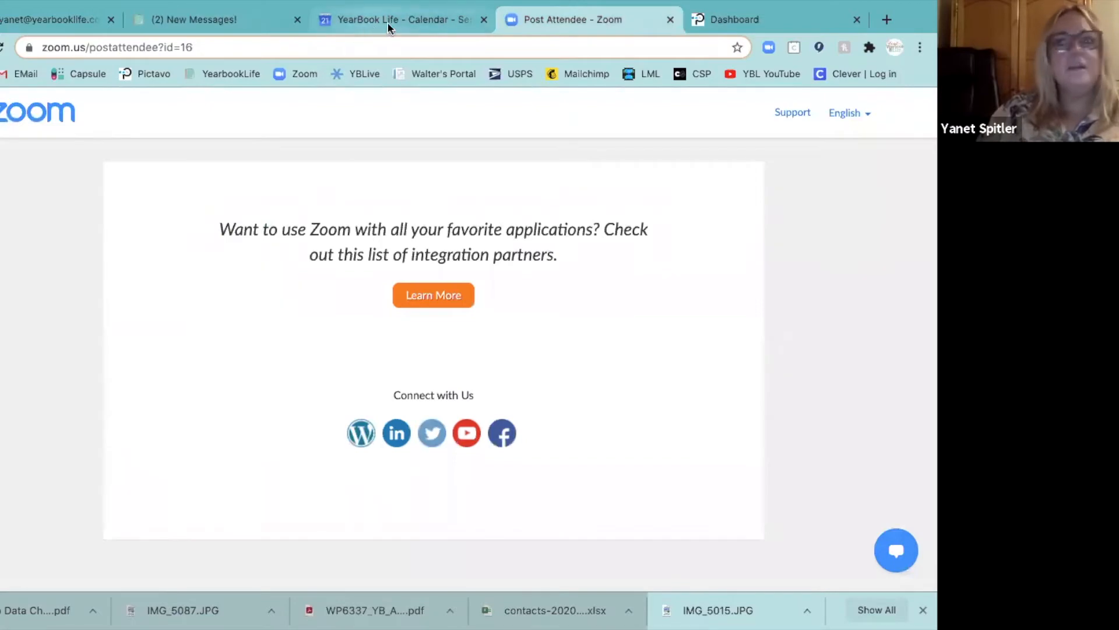
pyautogui.click(740, 20)
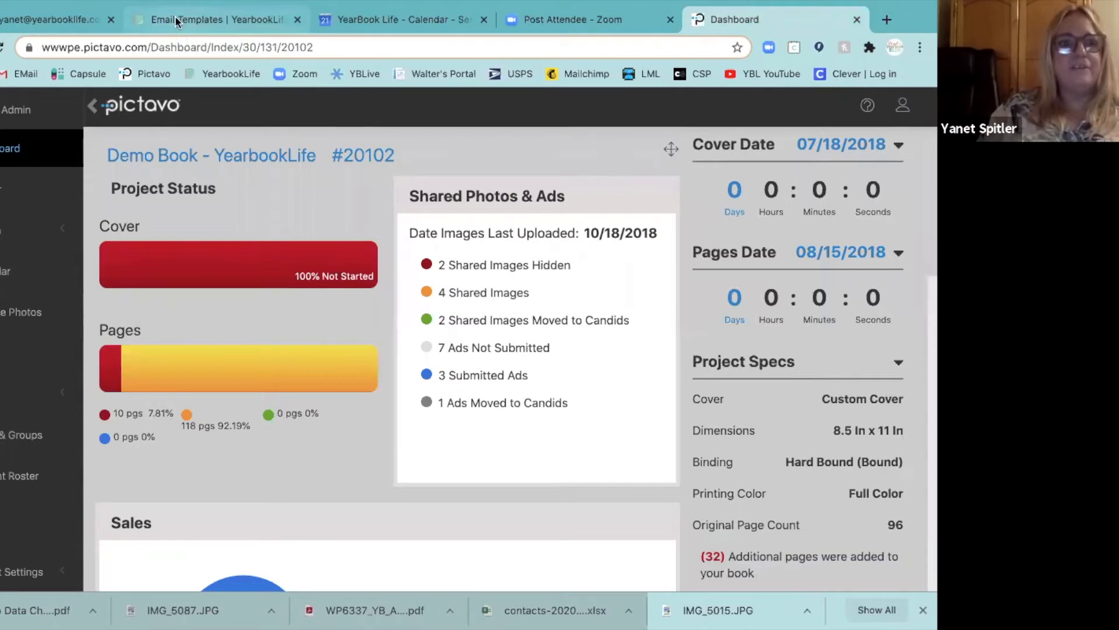
pyautogui.click(176, 19)
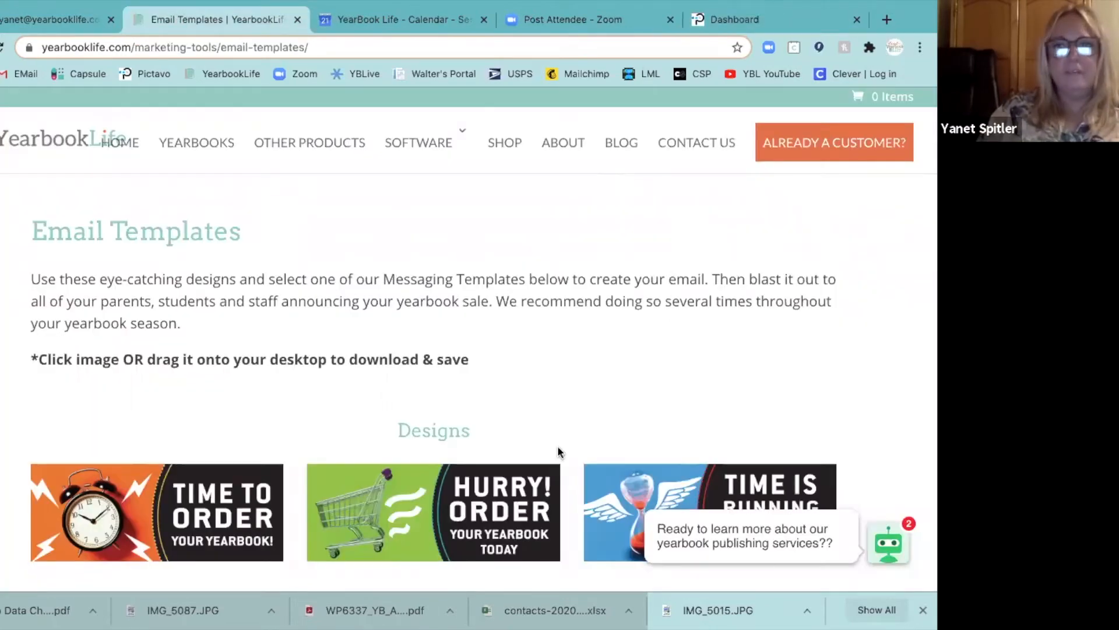
pyautogui.click(625, 527)
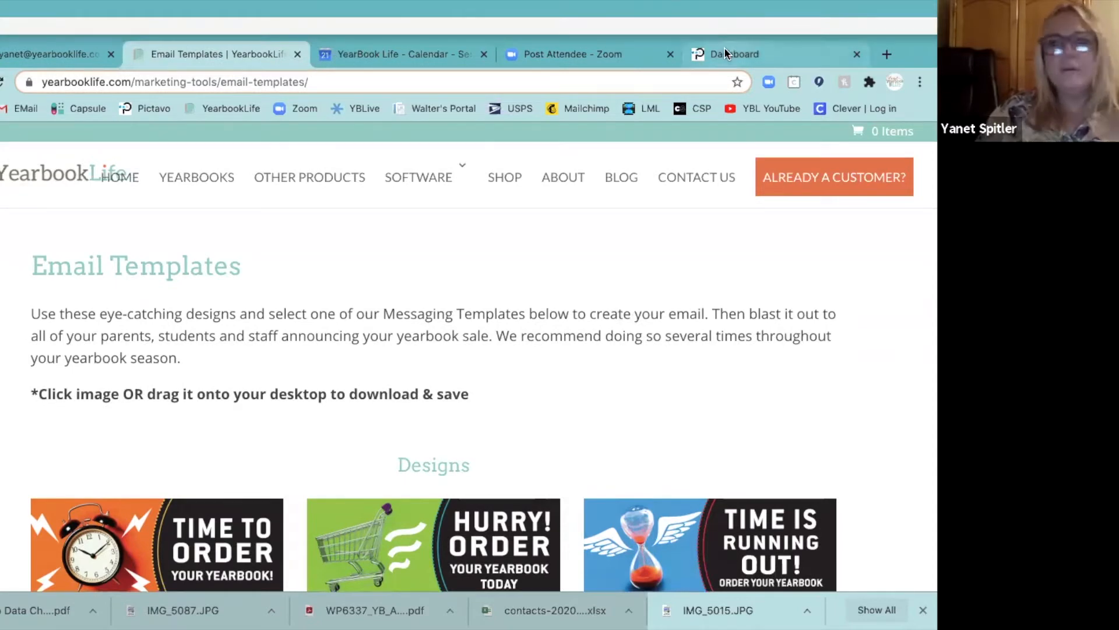
# Switch to the Pictavo Dashboard and open the Demo Book's page ladder
pyautogui.click(726, 53)
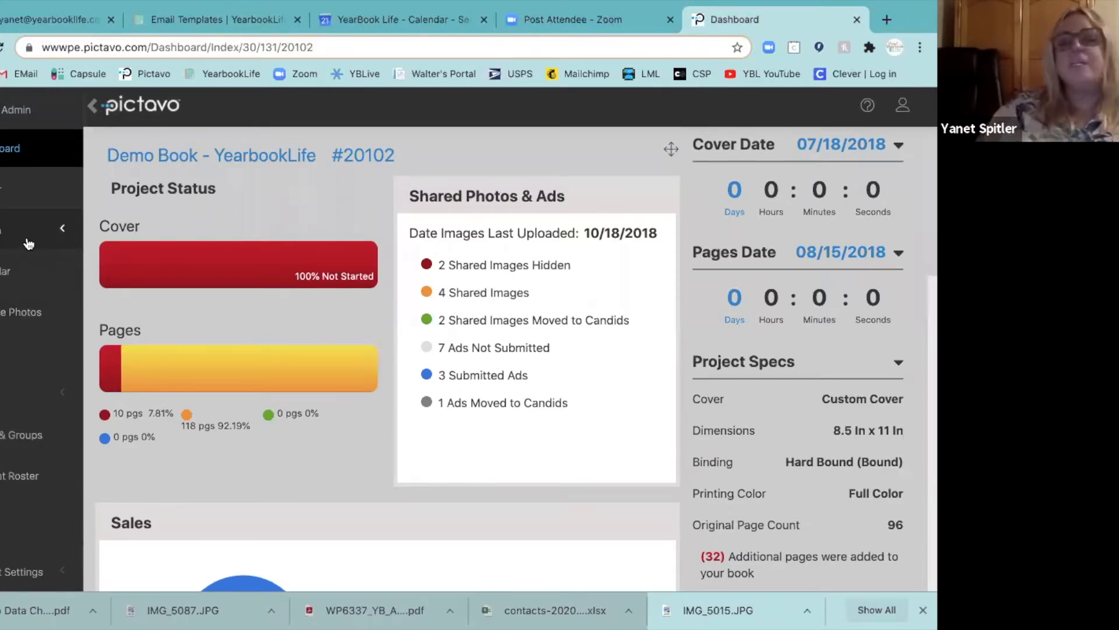
pyautogui.click(60, 231)
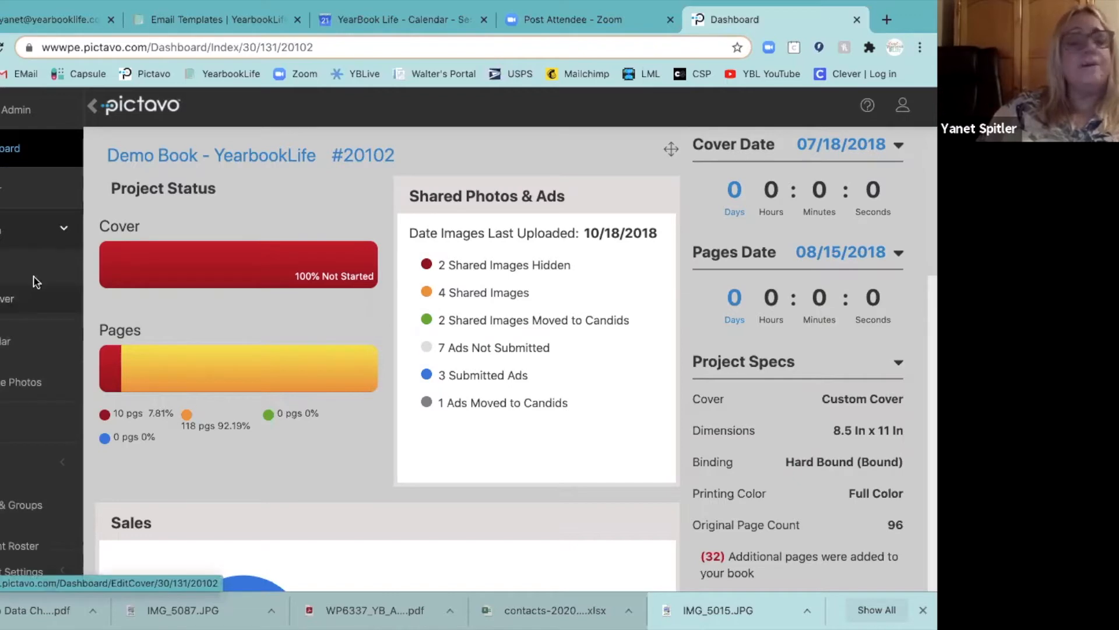
pyautogui.click(2, 191)
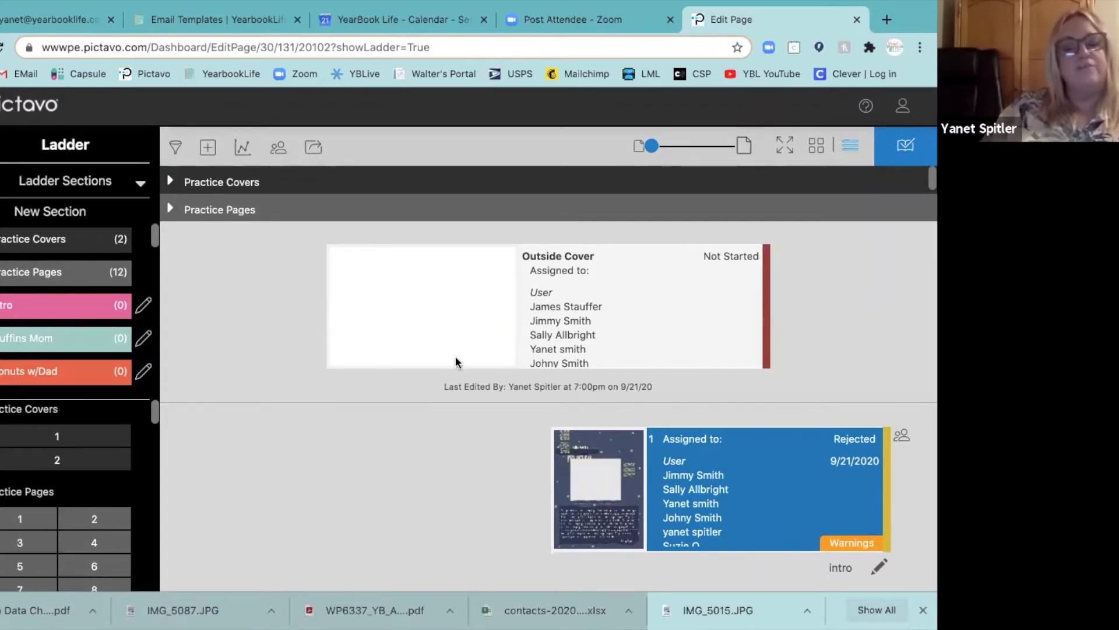
# Check the warnings on ladder page 1, and open the Outside Cover for editing
pyautogui.click(847, 545)
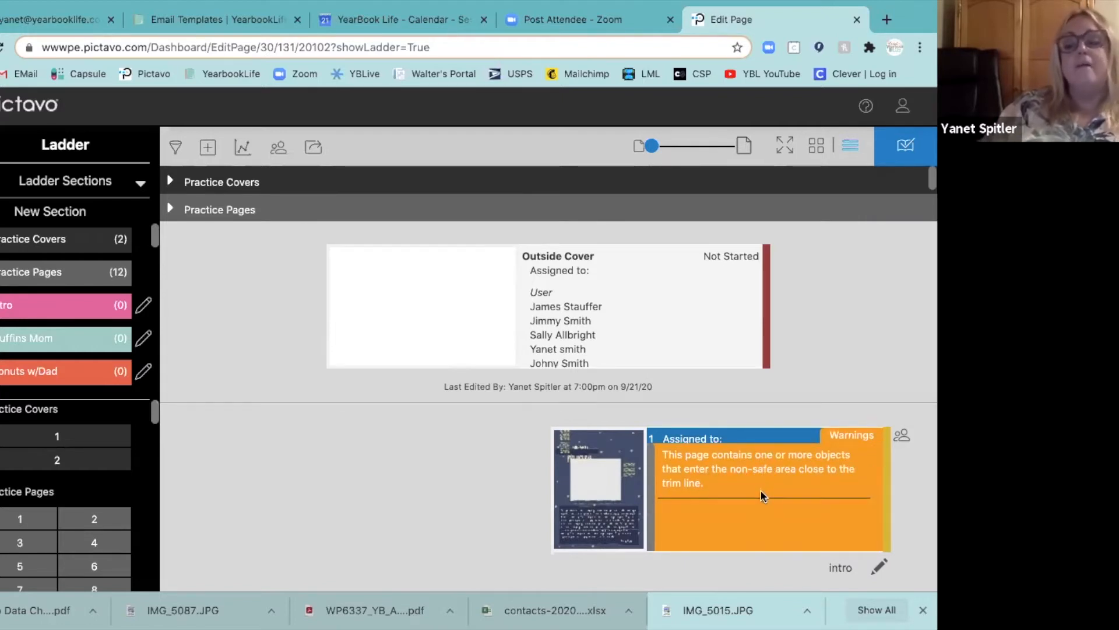
pyautogui.click(859, 439)
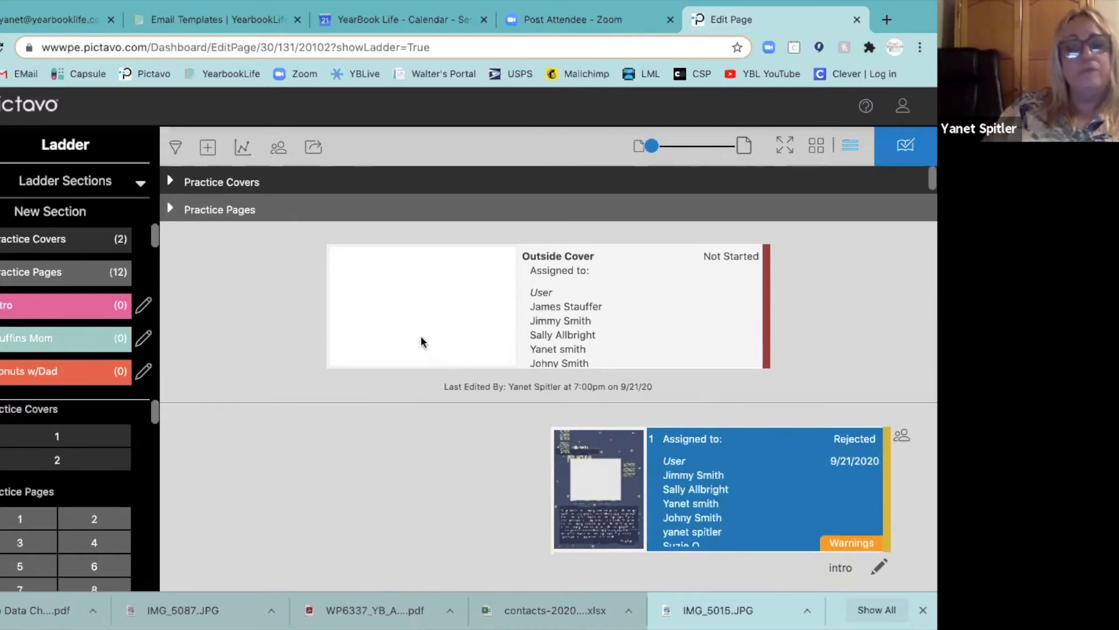
pyautogui.click(383, 321)
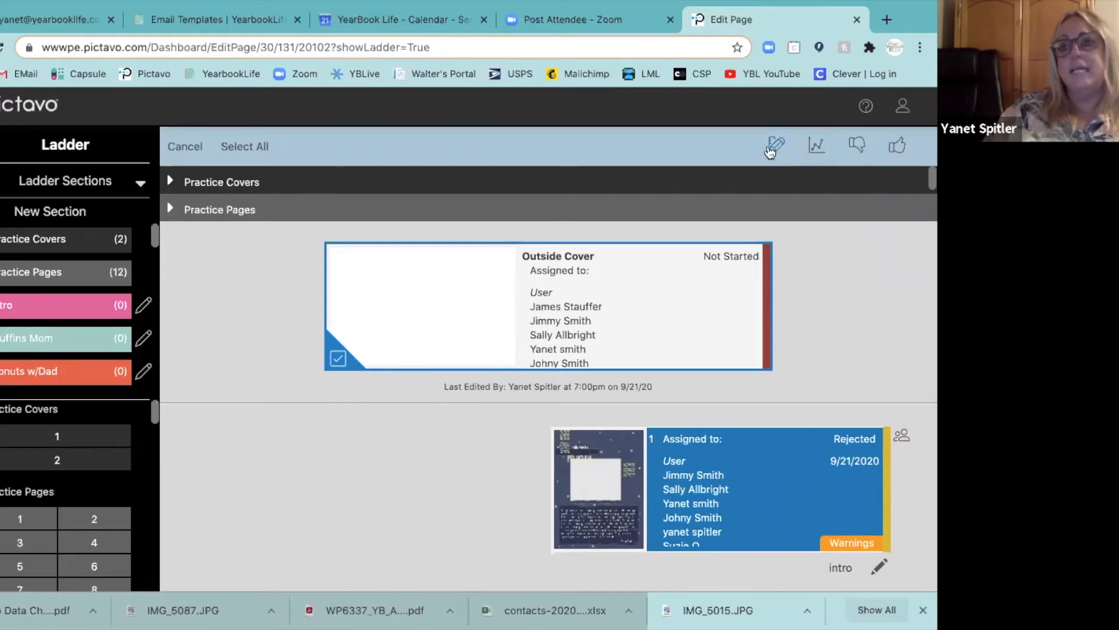
pyautogui.doubleClick(439, 317)
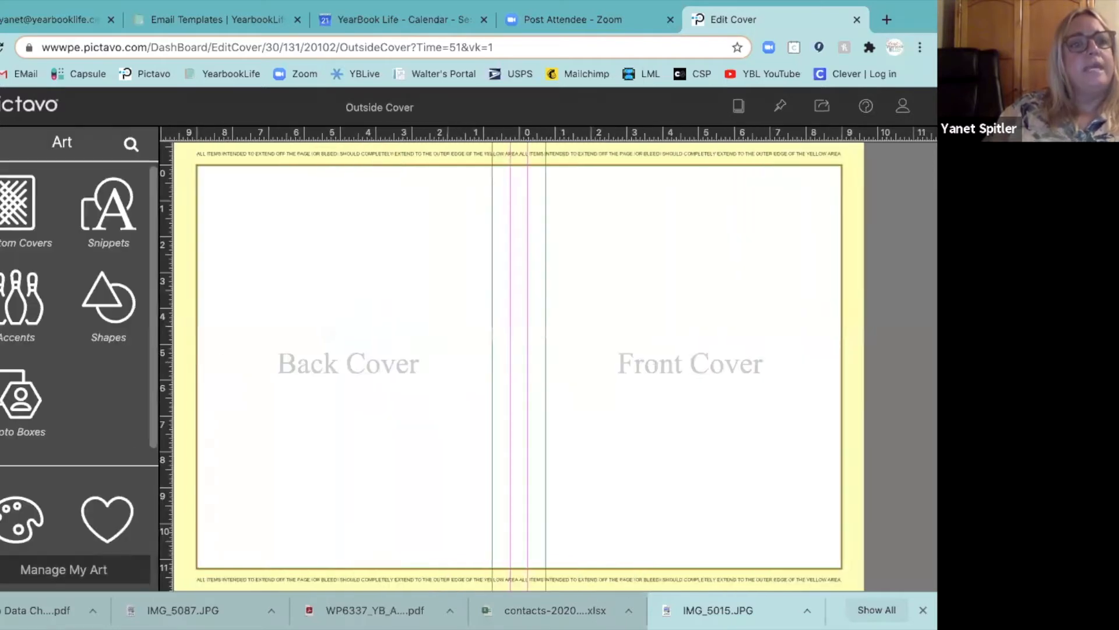
# Apply custom cover F1C5953 from the Fusion library folder to the Outside Cover
pyautogui.click(8, 222)
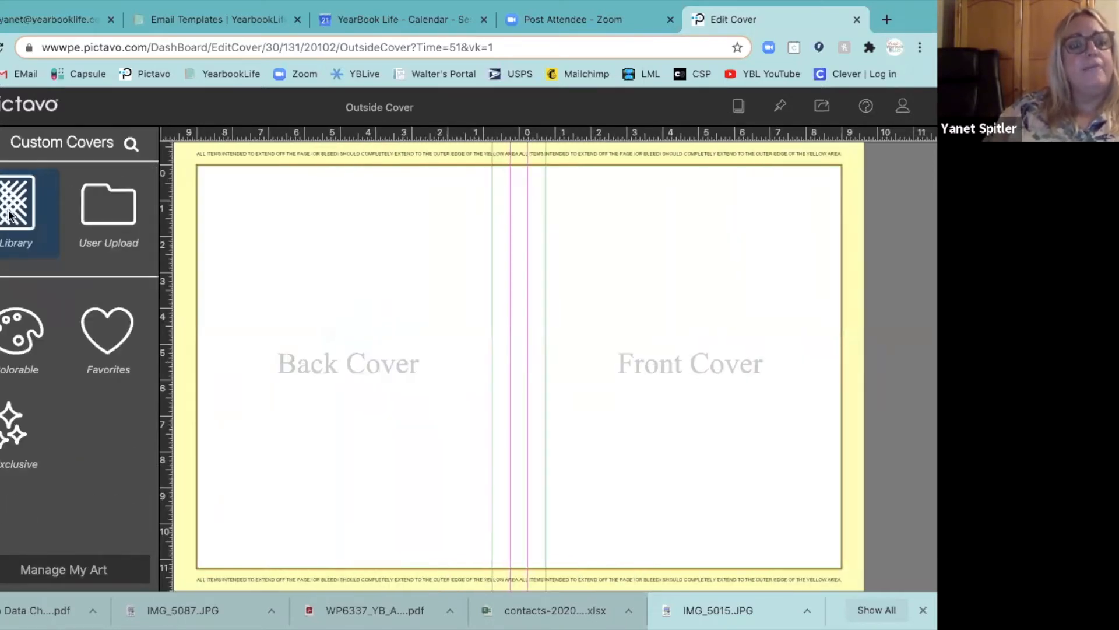
pyautogui.click(9, 216)
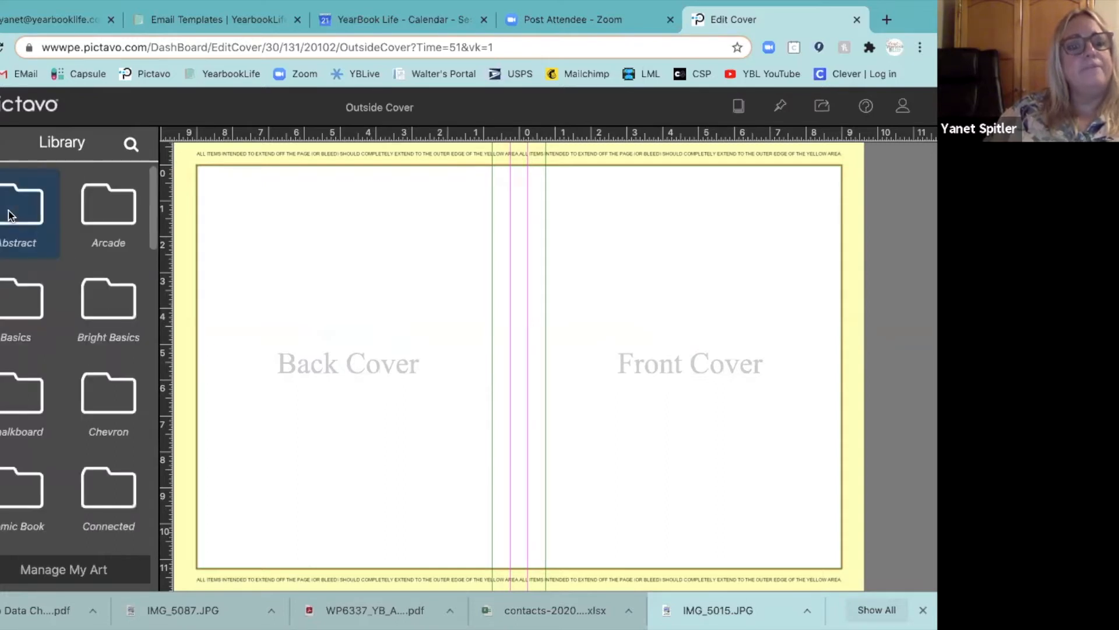
pyautogui.scroll(-5, 87, 378)
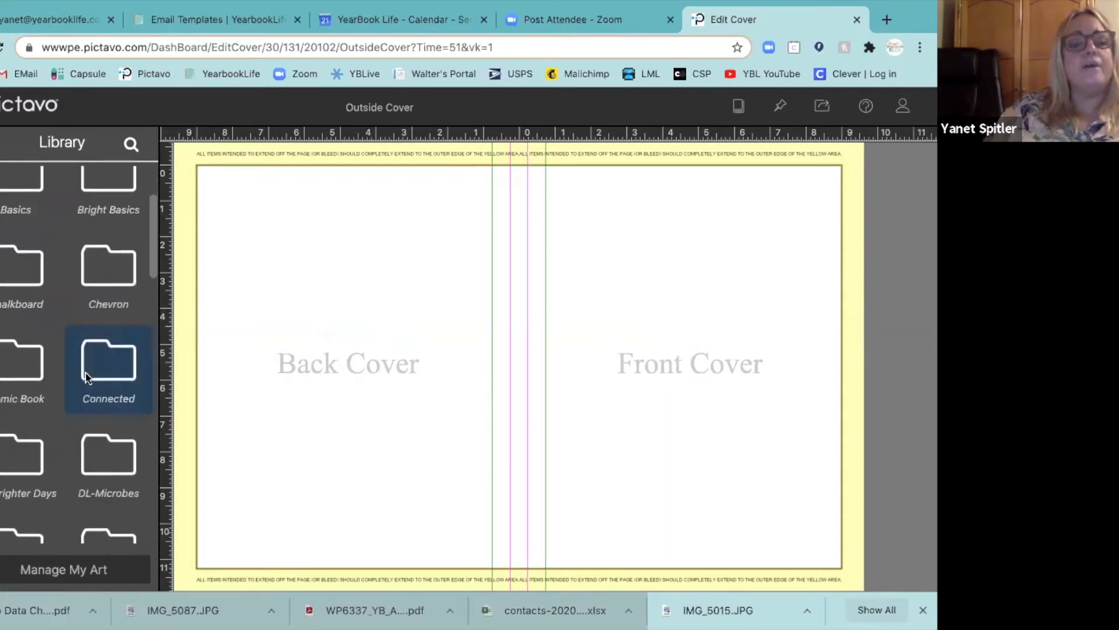
pyautogui.scroll(-4, 86, 378)
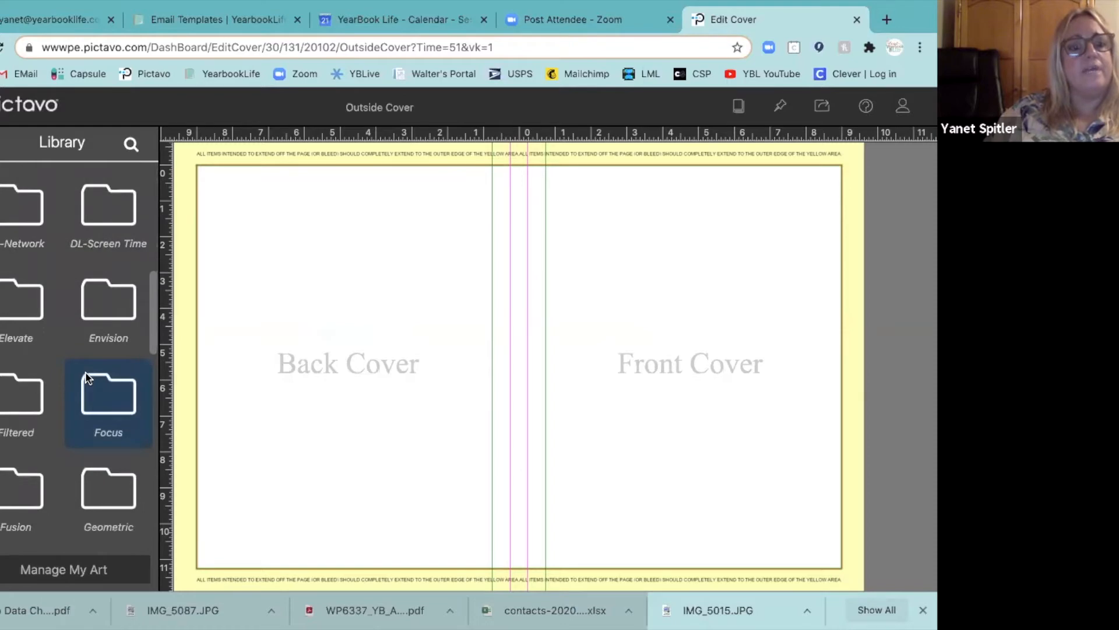
pyautogui.scroll(-2, 86, 378)
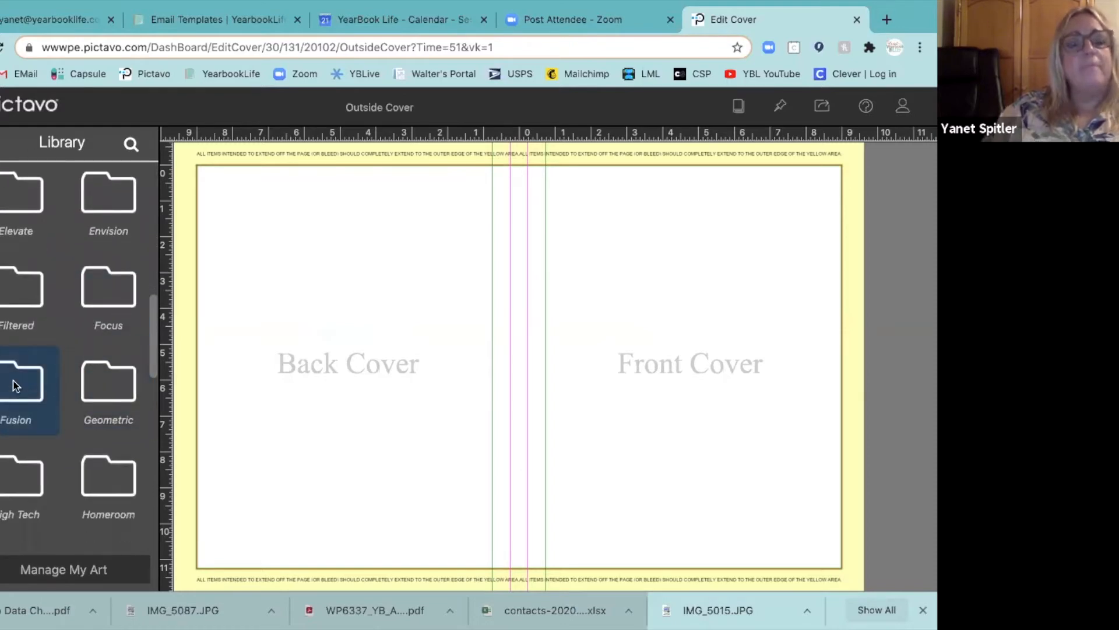
pyautogui.click(16, 386)
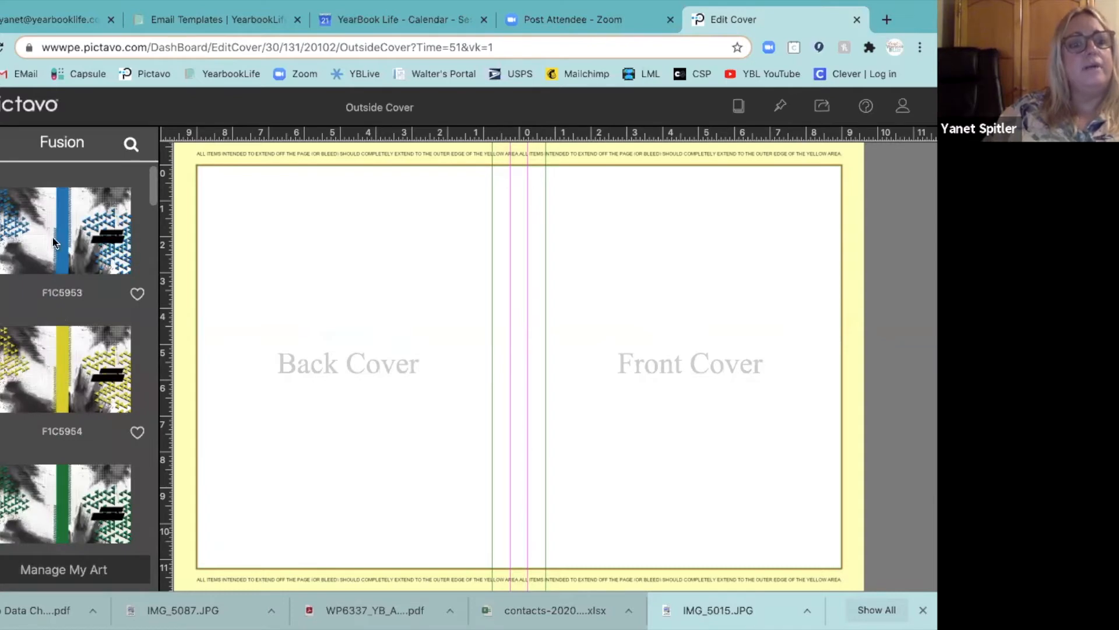
pyautogui.moveTo(264, 348); pyautogui.dragTo(264, 348)
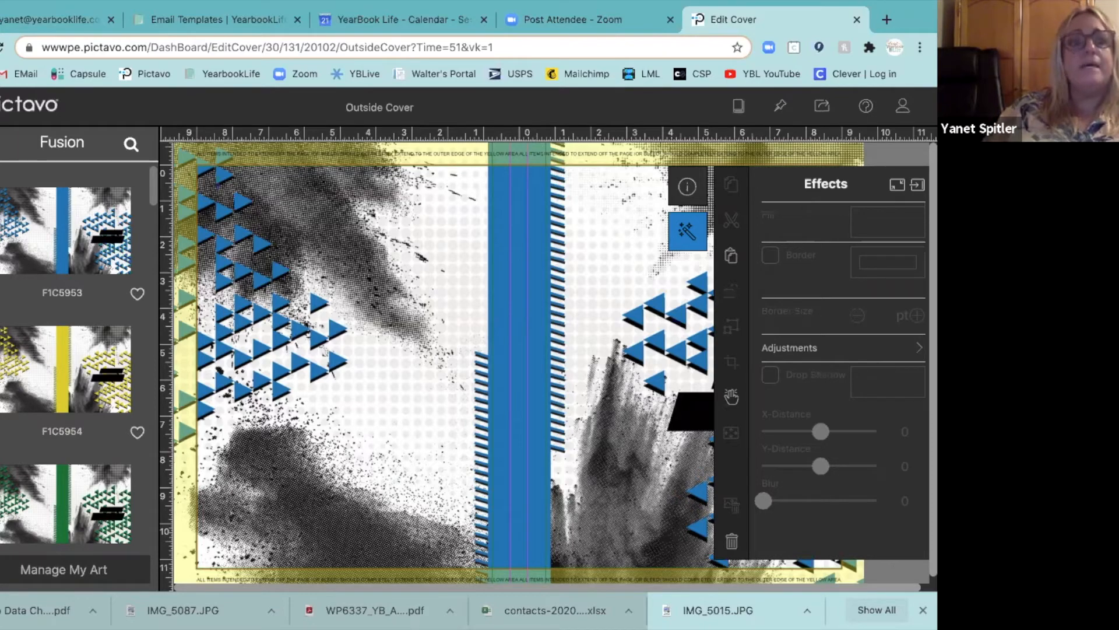
# Dock the Effects panel beside the cover canvas and bring the Art categories back into view
pyautogui.click(1, 268)
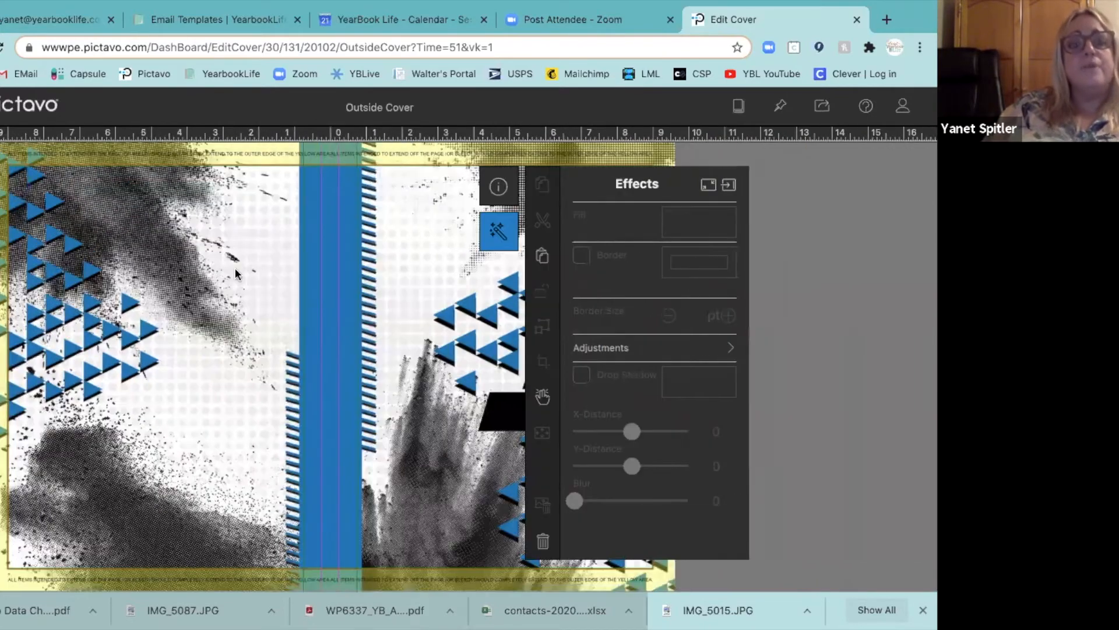
pyautogui.click(729, 186)
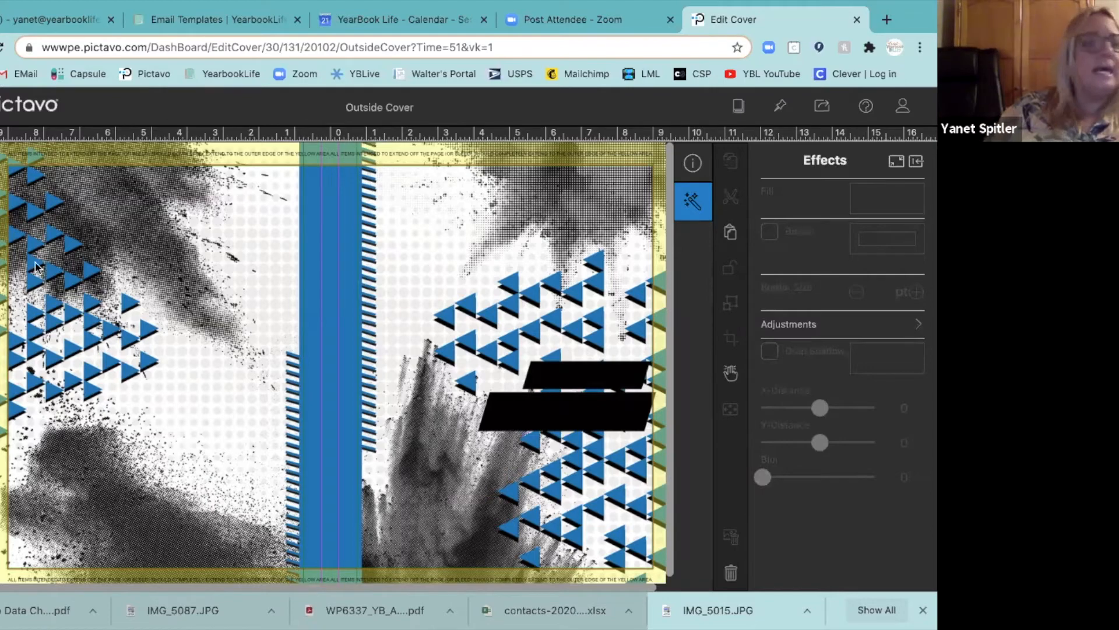
pyautogui.click(1, 298)
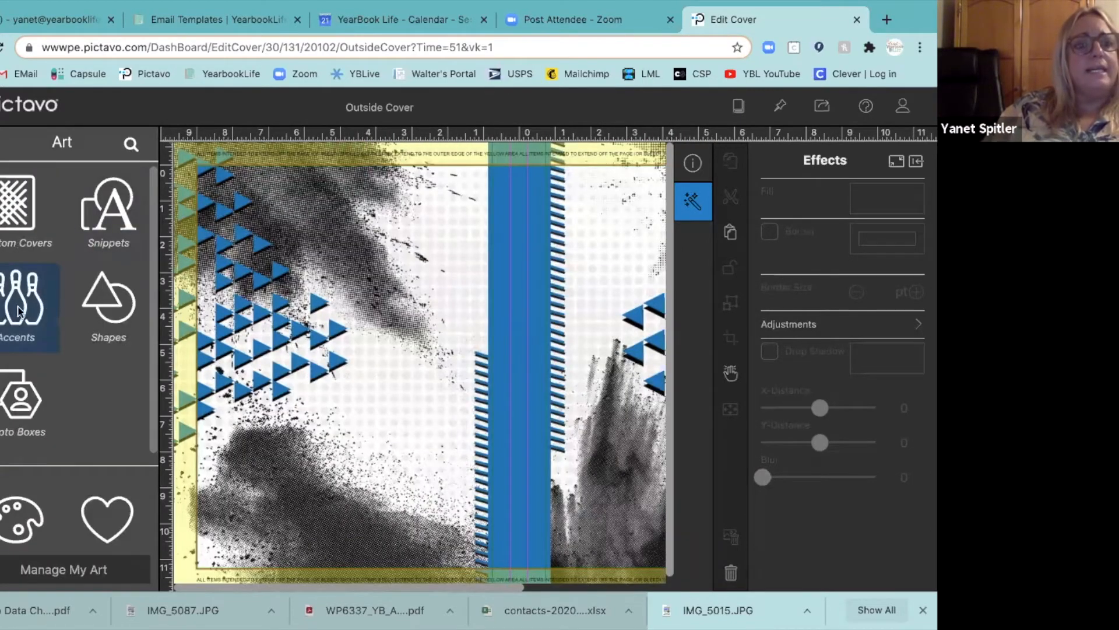
# Place Fusion accent F1A5901 near the upper inner edge of the back cover and enlarge it to about 3.6 in wide
pyautogui.click(21, 309)
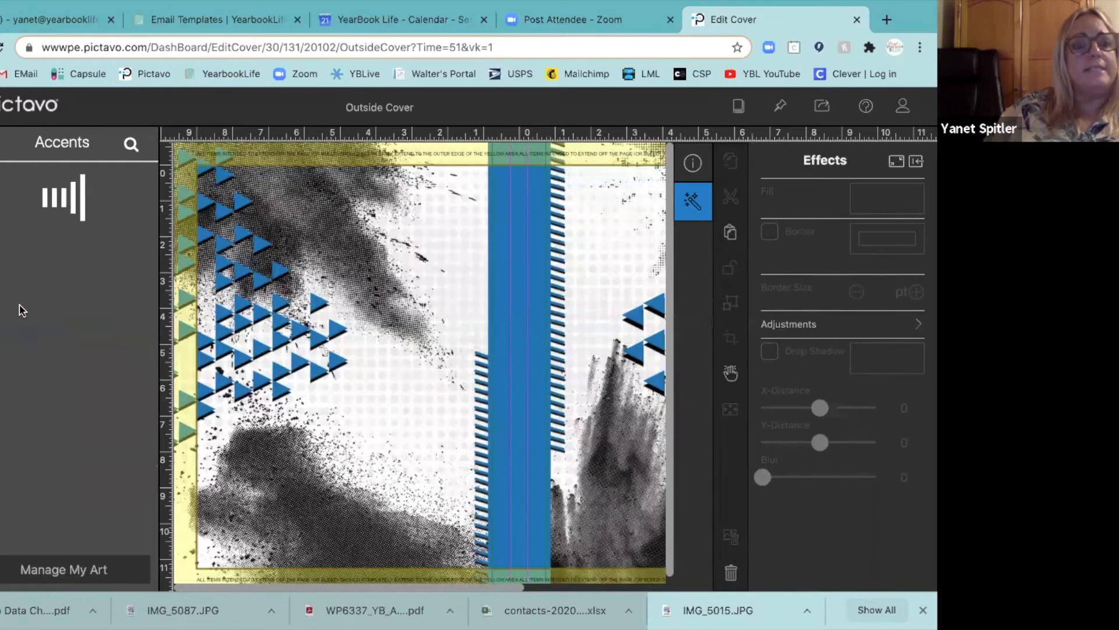
pyautogui.click(7, 217)
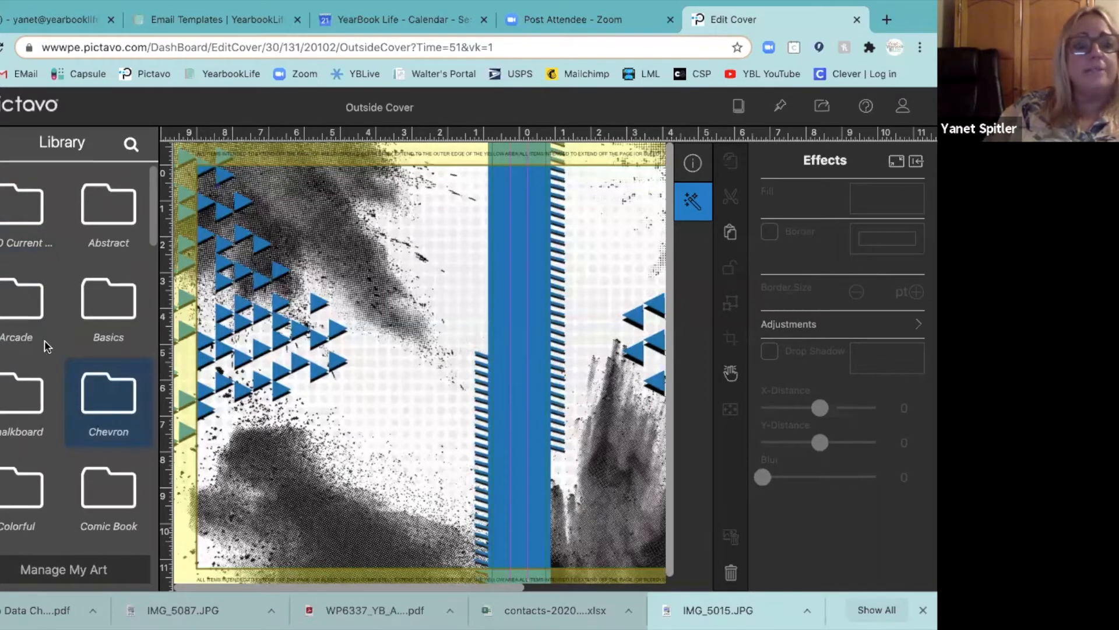
pyautogui.scroll(-5, 40, 432)
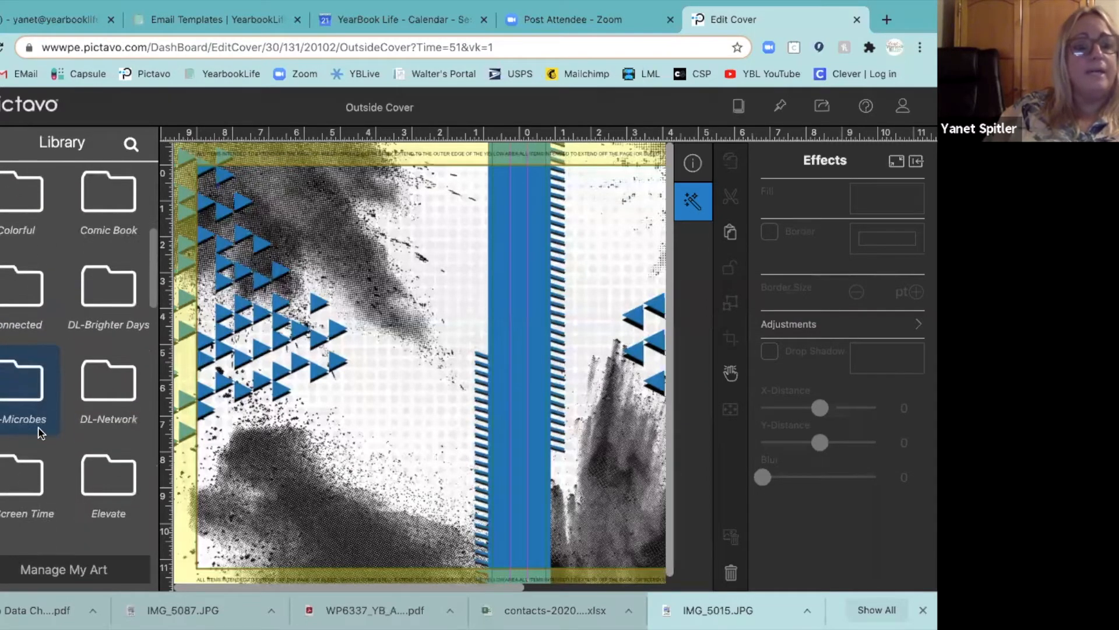
pyautogui.scroll(-3, 40, 433)
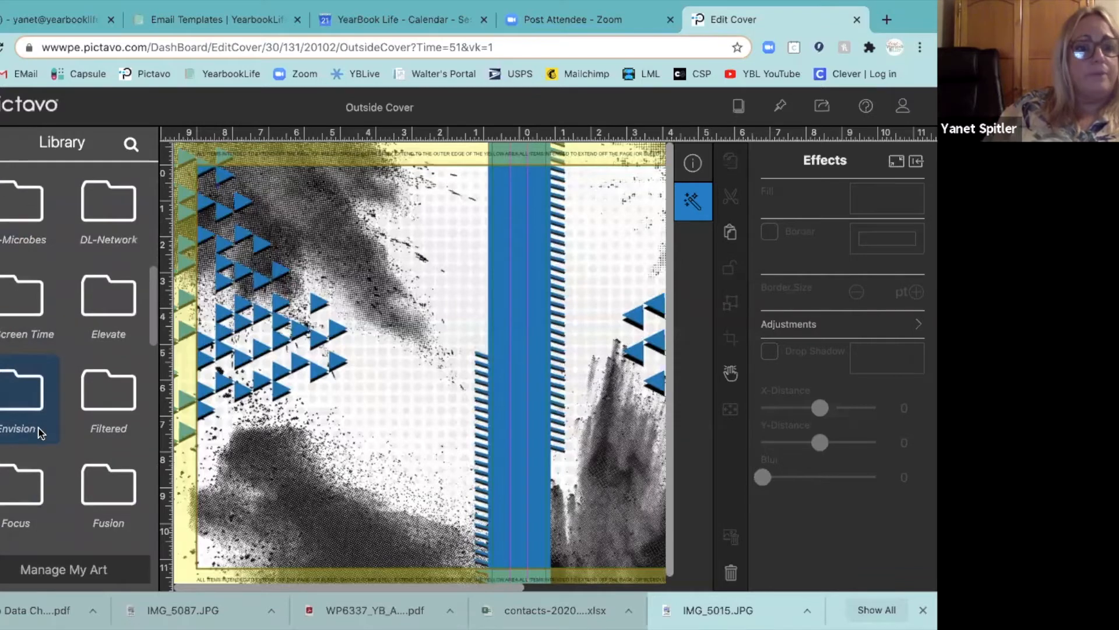
pyautogui.scroll(-2, 40, 432)
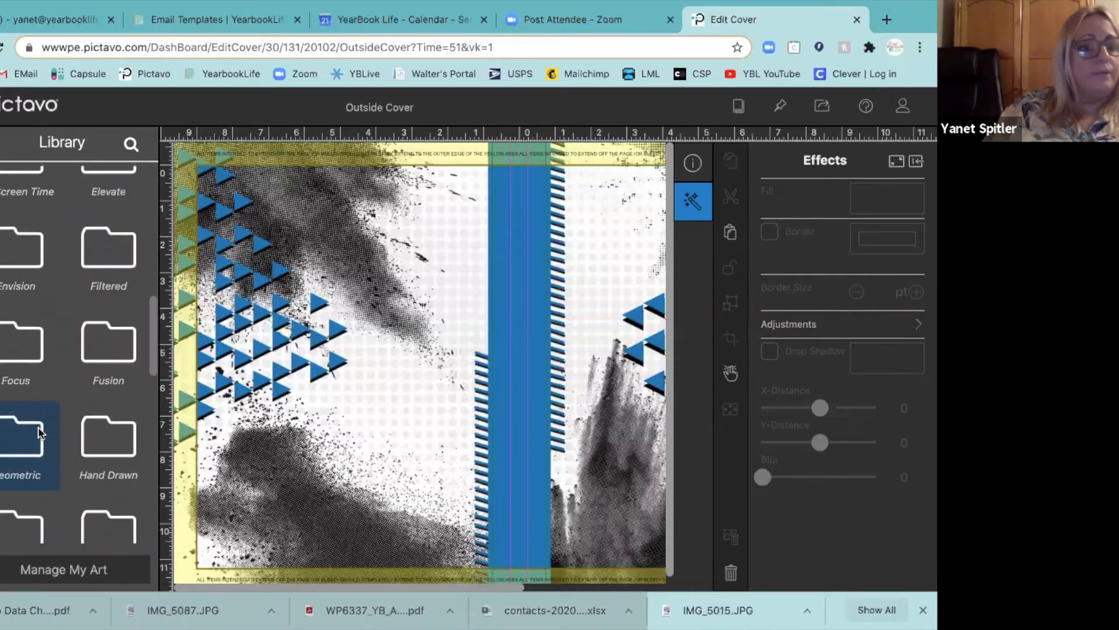
pyautogui.click(107, 339)
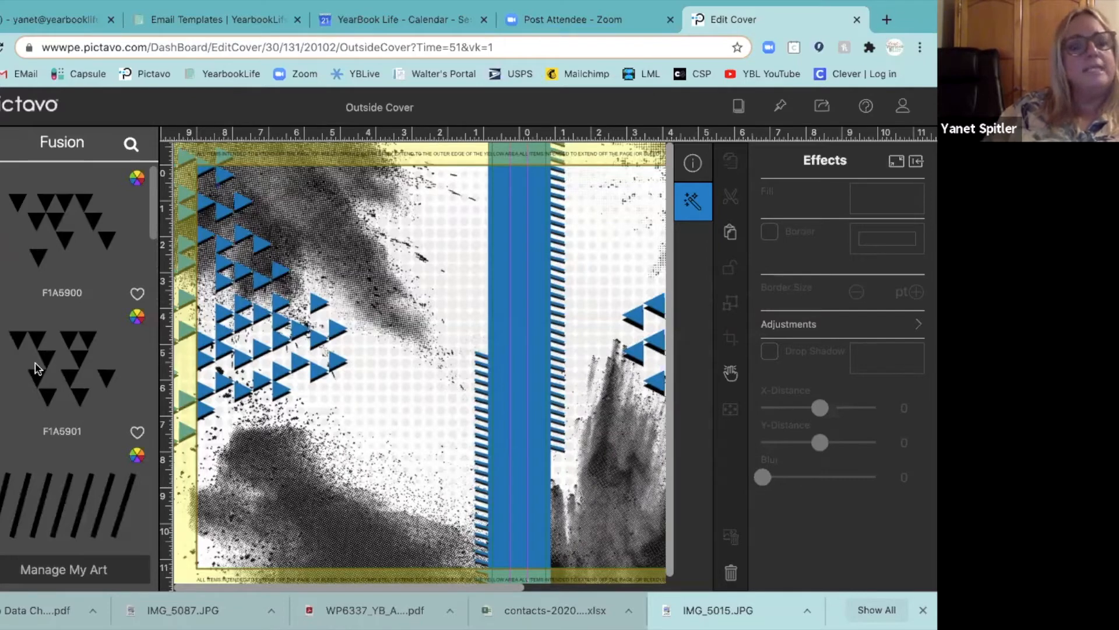
pyautogui.moveTo(61, 376); pyautogui.dragTo(444, 221)
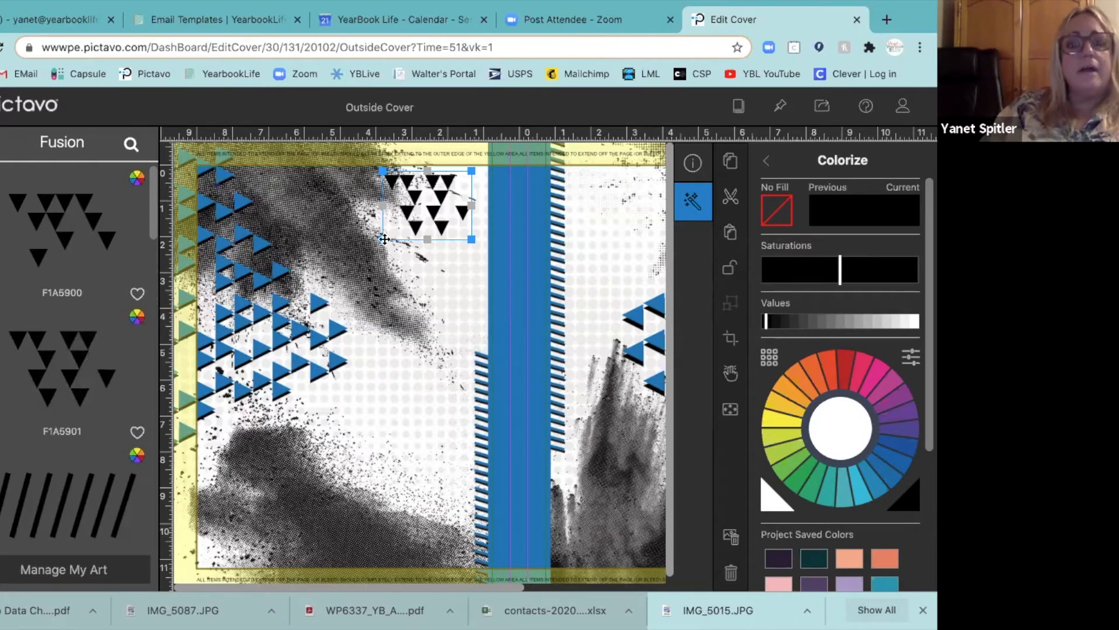
pyautogui.moveTo(379, 239); pyautogui.dragTo(343, 271)
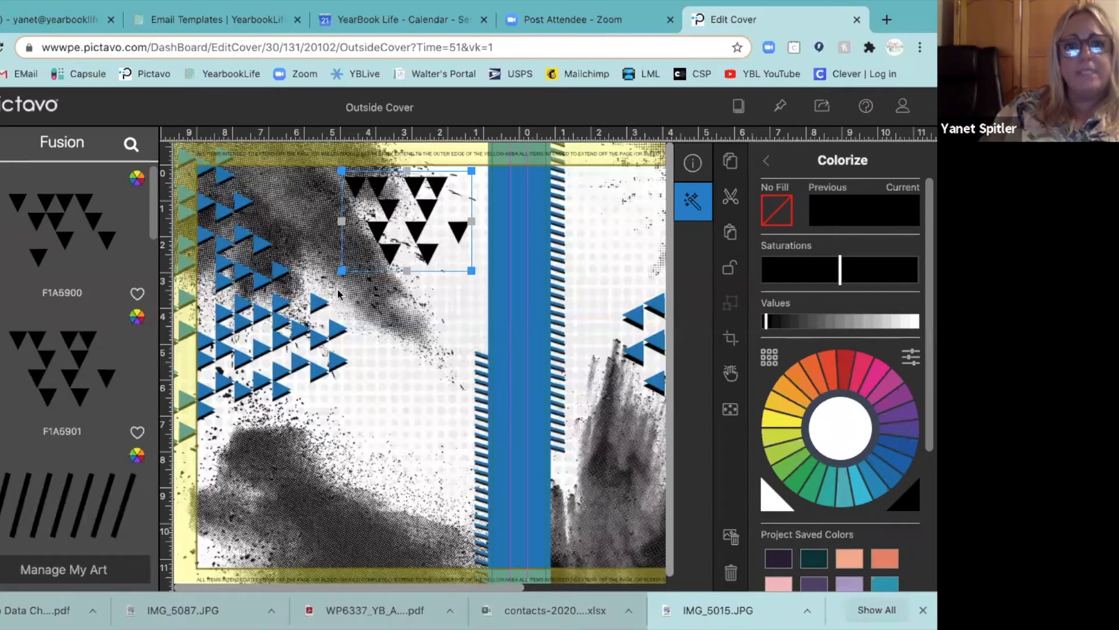
# Try red-orange, teal and light orange on the triangle accent, and colorize it bright orange
pyautogui.click(827, 373)
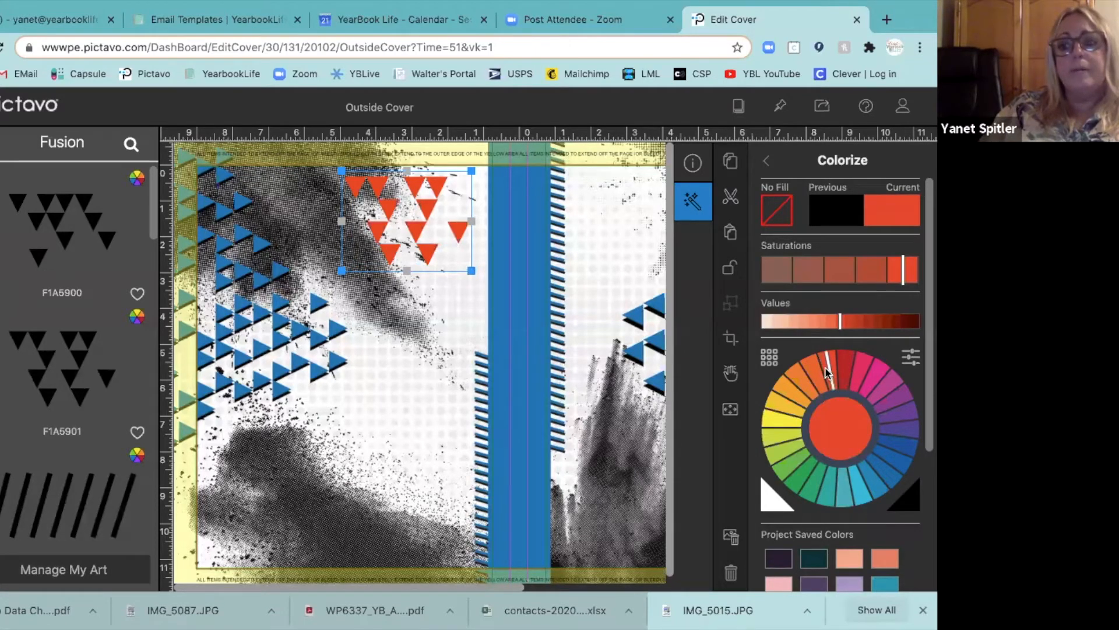
pyautogui.click(817, 378)
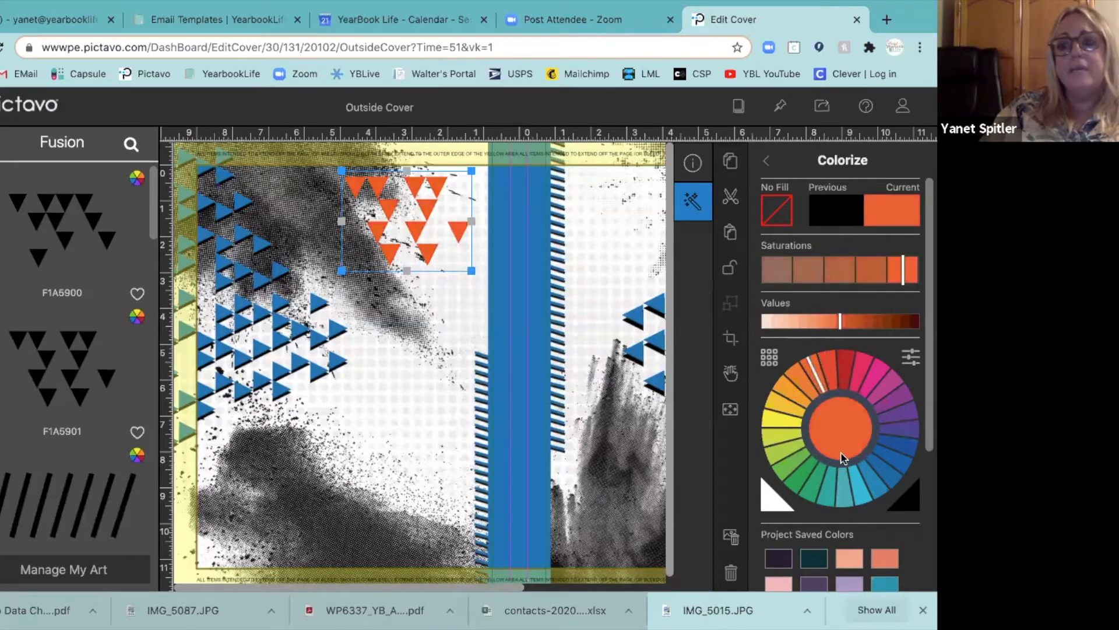
pyautogui.click(858, 495)
pyautogui.click(841, 495)
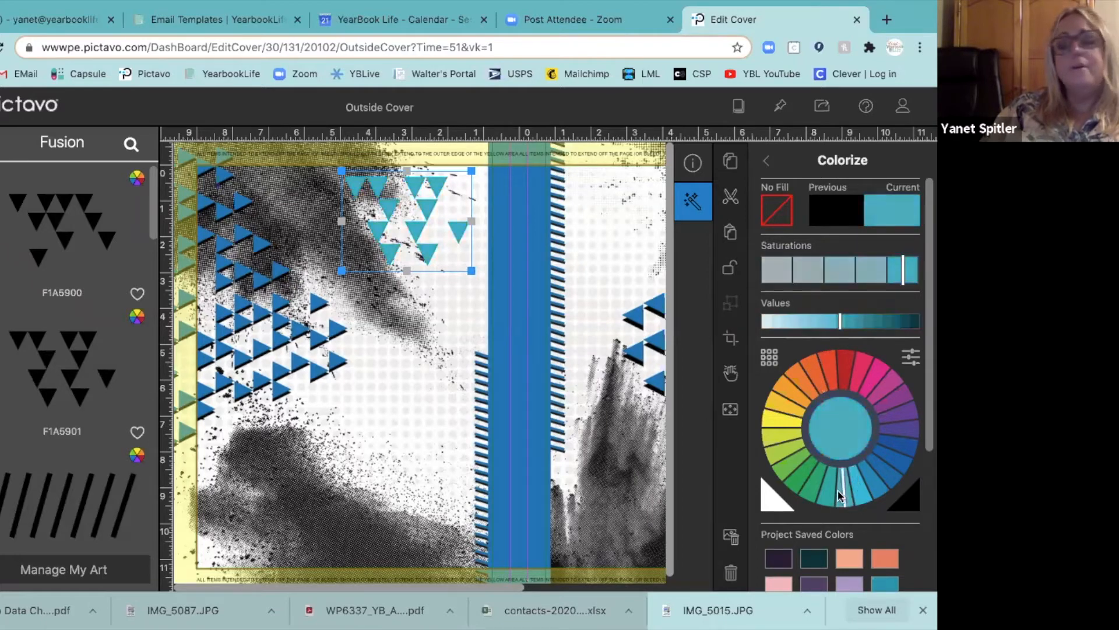
pyautogui.click(799, 383)
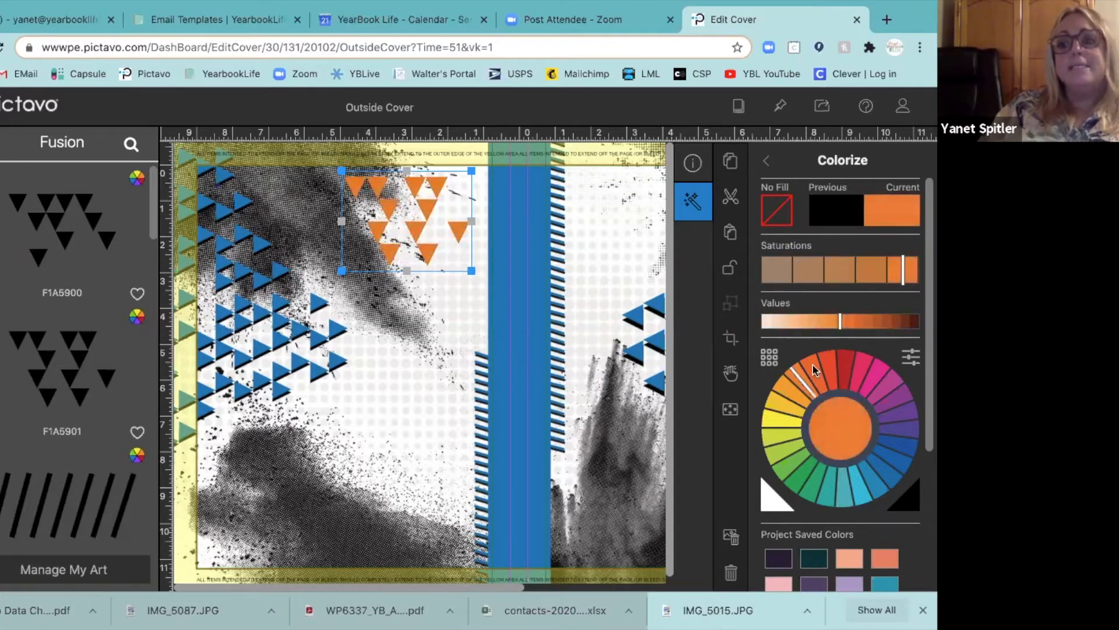
pyautogui.click(815, 368)
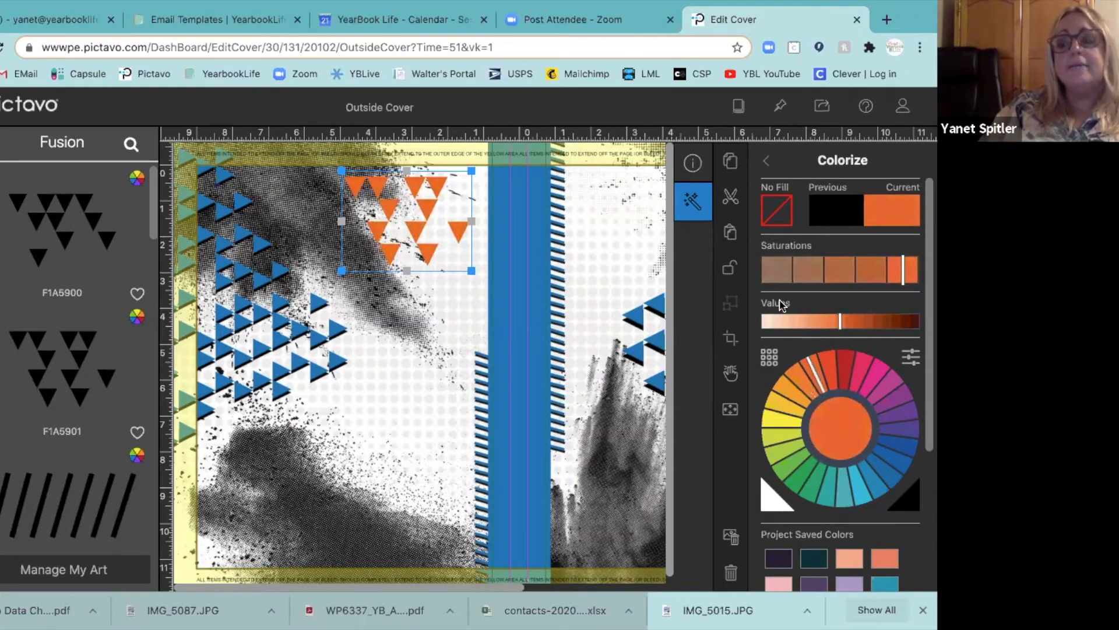
# Mute the accent's orange by lowering its saturation one level, keeping the color value at the middle of its range
pyautogui.click(812, 321)
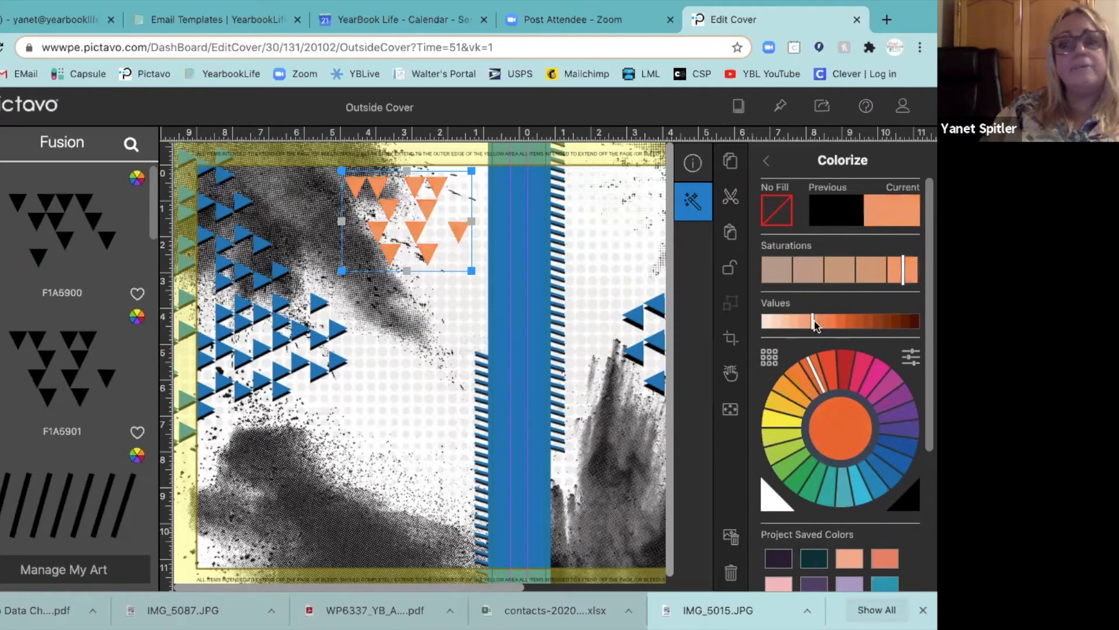
pyautogui.click(871, 276)
pyautogui.click(841, 321)
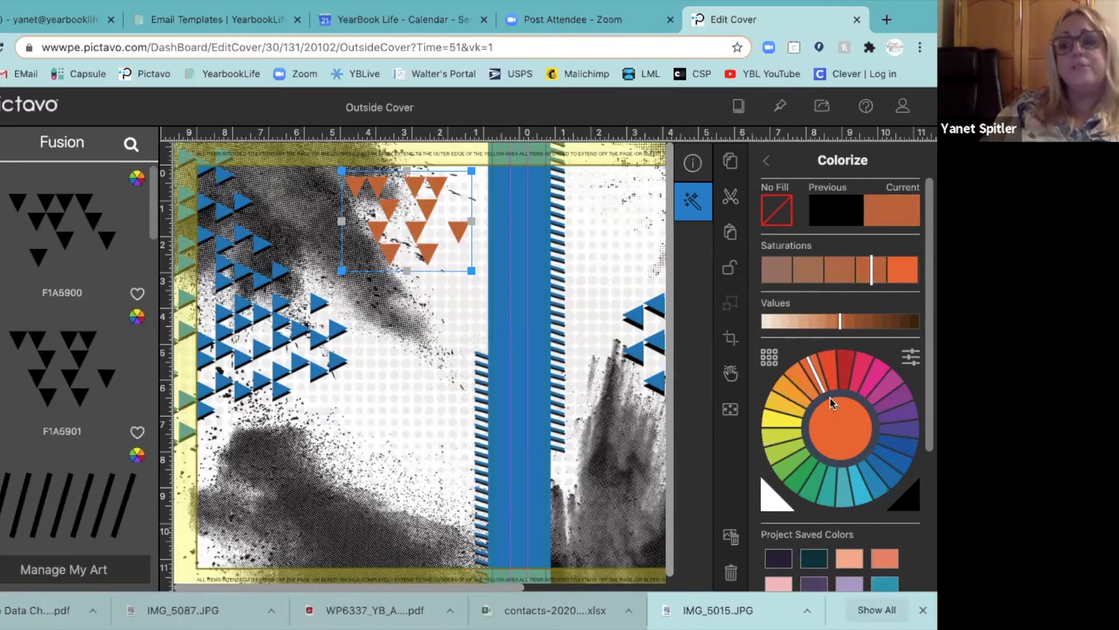
# Review the project's saved colors and return from the Fusion accents to the main Art categories
pyautogui.scroll(-4, 854, 510)
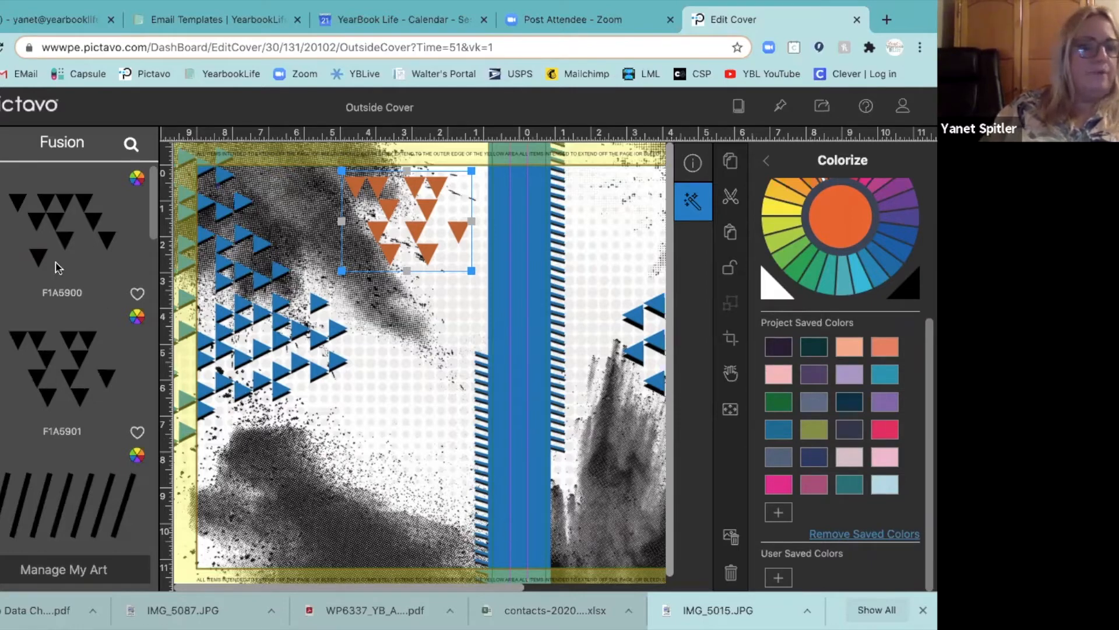
pyautogui.click(1, 147)
pyautogui.click(1, 147)
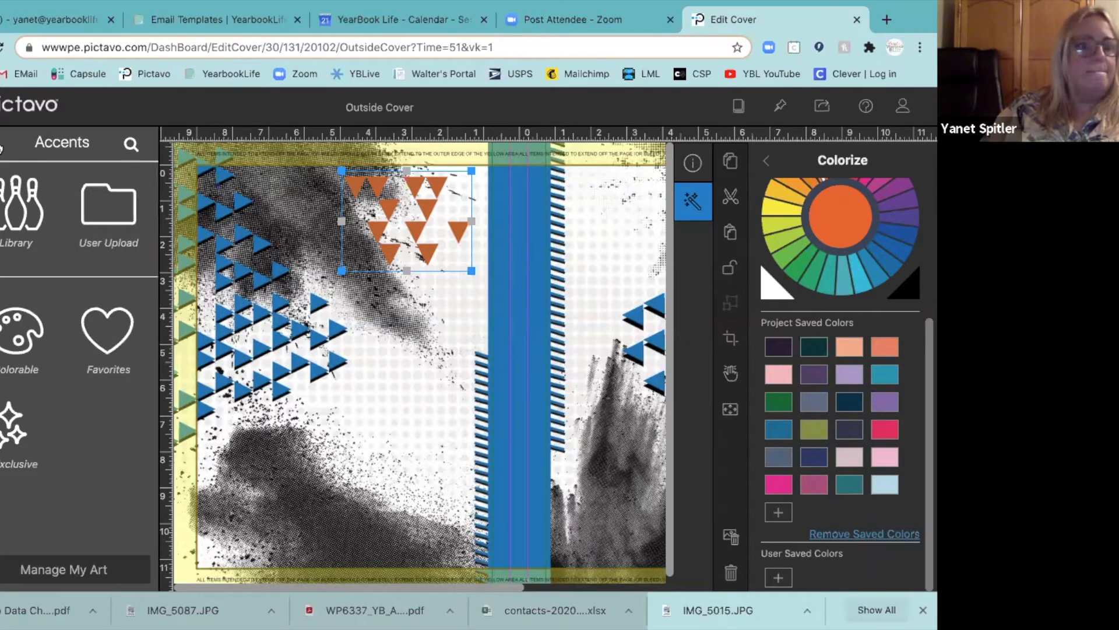
pyautogui.click(1, 147)
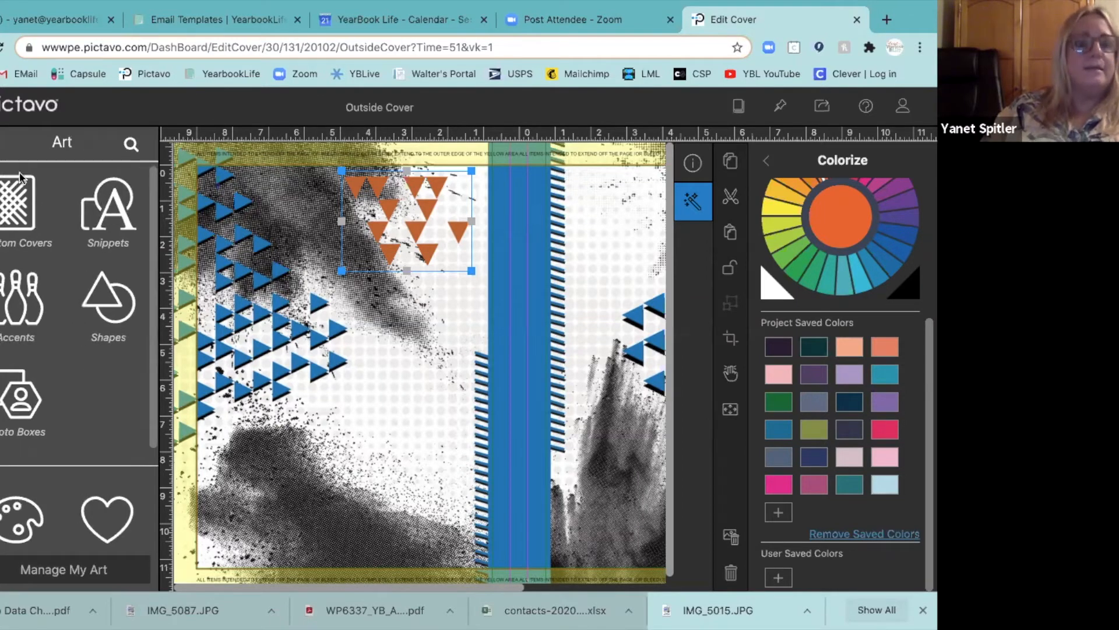
# Place Abstract library snippet J5S4493 on the lower back cover, close to the spine
pyautogui.click(107, 225)
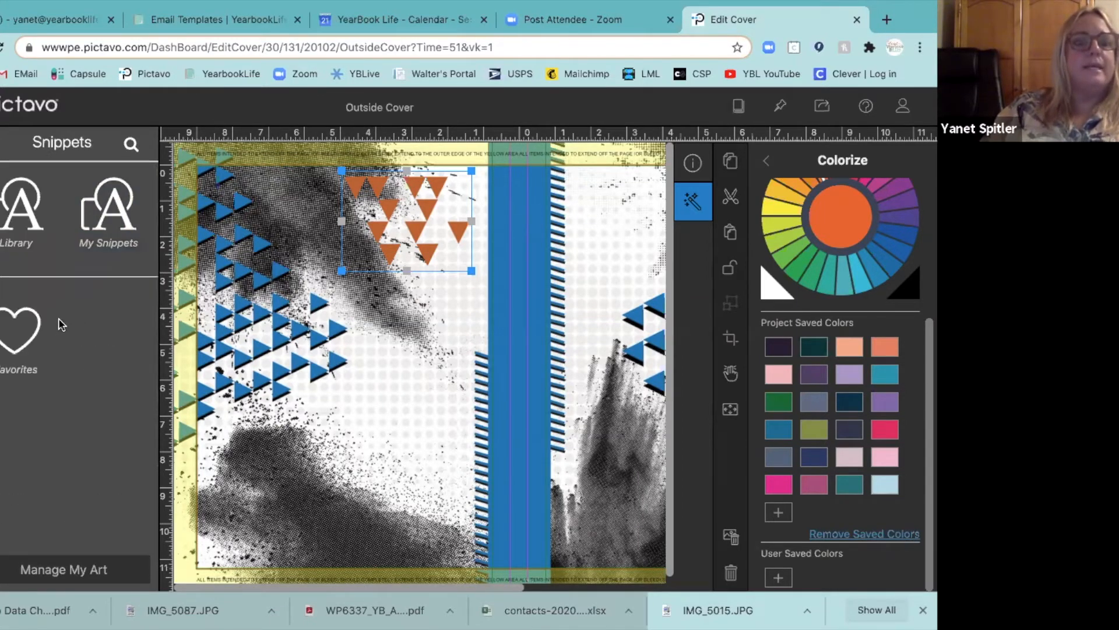
pyautogui.click(17, 221)
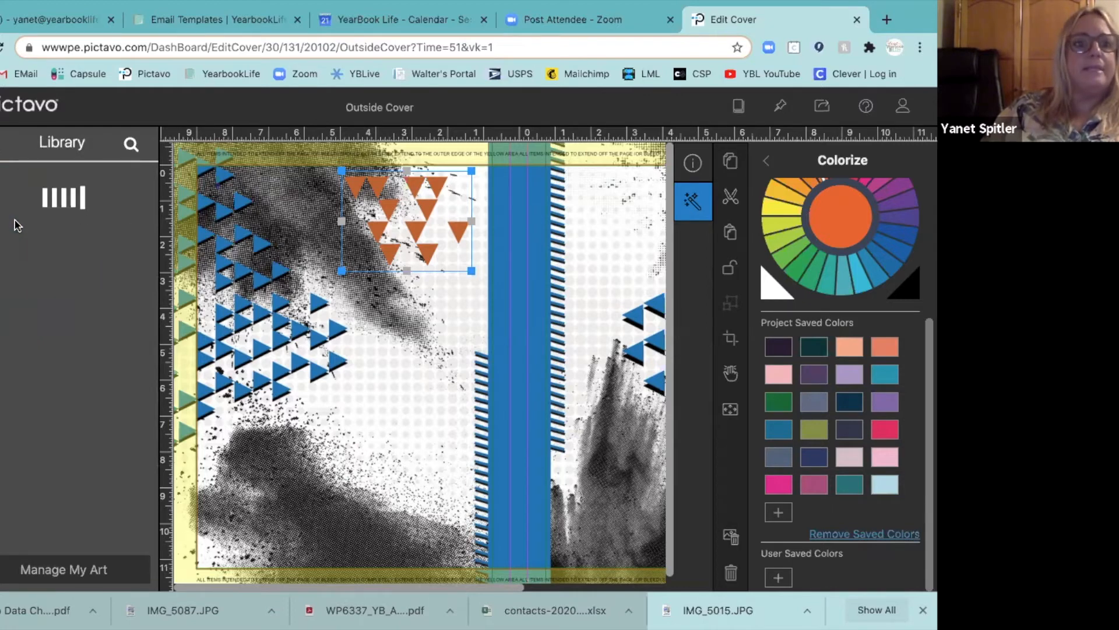
pyautogui.click(18, 216)
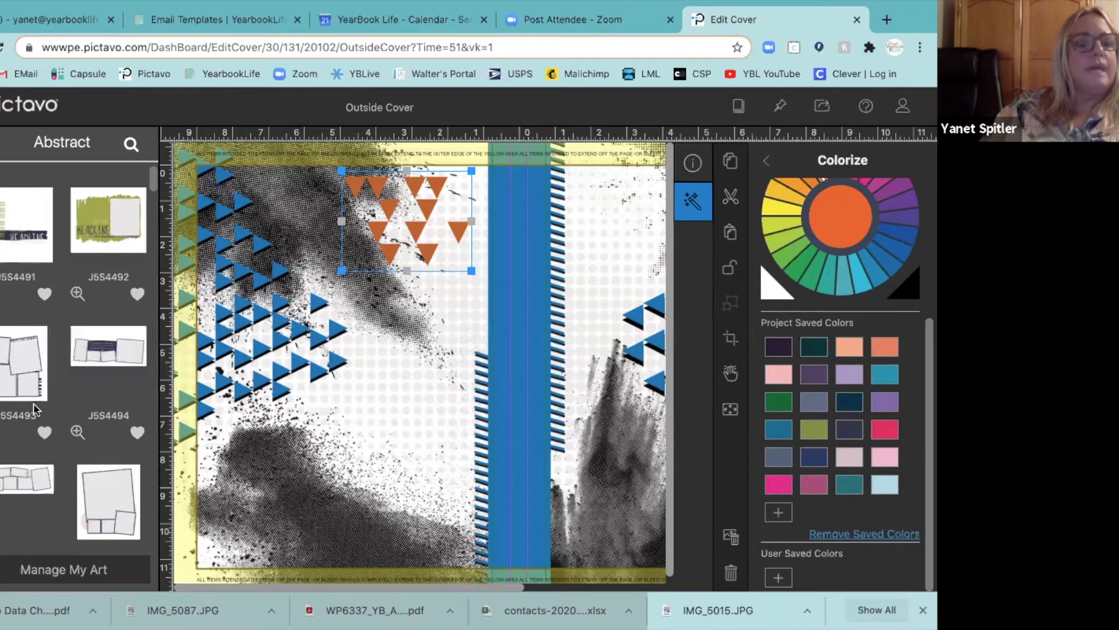
pyautogui.moveTo(1, 376); pyautogui.dragTo(356, 451)
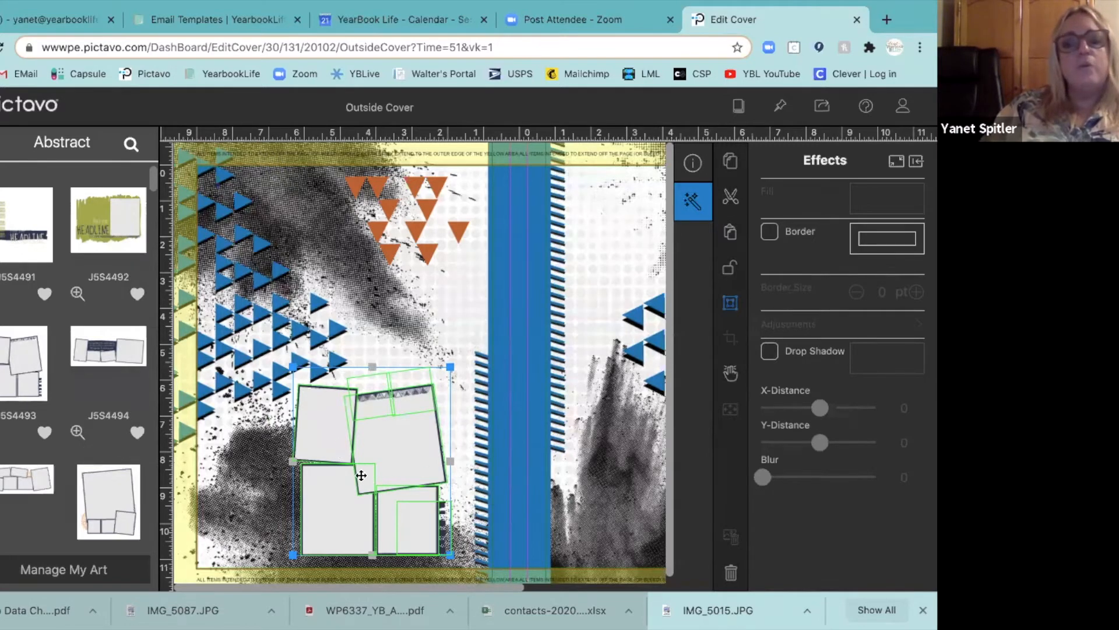
pyautogui.moveTo(405, 475)
pyautogui.mouseDown()
pyautogui.moveTo(340, 422)
pyautogui.moveTo(416, 472)
pyautogui.mouseUp()
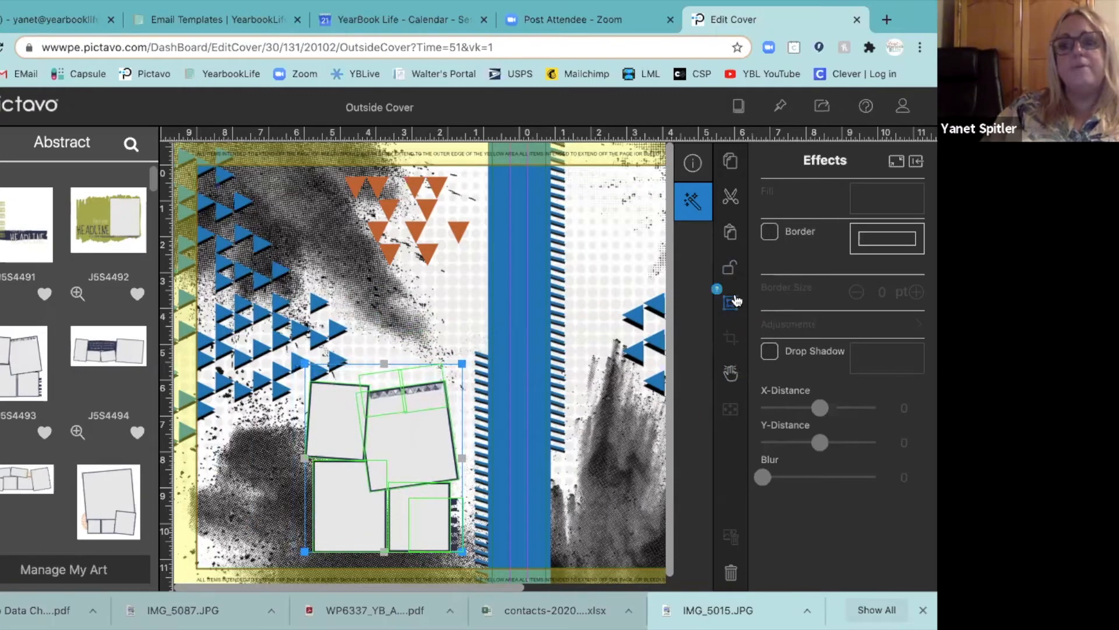
# Ungroup the photo box snippet and delete its lower outer photo box
pyautogui.click(257, 500)
pyautogui.click(337, 527)
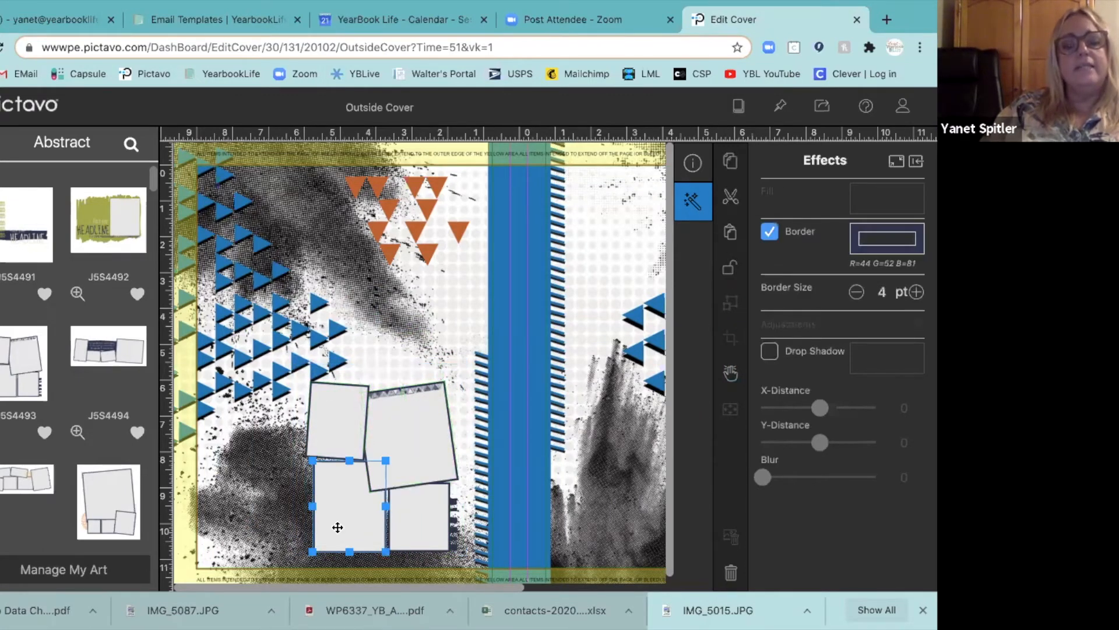
pyautogui.click(347, 419)
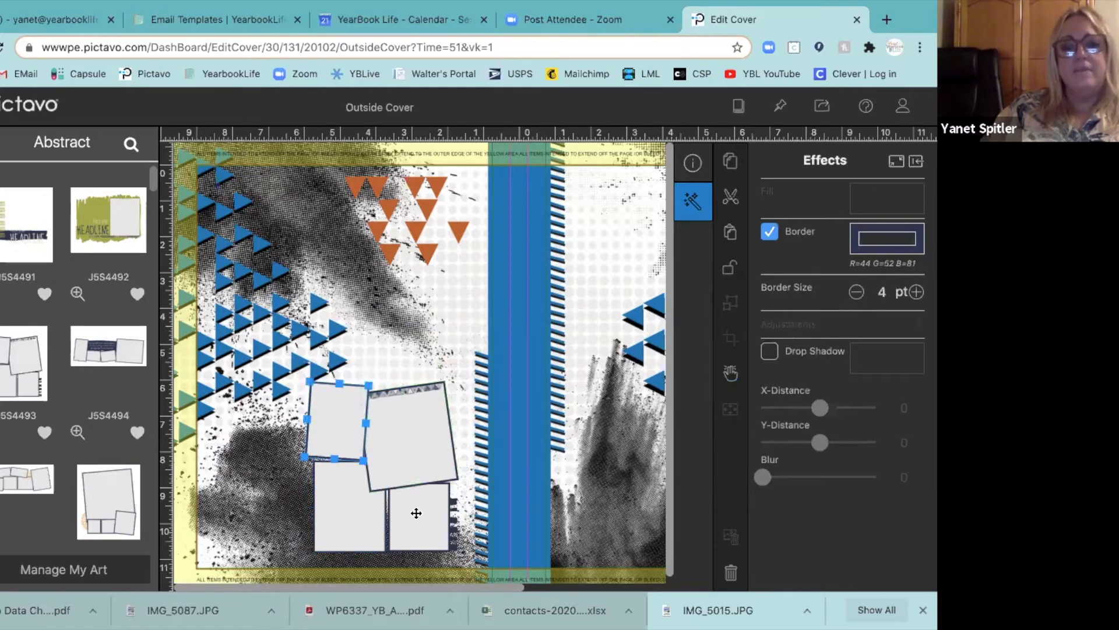
pyautogui.click(319, 505)
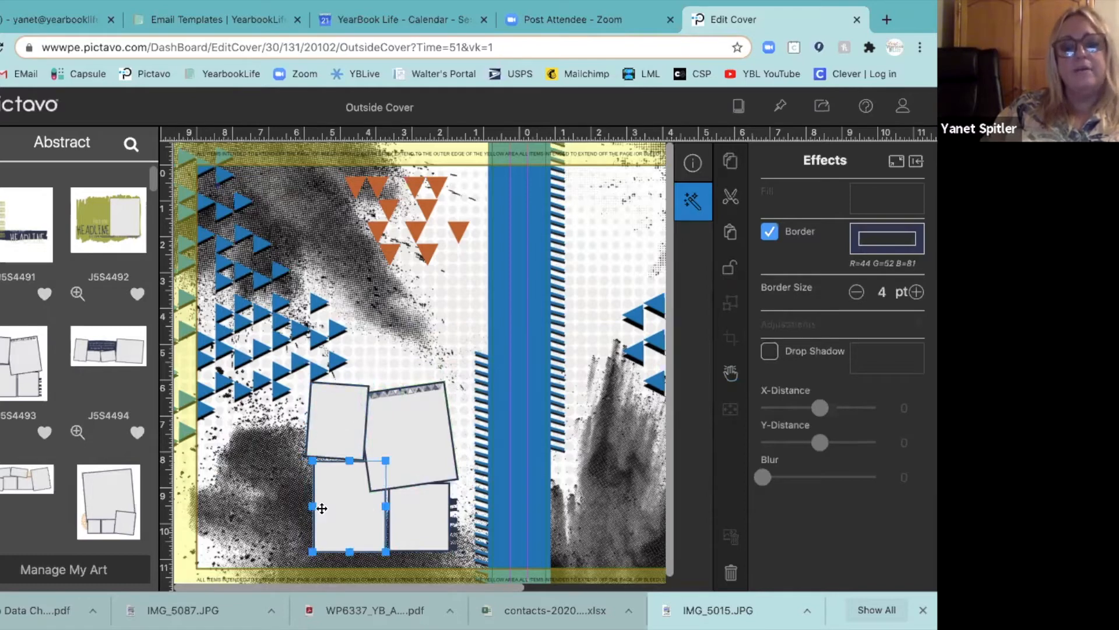
pyautogui.click(730, 573)
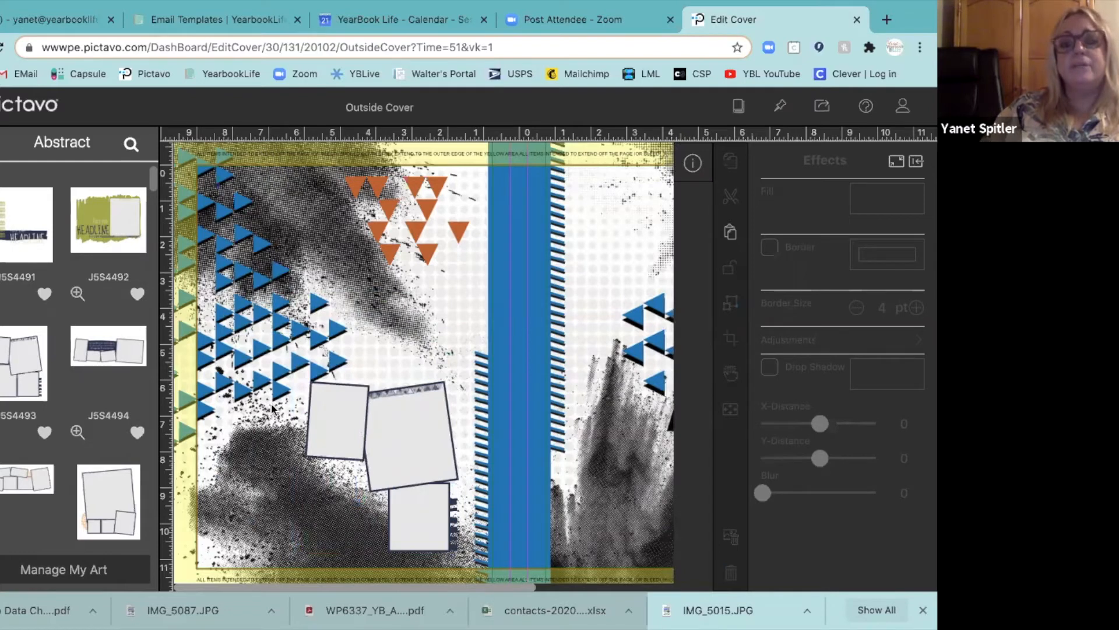
# Regroup the remaining snippet elements and shift the group slightly away from the spine
pyautogui.moveTo(298, 430); pyautogui.dragTo(430, 524)
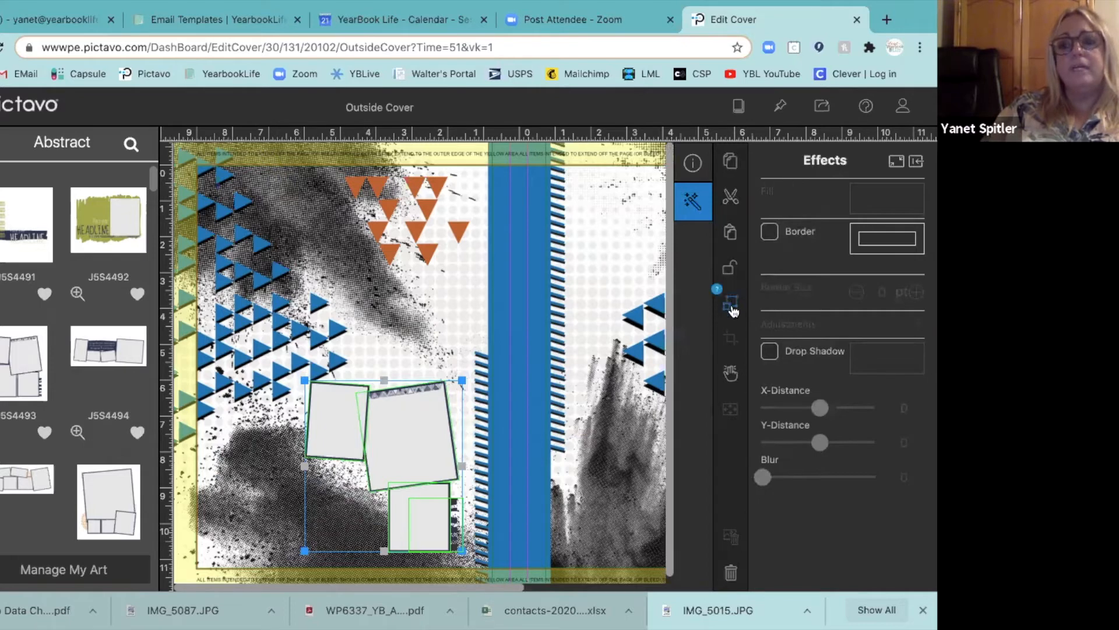
pyautogui.moveTo(392, 430)
pyautogui.mouseDown()
pyautogui.moveTo(337, 425)
pyautogui.moveTo(383, 428)
pyautogui.mouseUp()
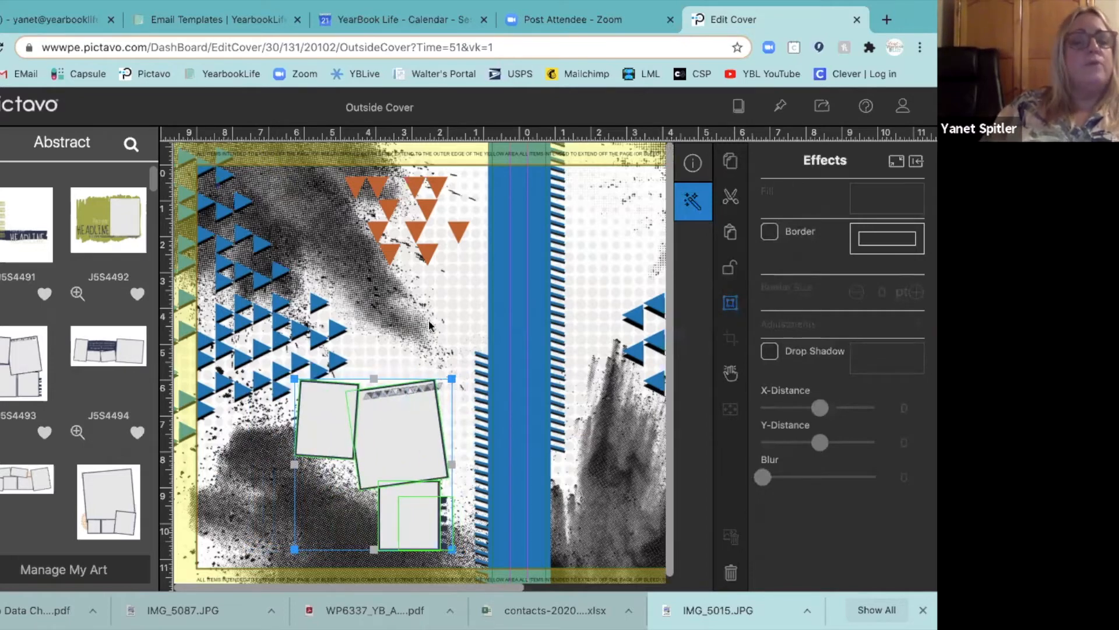
# Add a headline text box over the larger black banner on the front cover
pyautogui.hscroll(4, 429, 319)
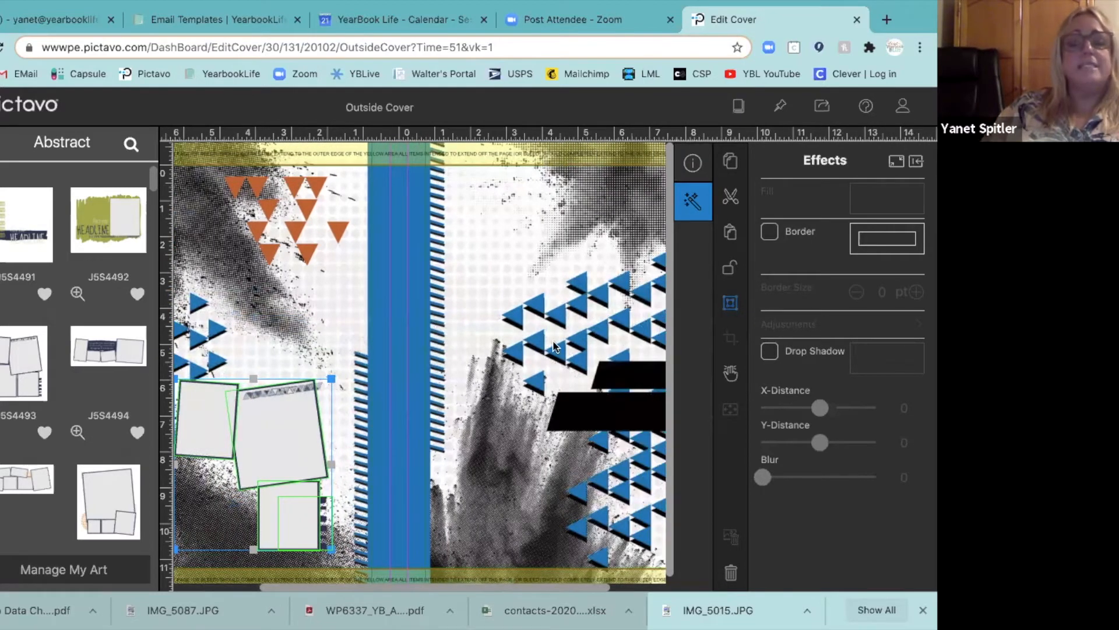
pyautogui.hscroll(3, 554, 346)
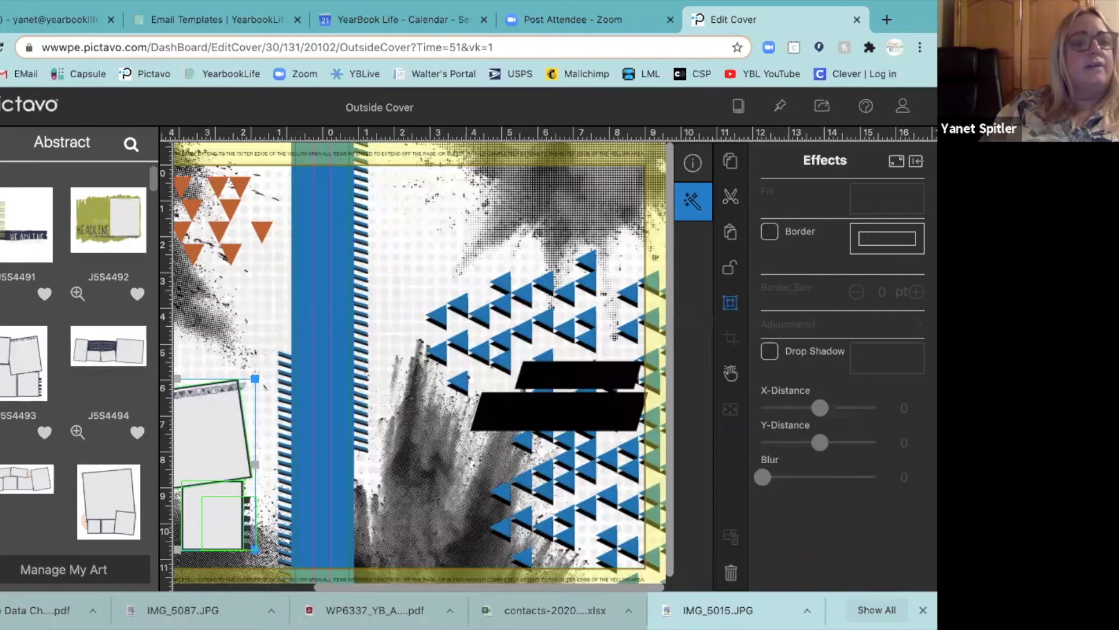
pyautogui.click(1, 303)
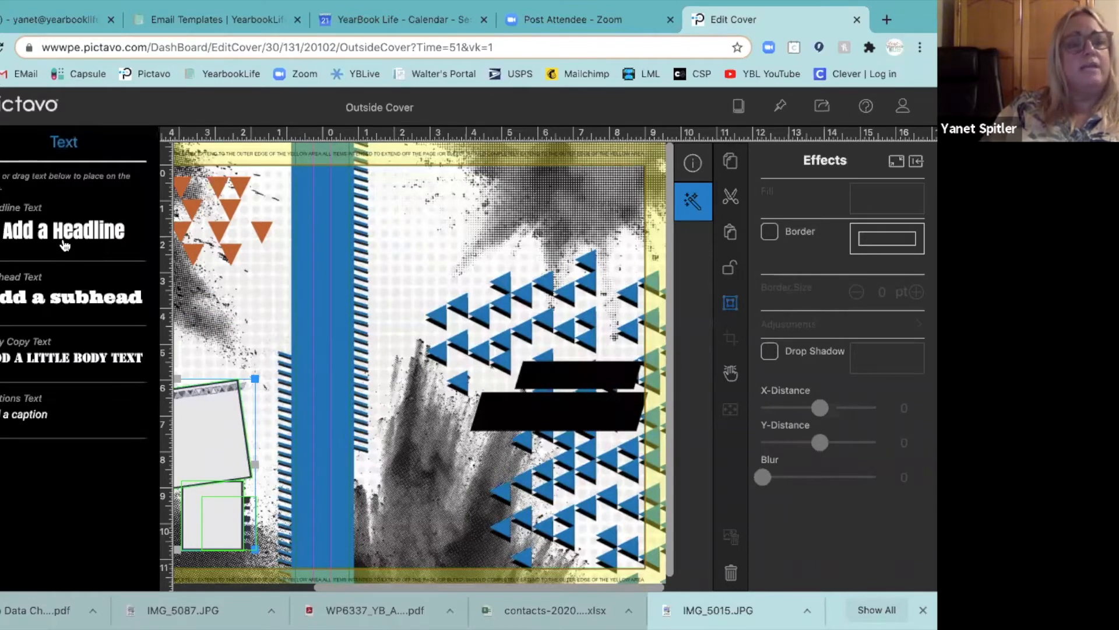
pyautogui.moveTo(64, 245); pyautogui.dragTo(180, 300)
pyautogui.moveTo(196, 349); pyautogui.dragTo(619, 423)
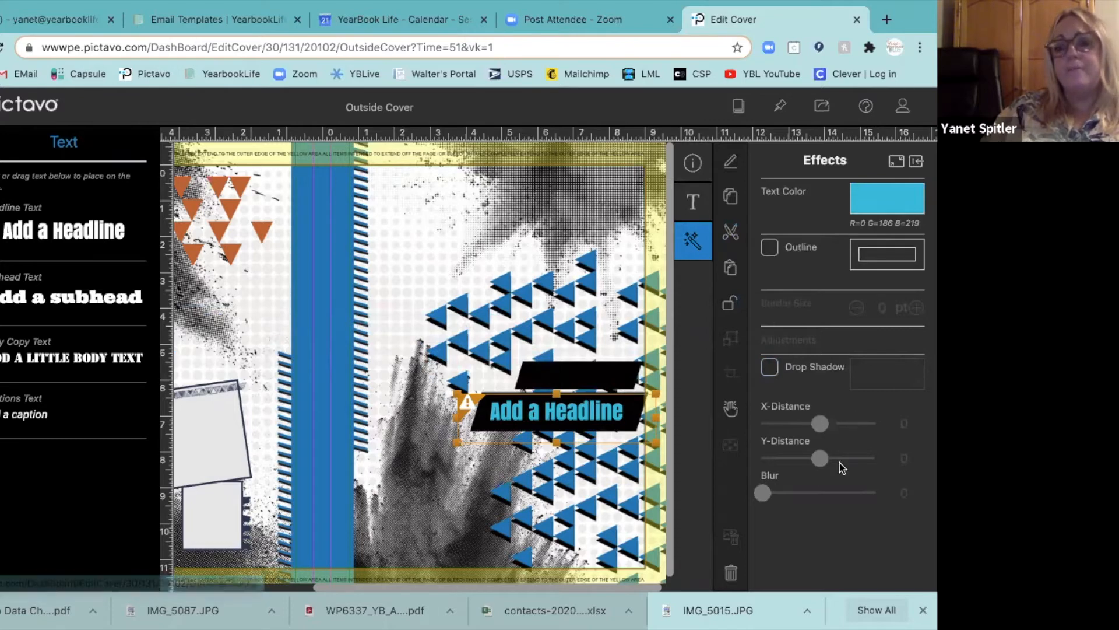
# Set the headline's font to Bungee Shade
pyautogui.click(693, 204)
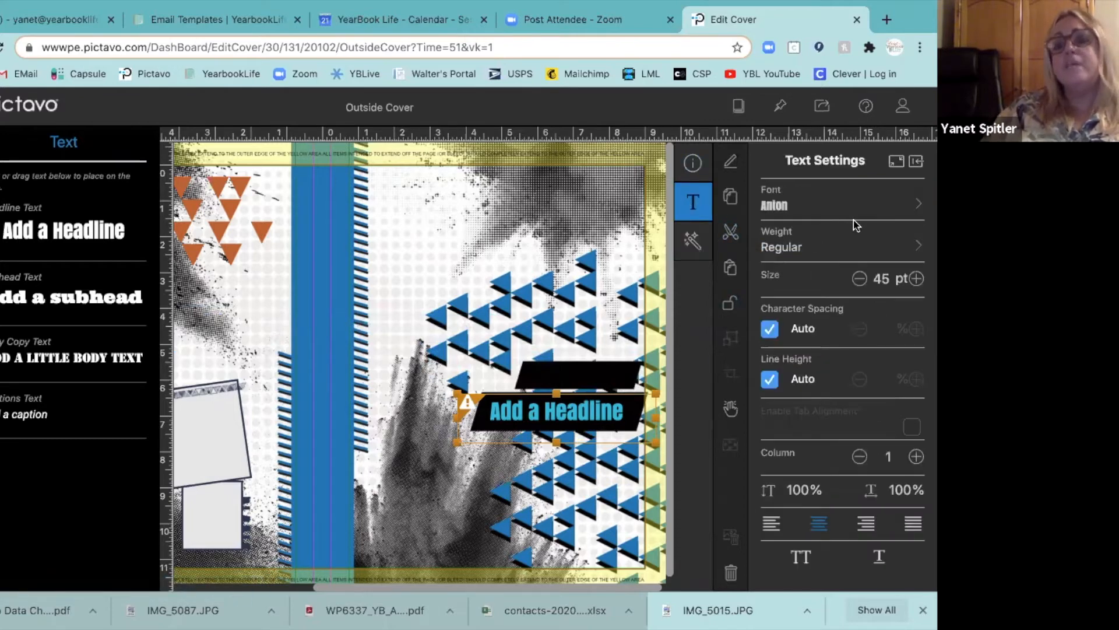
pyautogui.click(842, 205)
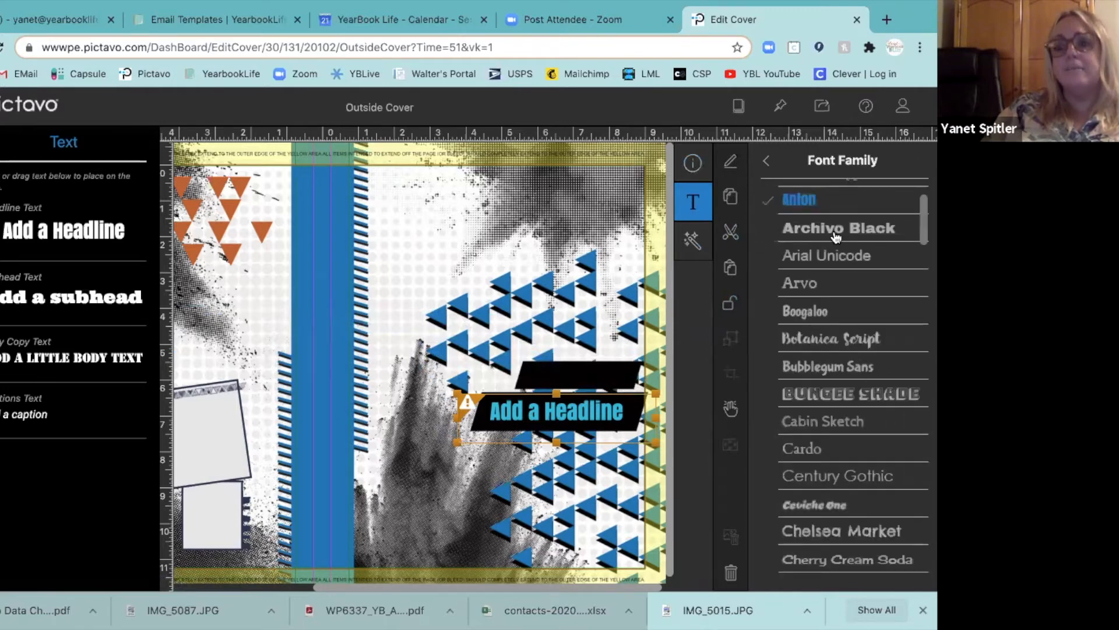
pyautogui.click(820, 398)
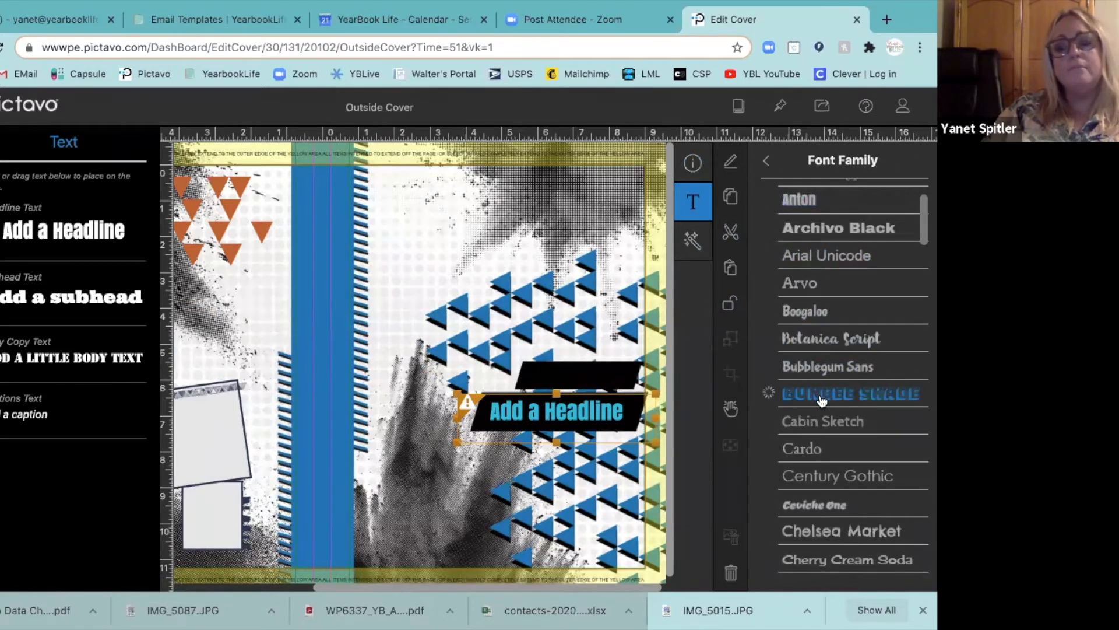
pyautogui.click(767, 163)
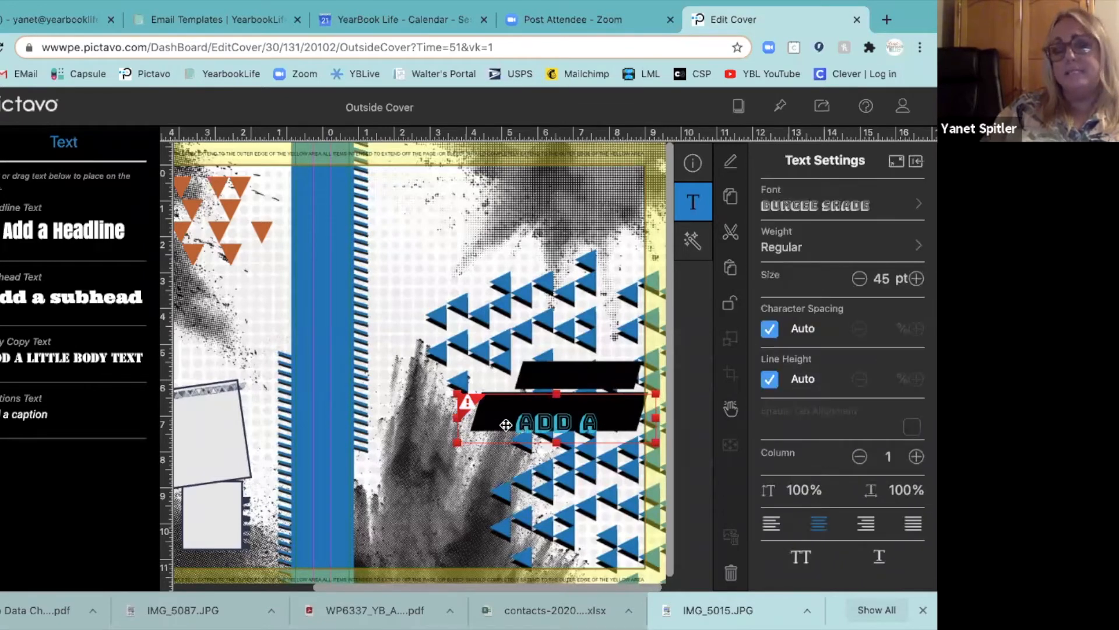
# Check the headline's overflow warning and extend its text box downward to about 2.46 in high
pyautogui.click(467, 403)
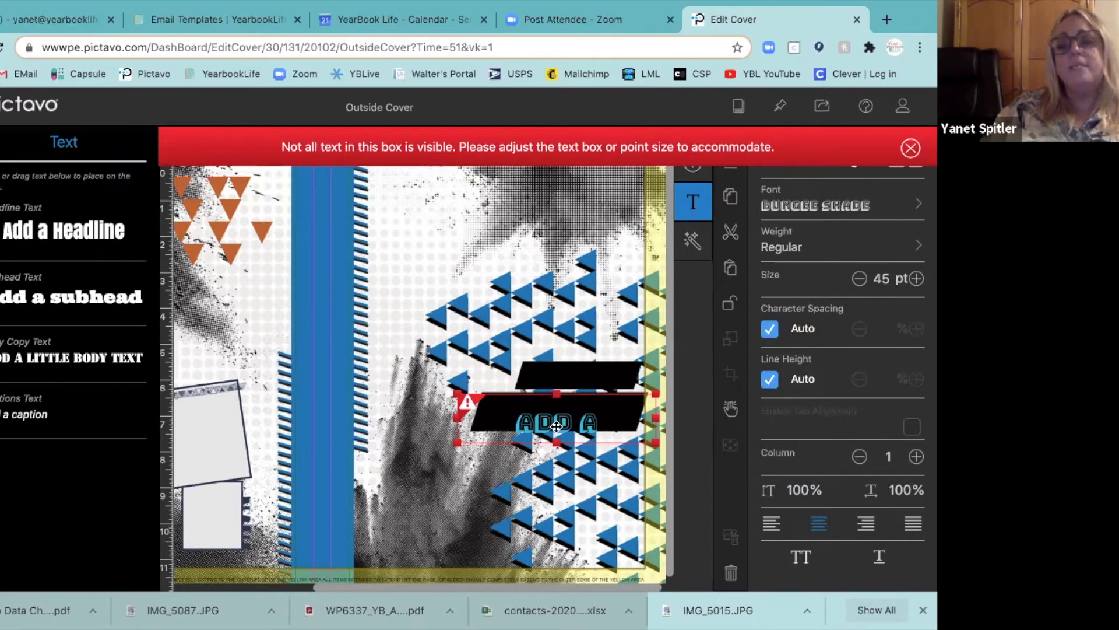
pyautogui.click(911, 148)
pyautogui.click(911, 148)
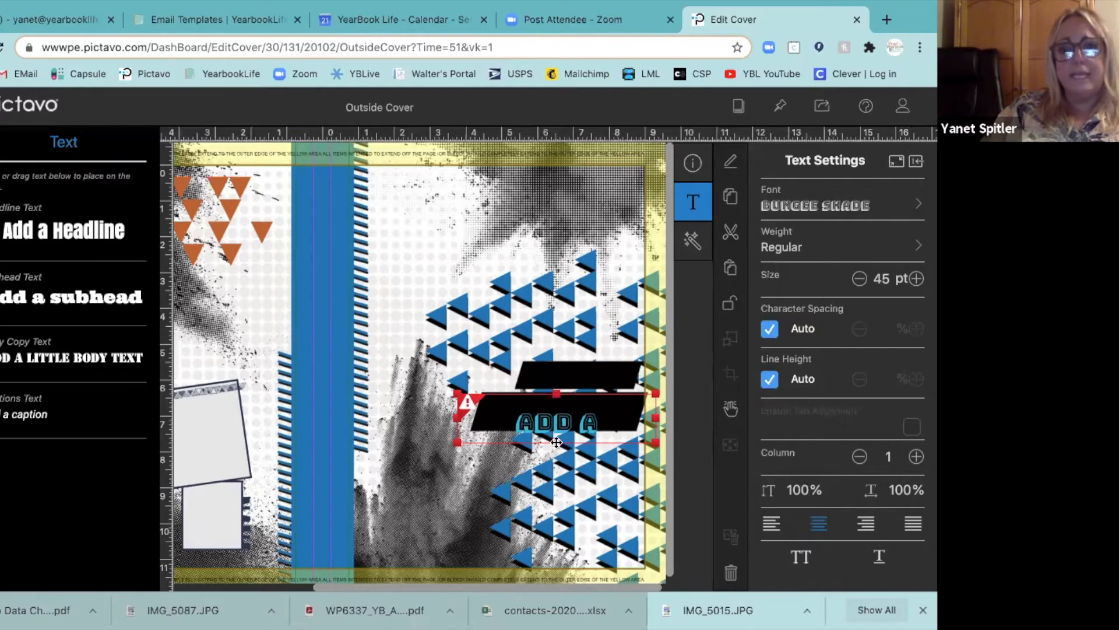
pyautogui.moveTo(556, 446); pyautogui.dragTo(553, 485)
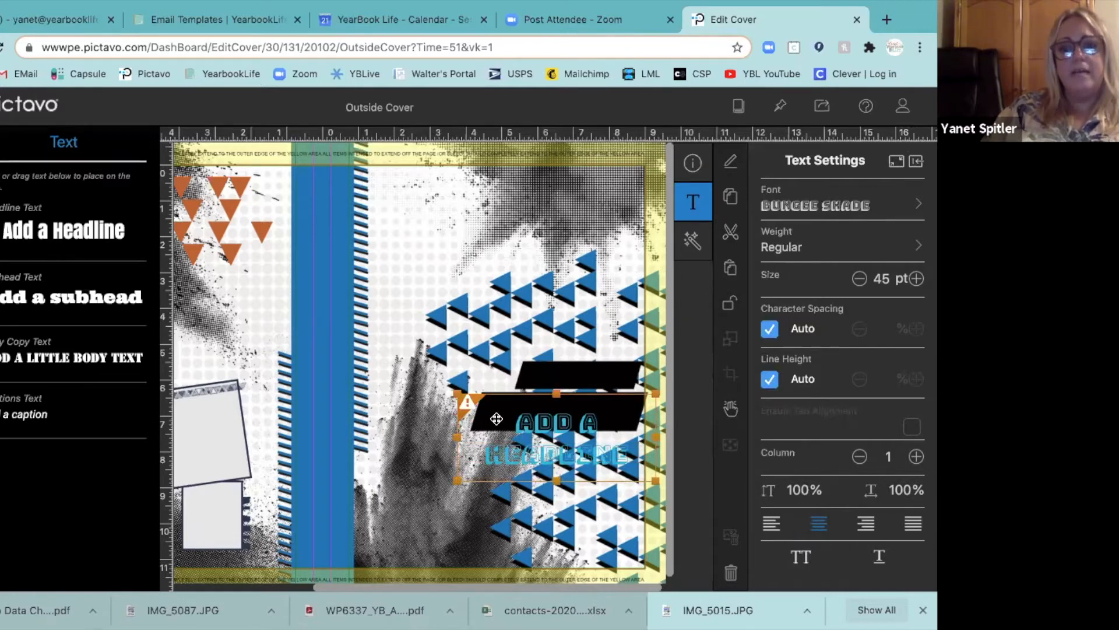
# Reduce the headline's font size to 29 pt so it fits on the black banner
pyautogui.click(860, 280)
pyautogui.click(860, 279)
pyautogui.click(860, 279)
pyautogui.click(860, 279)
pyautogui.click(860, 279)
pyautogui.click(860, 279)
pyautogui.click(860, 279)
pyautogui.click(860, 279)
pyautogui.click(860, 279)
pyautogui.click(860, 279)
pyautogui.click(860, 279)
pyautogui.click(860, 280)
pyautogui.click(860, 279)
pyautogui.click(860, 279)
pyautogui.click(860, 279)
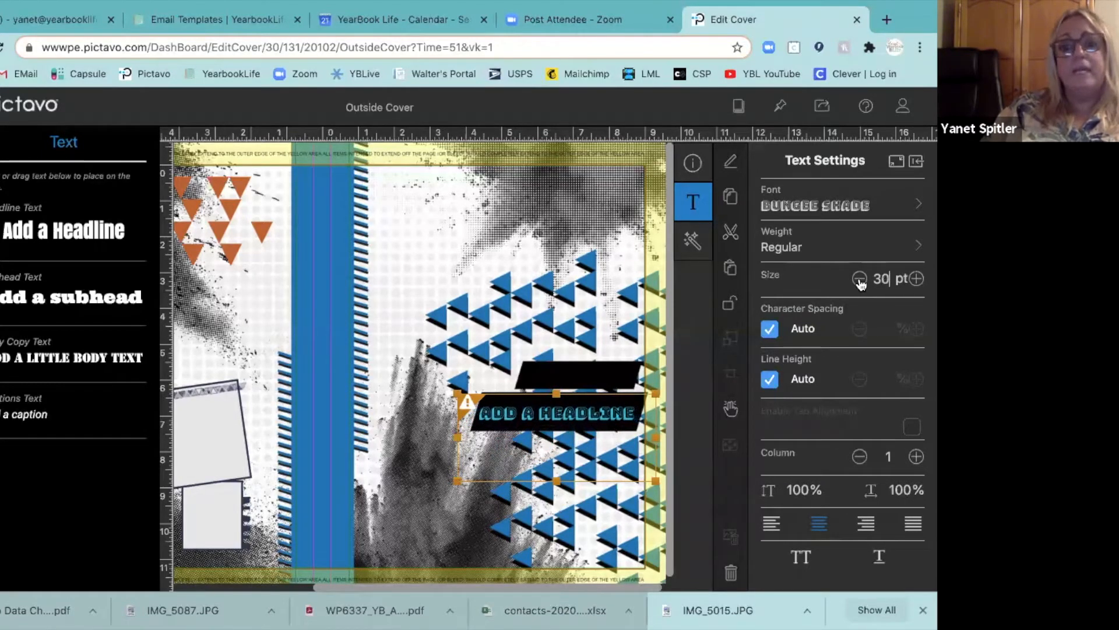
pyautogui.click(859, 279)
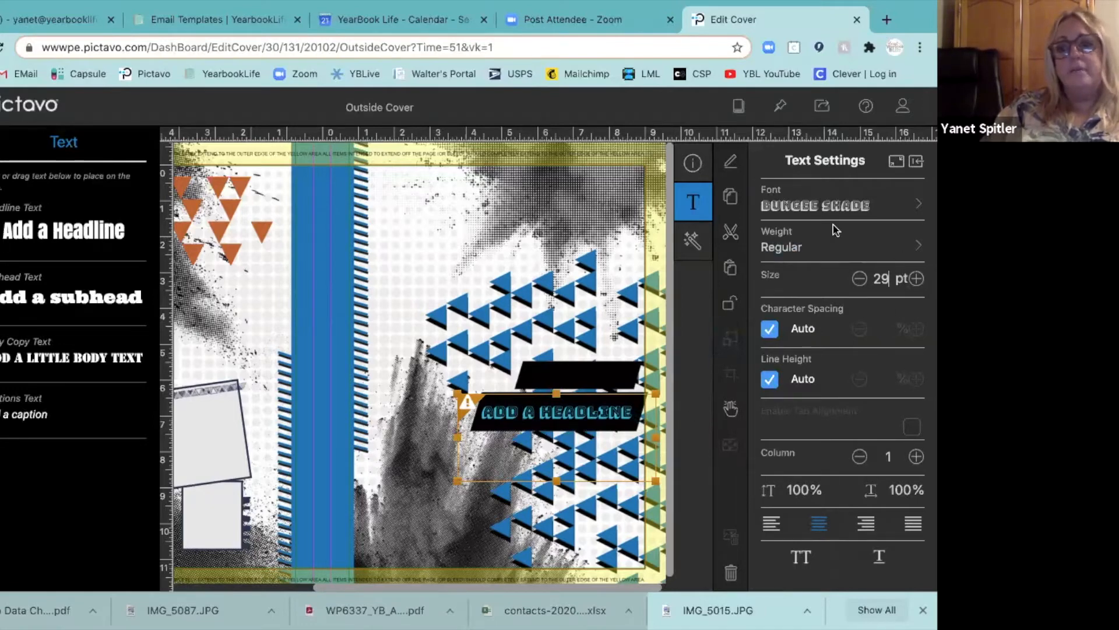
# Rotate the headline to -12° in single-degree steps, and freely rotate it to about 4°
pyautogui.click(692, 166)
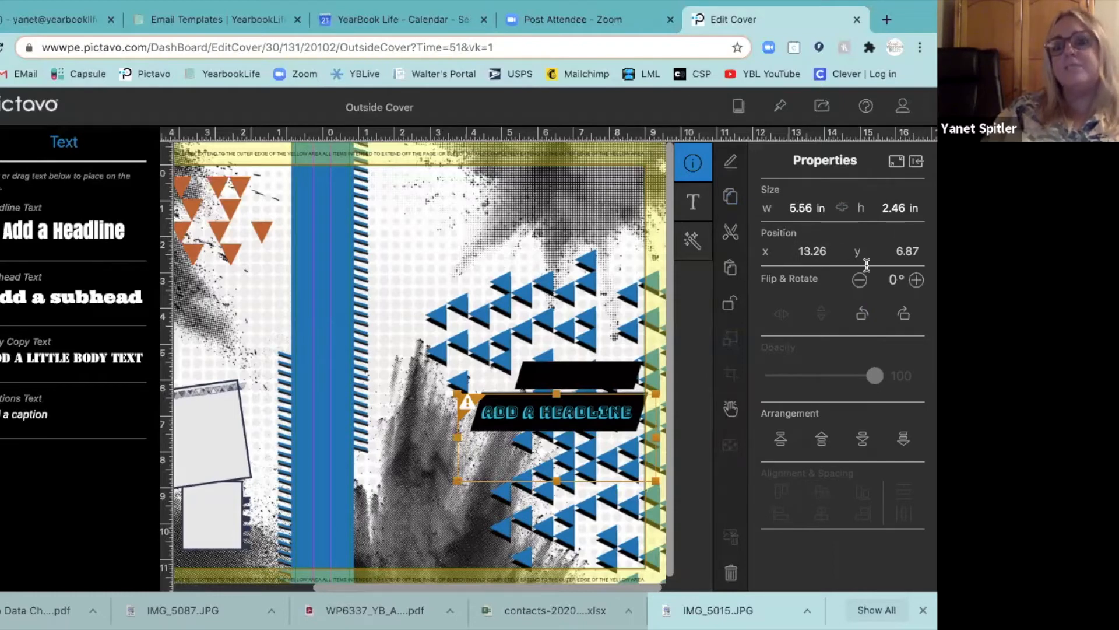
pyautogui.click(860, 281)
pyautogui.click(860, 281)
pyautogui.click(859, 281)
pyautogui.click(860, 281)
pyautogui.click(860, 281)
pyautogui.click(860, 281)
pyautogui.click(860, 281)
pyautogui.click(859, 281)
pyautogui.click(860, 281)
pyautogui.click(860, 281)
pyautogui.click(860, 281)
pyautogui.click(859, 281)
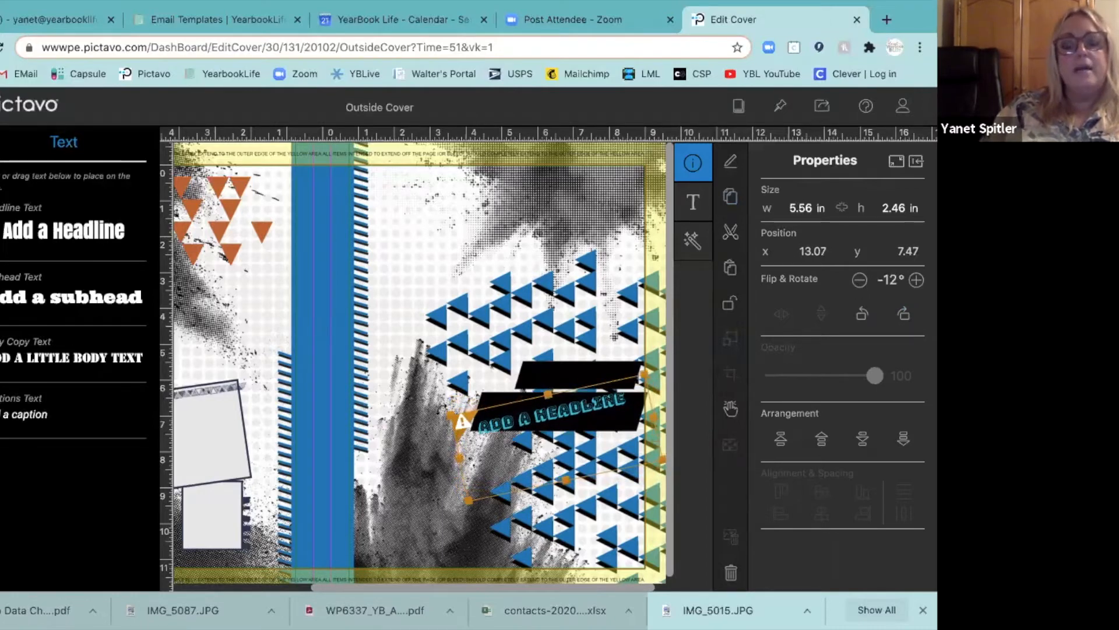
pyautogui.moveTo(448, 396)
pyautogui.mouseDown()
pyautogui.moveTo(478, 352)
pyautogui.moveTo(443, 417)
pyautogui.moveTo(457, 379)
pyautogui.mouseUp()
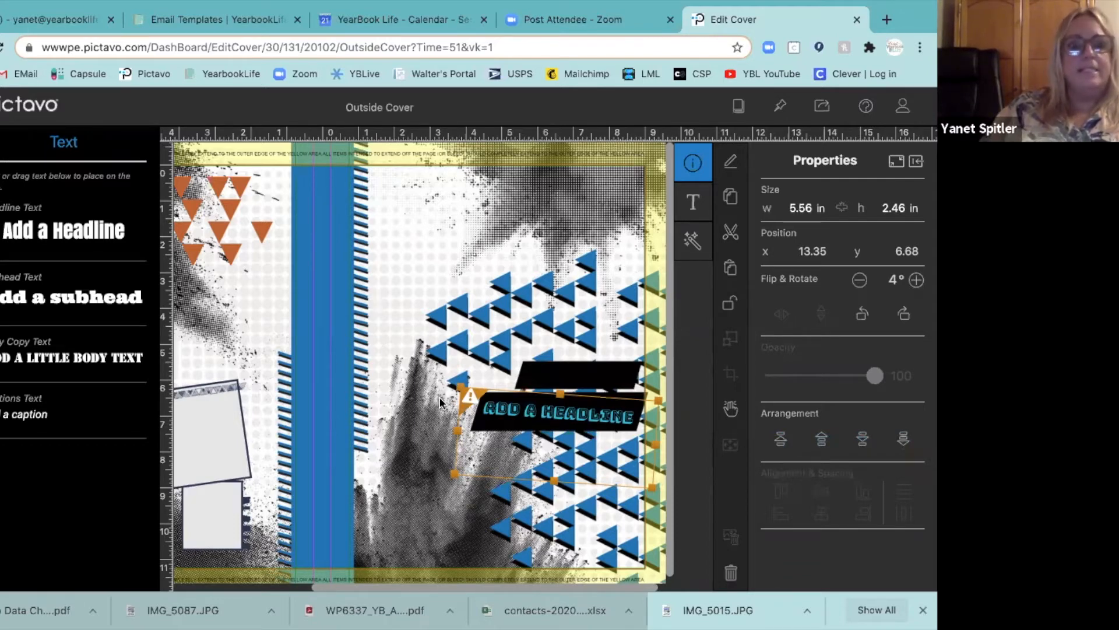
# Select the orange triangle accent, photo box snippet and headline together and delete them from the cover
pyautogui.hscroll(-5, 440, 402)
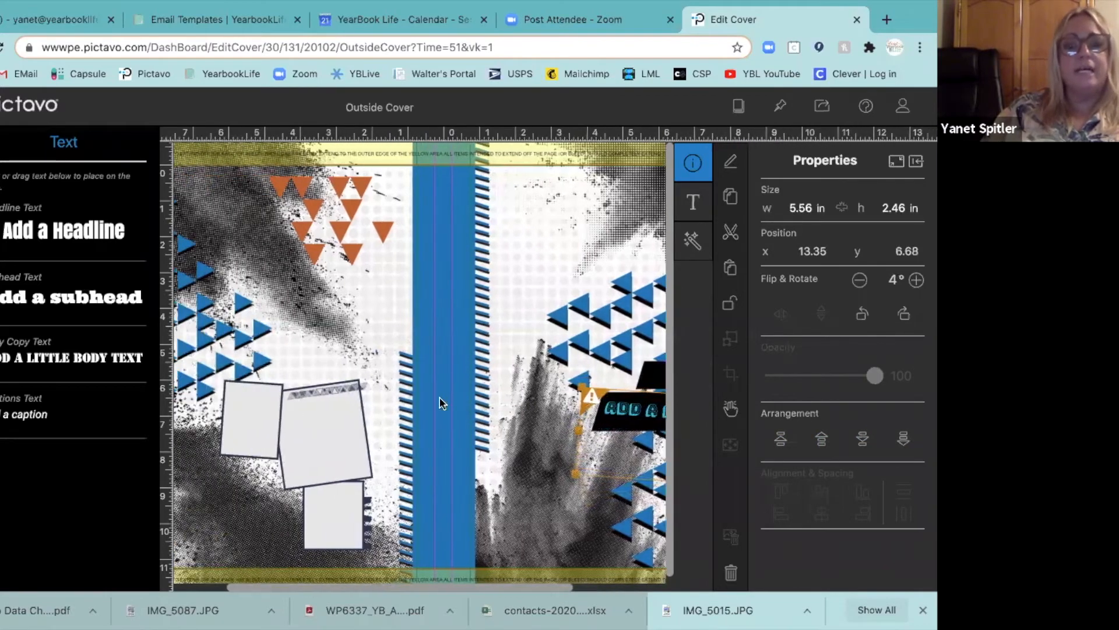
pyautogui.moveTo(198, 154); pyautogui.dragTo(671, 543)
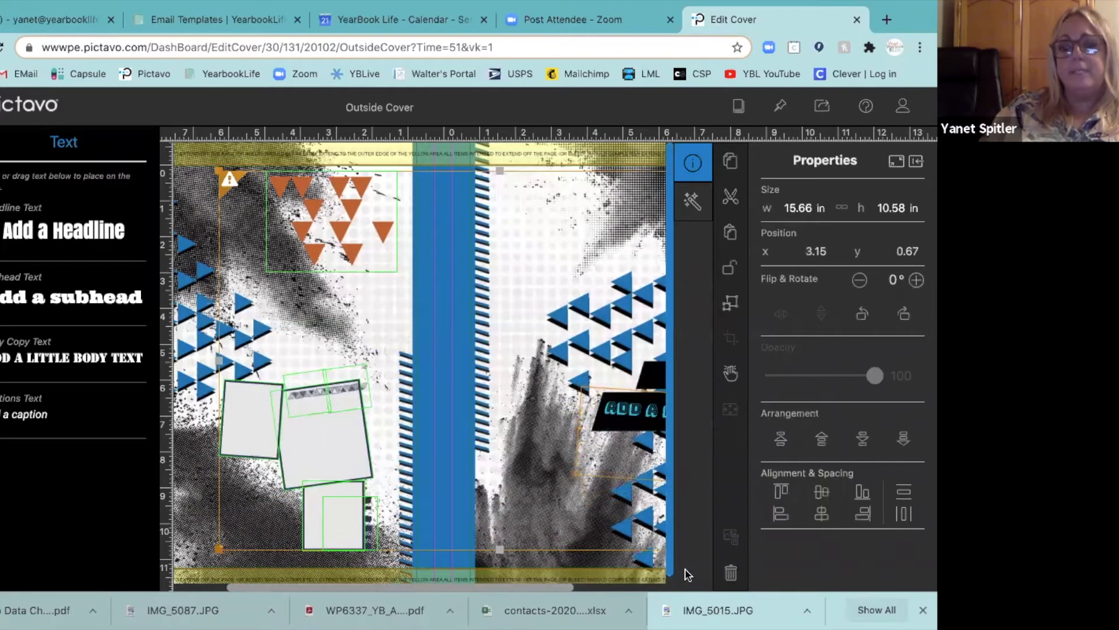
pyautogui.click(732, 575)
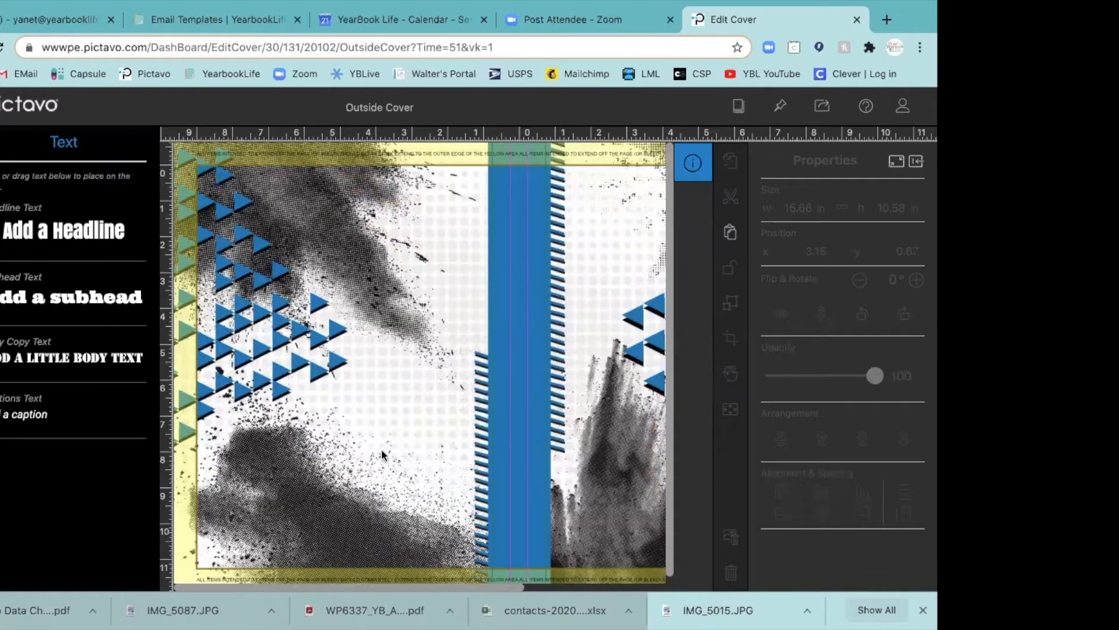
# Add a new headline on the front cover's larger black banner and replace its placeholder text with "Yearbook"
pyautogui.hscroll(5, 381, 449)
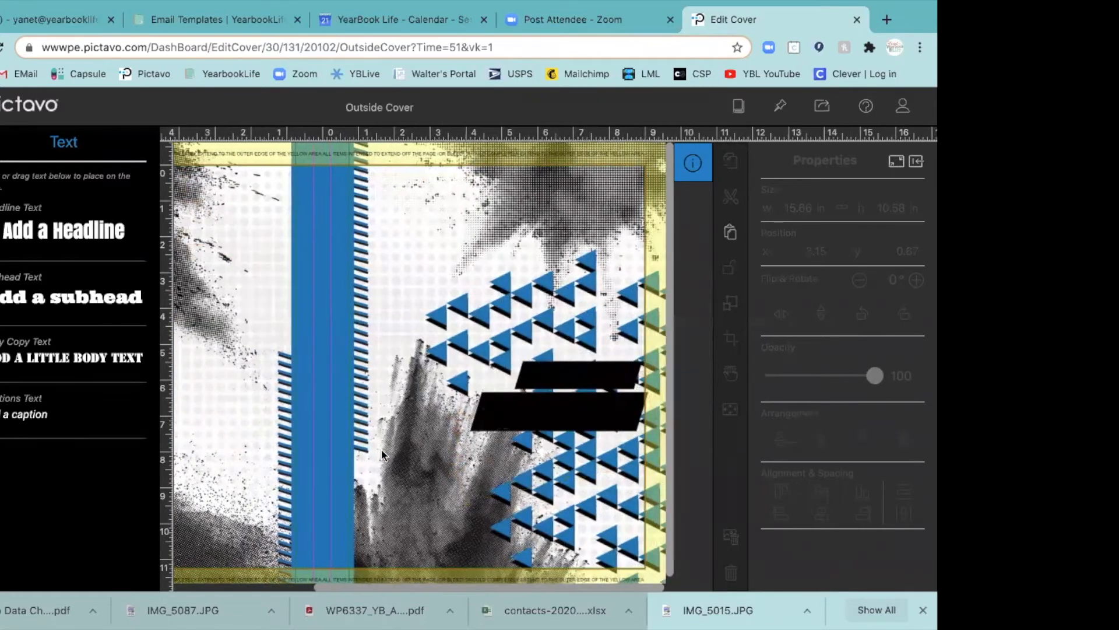
pyautogui.hscroll(1, 381, 456)
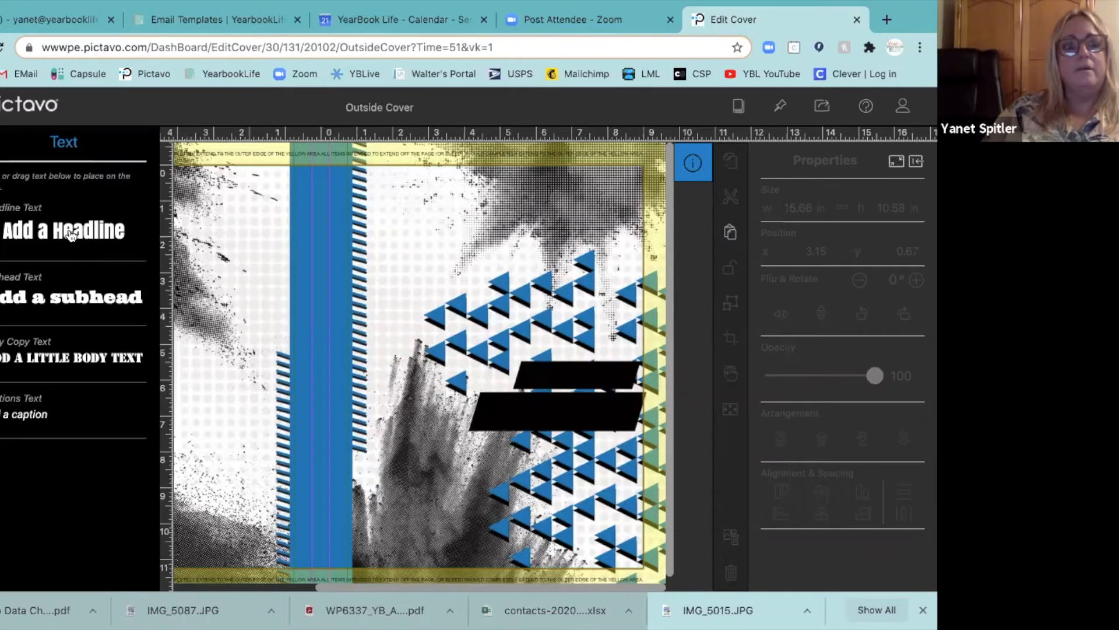
pyautogui.moveTo(70, 233); pyautogui.dragTo(608, 417)
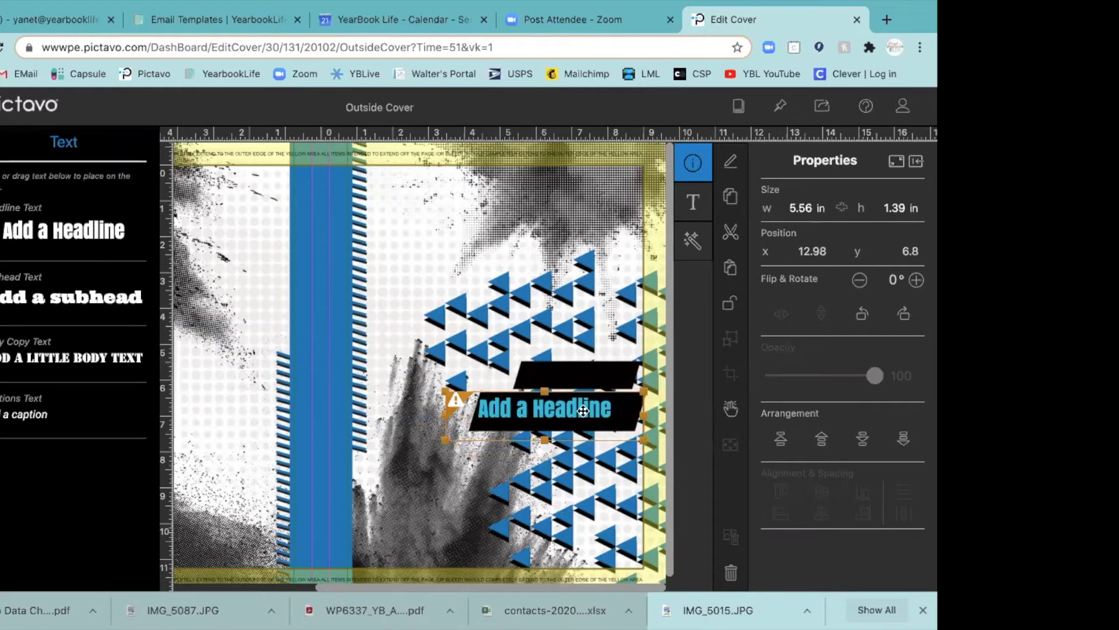
pyautogui.doubleClick(583, 411)
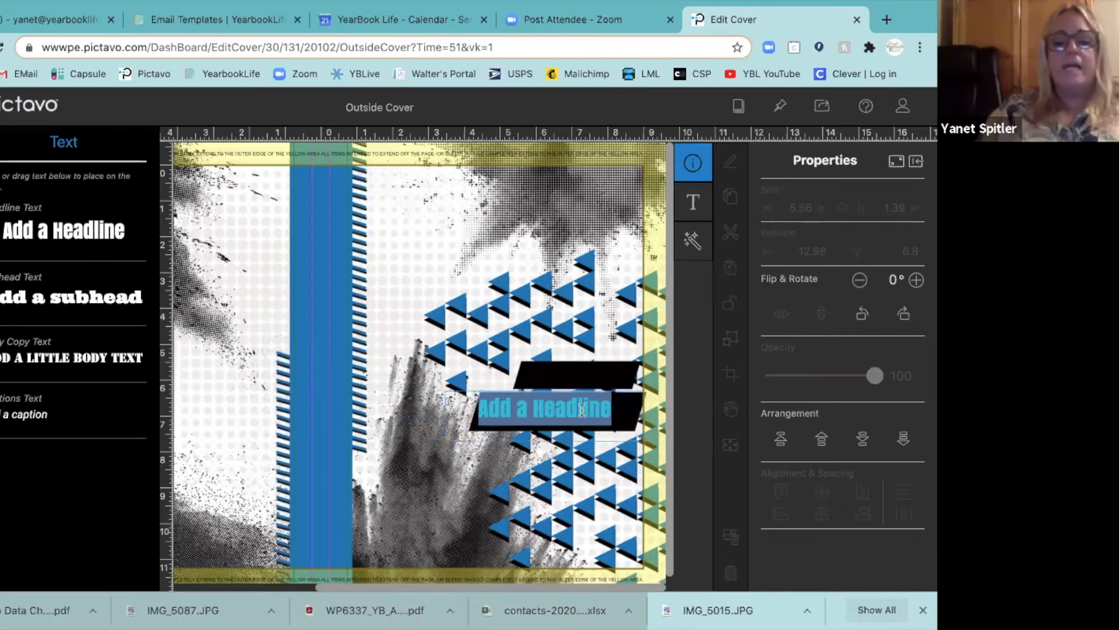
pyautogui.write('Yearbook')
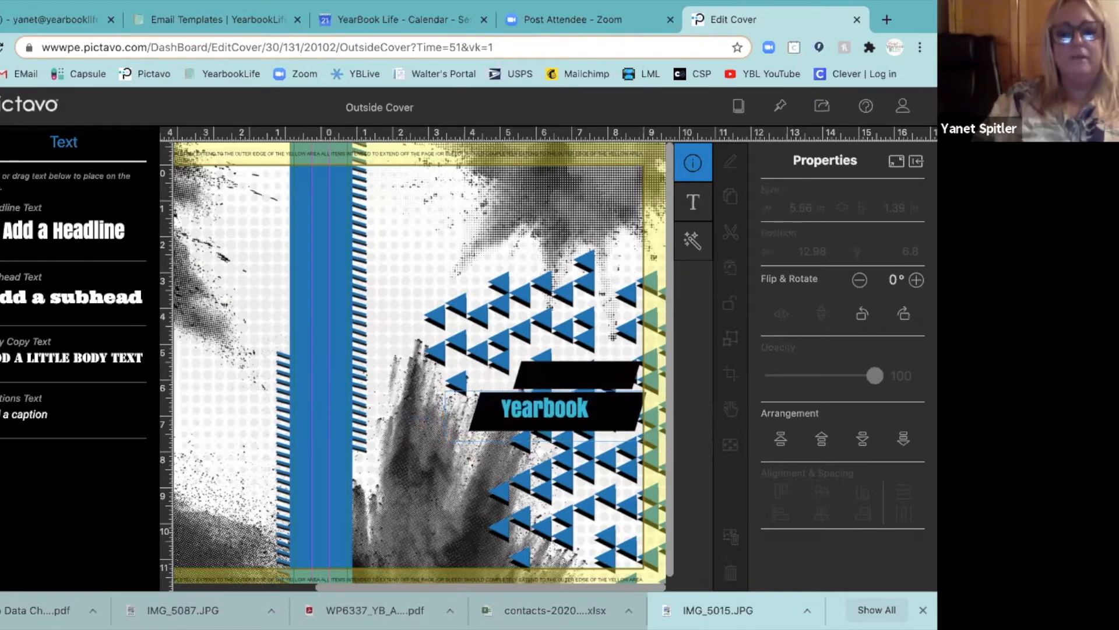
# Finish editing the "Yearbook" headline and nudge it to x 13, y 6.87 on the larger black banner
pyautogui.press('BackSpace')
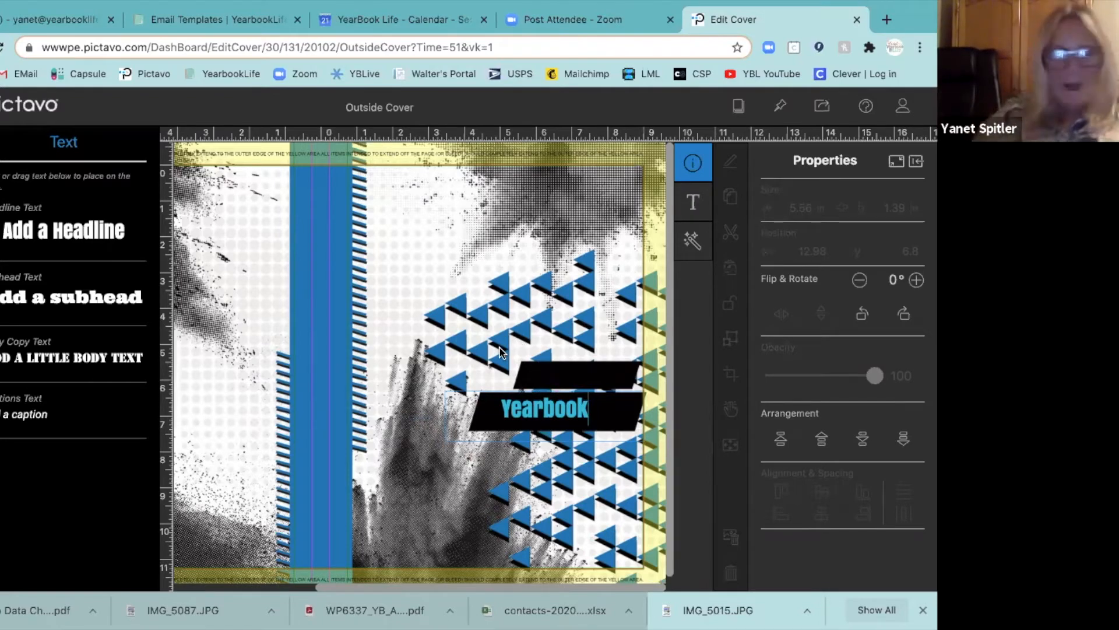
pyautogui.click(432, 326)
pyautogui.click(537, 413)
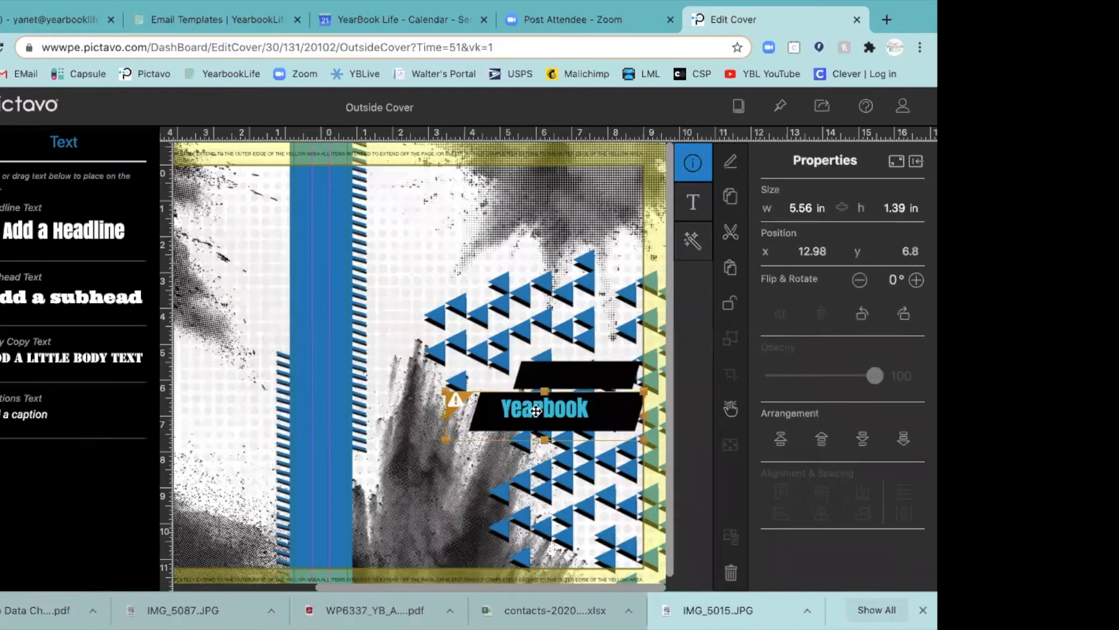
pyautogui.moveTo(536, 411); pyautogui.dragTo(538, 414)
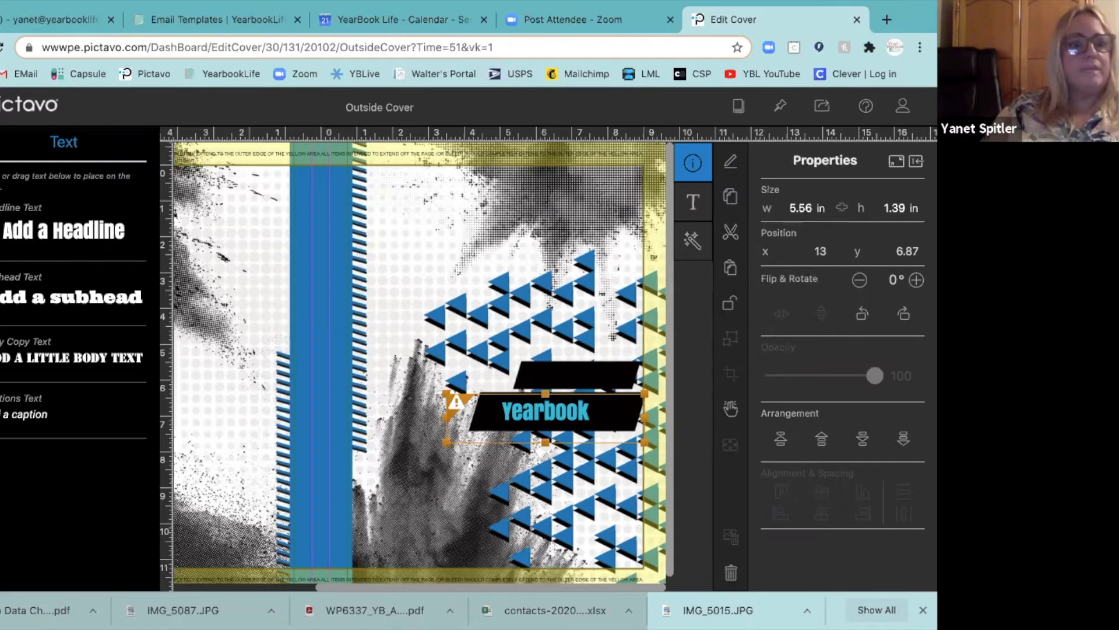
# Delete the background art and the "Yearbook" headline so the whole outside cover is blank
pyautogui.click(1, 154)
pyautogui.click(50, 150)
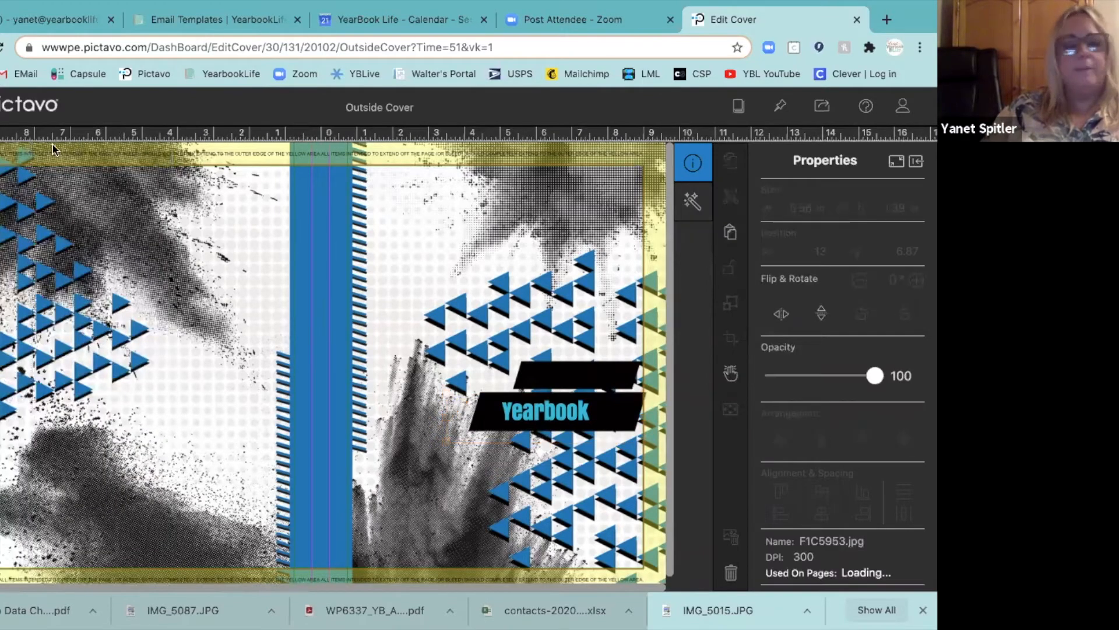
pyautogui.click(726, 576)
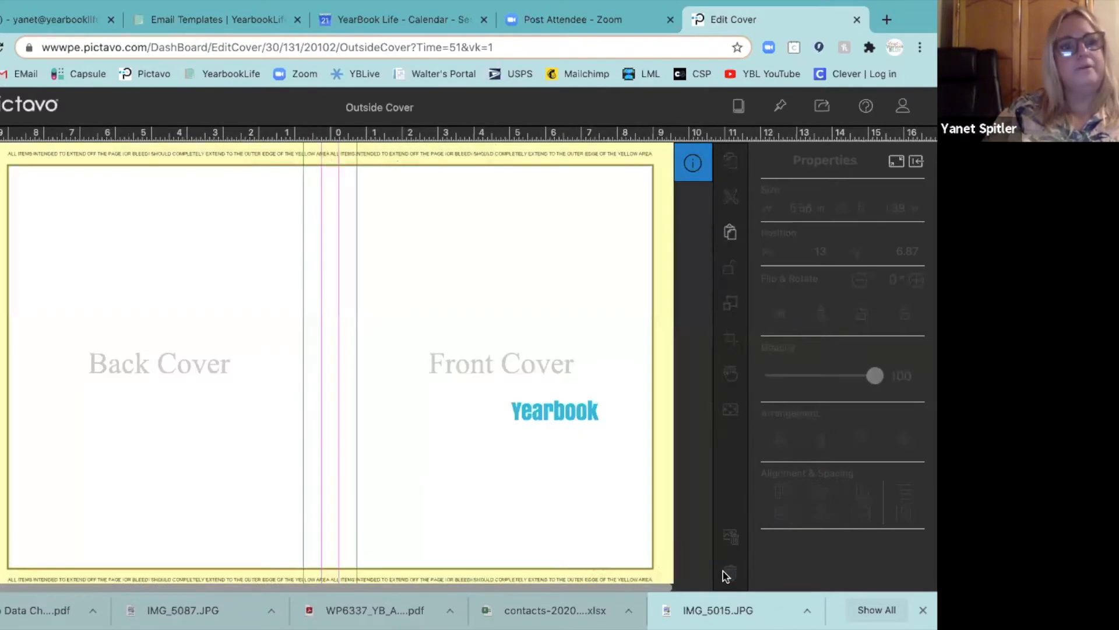
pyautogui.moveTo(421, 385); pyautogui.dragTo(583, 470)
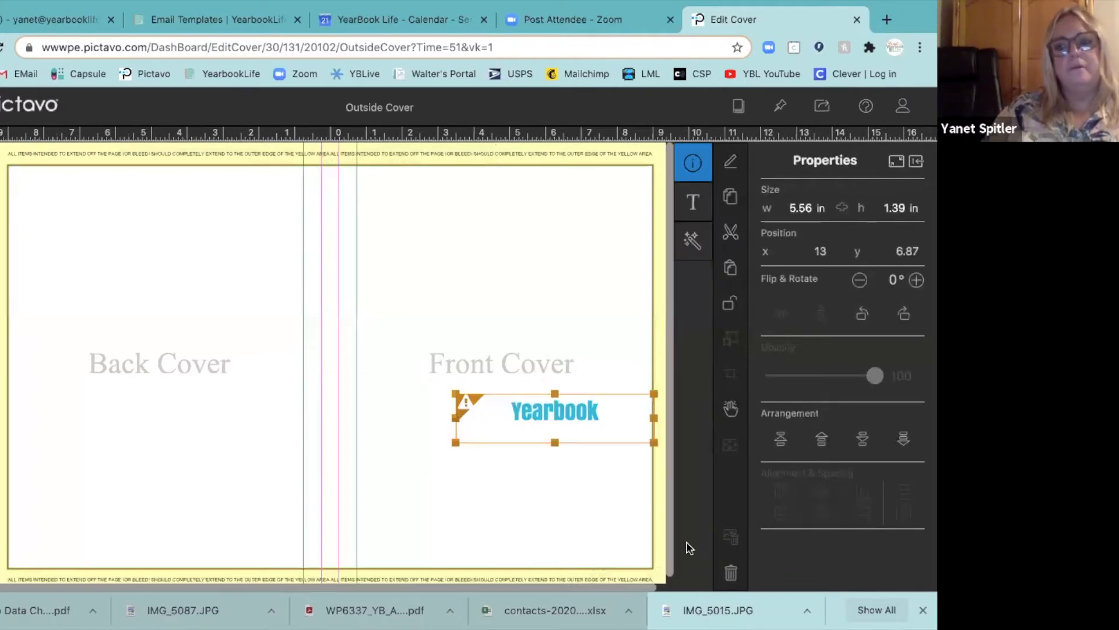
pyautogui.click(732, 574)
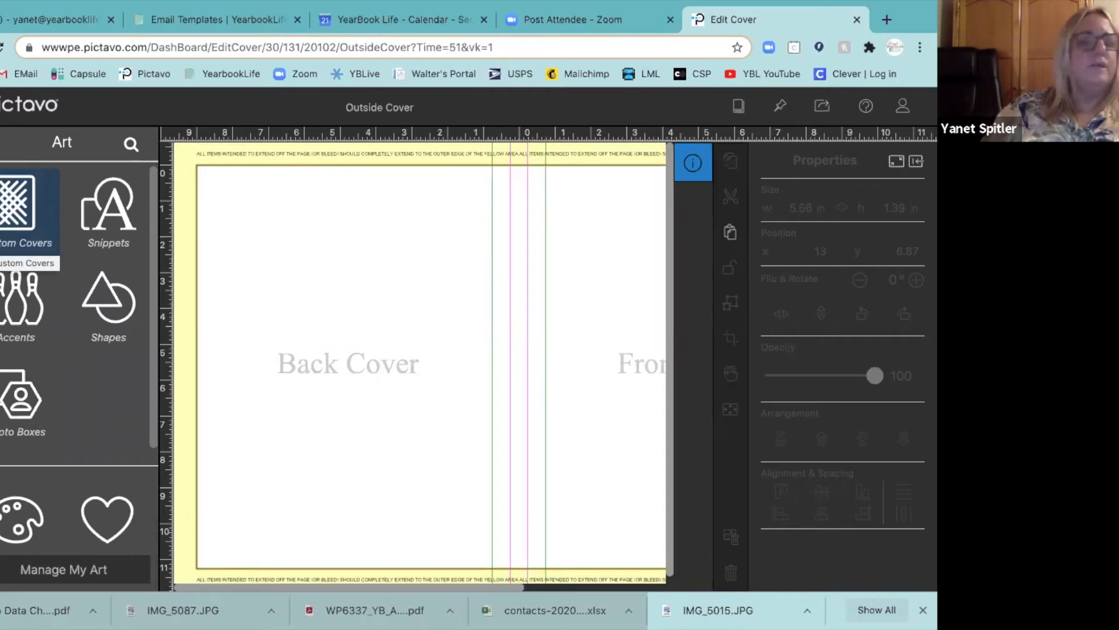
# Add a square photo box to the front cover at x 10.47, y 0.7 and enlarge it to 7.84 by 10.83 in
pyautogui.click(17, 210)
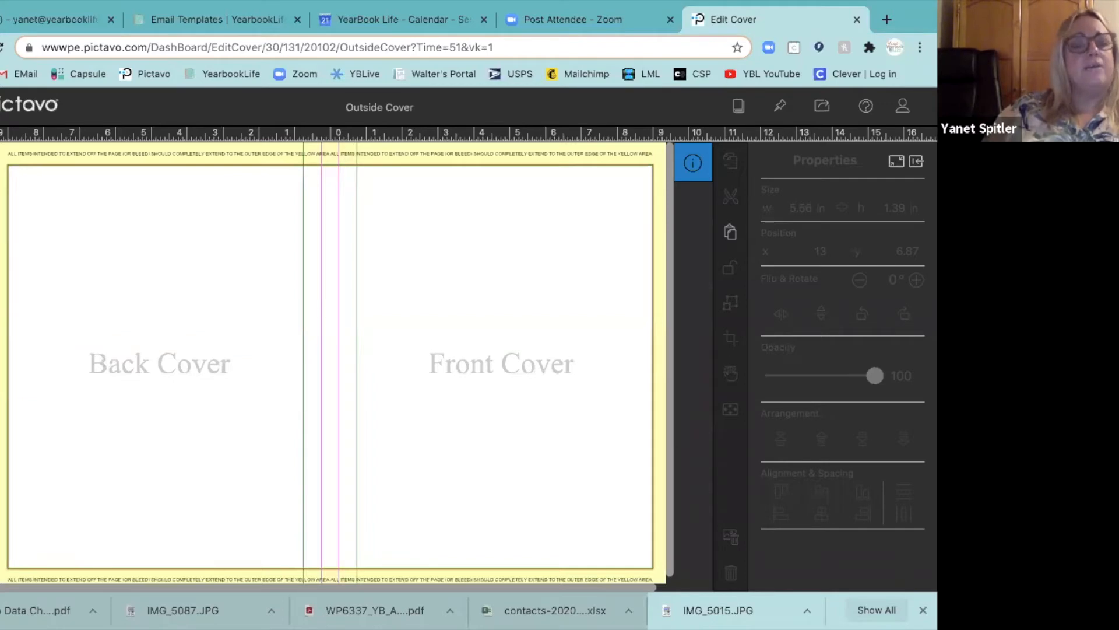
pyautogui.click(1, 303)
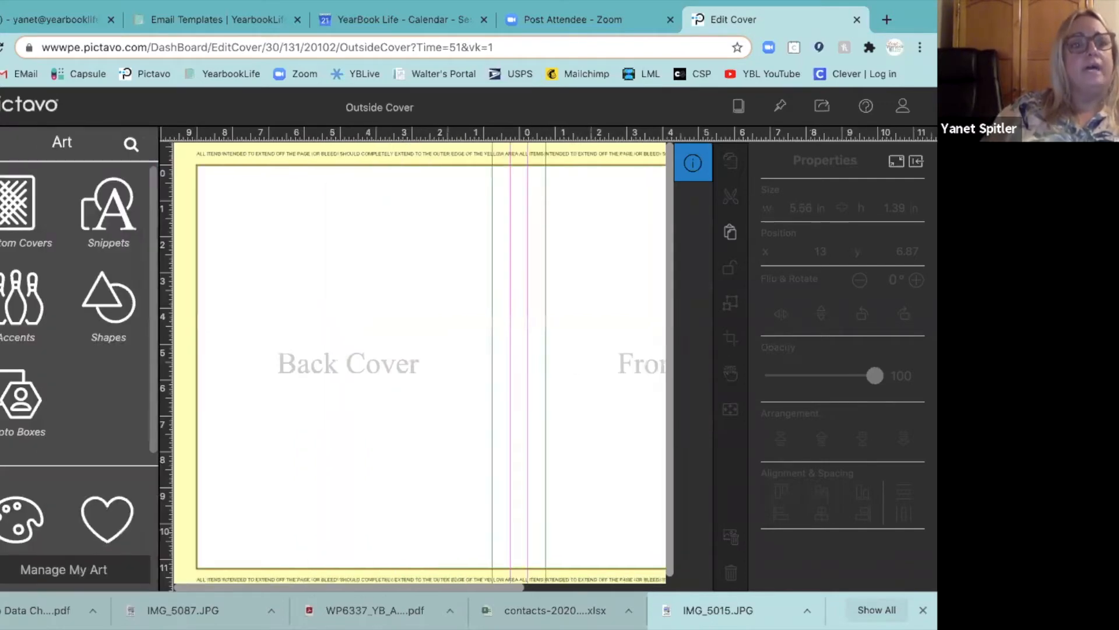
pyautogui.click(11, 408)
pyautogui.moveTo(12, 212); pyautogui.dragTo(608, 278)
pyautogui.hscroll(3, 610, 281)
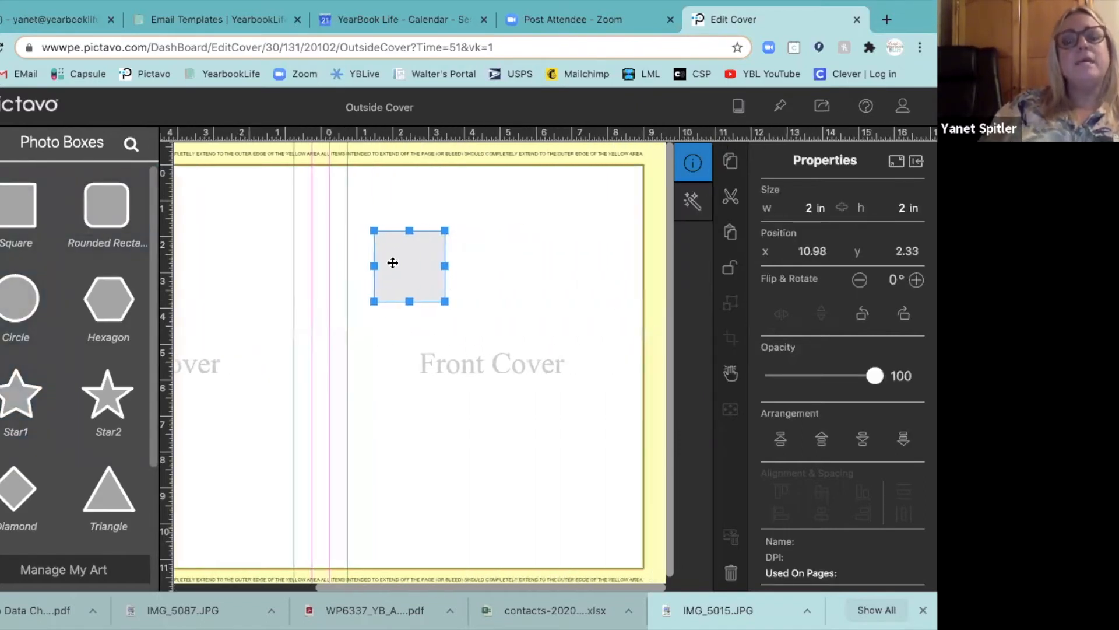
pyautogui.moveTo(407, 245); pyautogui.dragTo(388, 183)
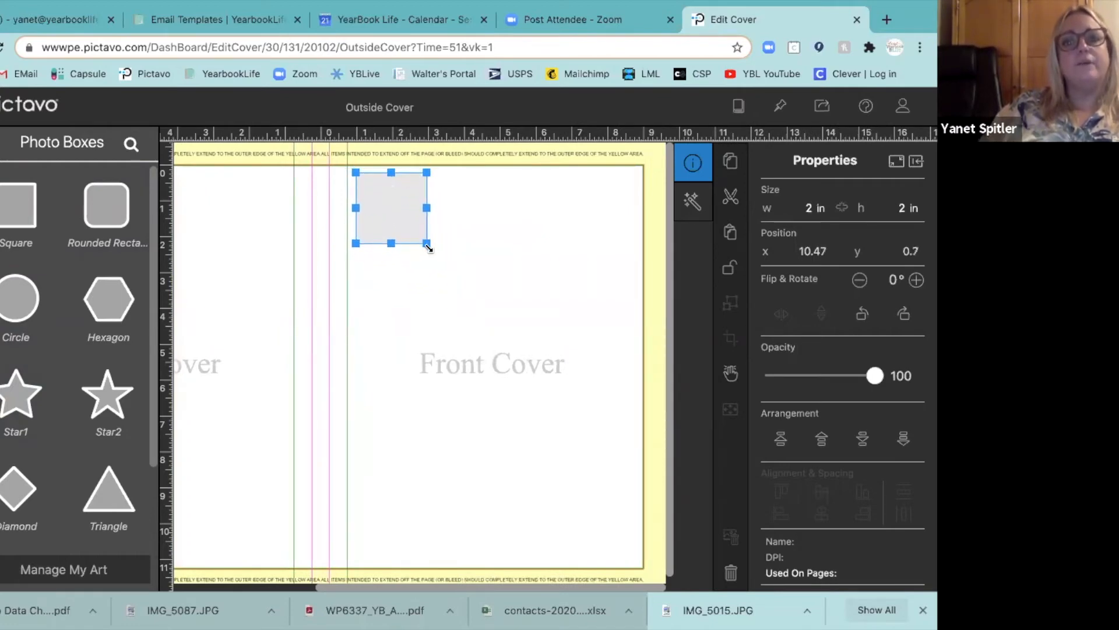
pyautogui.moveTo(428, 245); pyautogui.dragTo(632, 555)
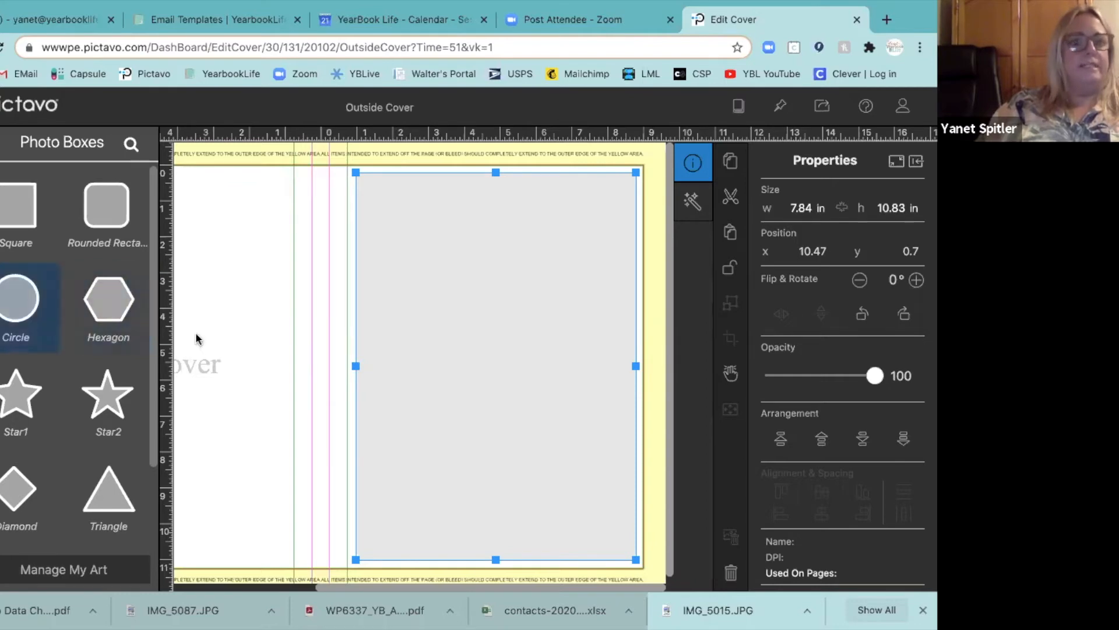
# Add four square photo boxes in a rough column on the back cover
pyautogui.moveTo(11, 205); pyautogui.dragTo(216, 257)
pyautogui.moveTo(18, 204); pyautogui.dragTo(168, 337)
pyautogui.moveTo(18, 204); pyautogui.dragTo(228, 429)
pyautogui.moveTo(12, 205); pyautogui.dragTo(229, 511)
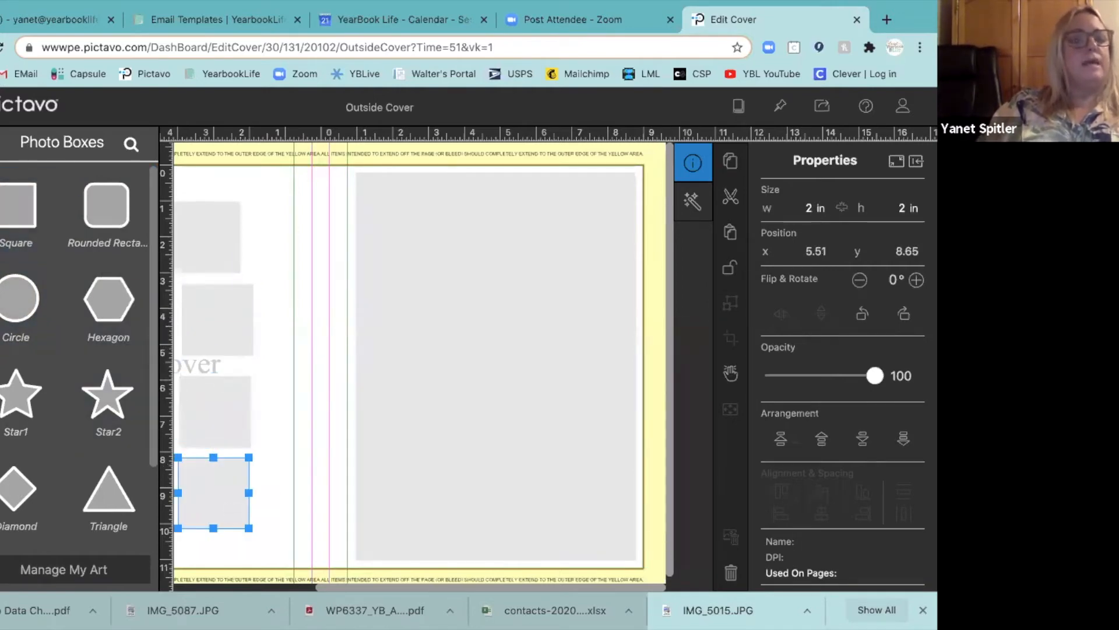
# Spread the four small photo boxes out to the four corners of the back cover
pyautogui.click(2, 142)
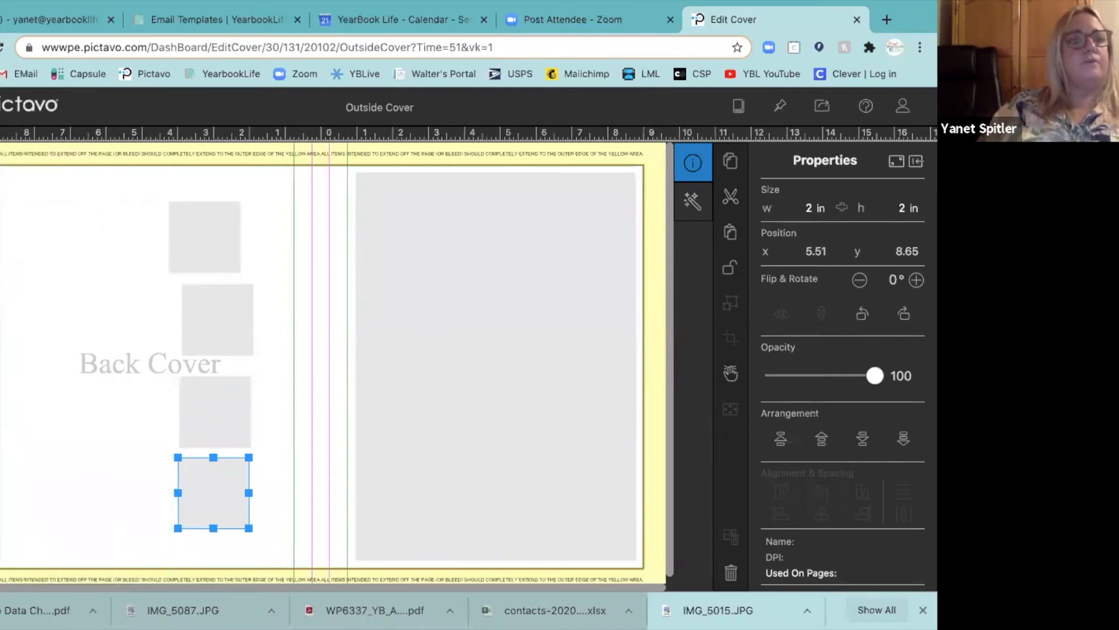
pyautogui.moveTo(186, 254); pyautogui.dragTo(45, 240)
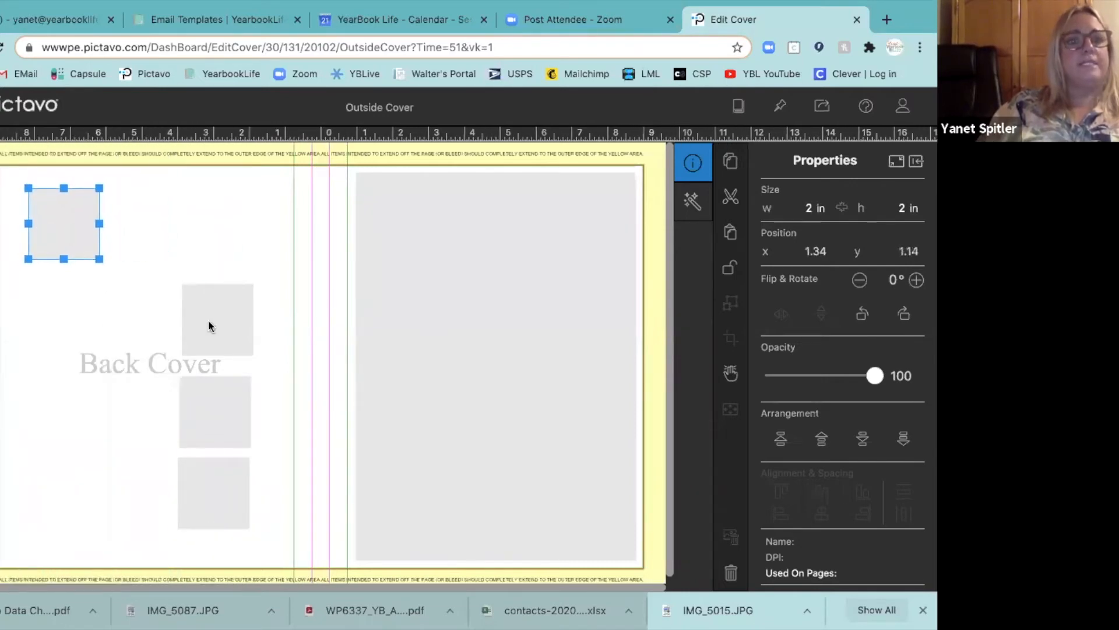
pyautogui.moveTo(208, 316); pyautogui.dragTo(228, 230)
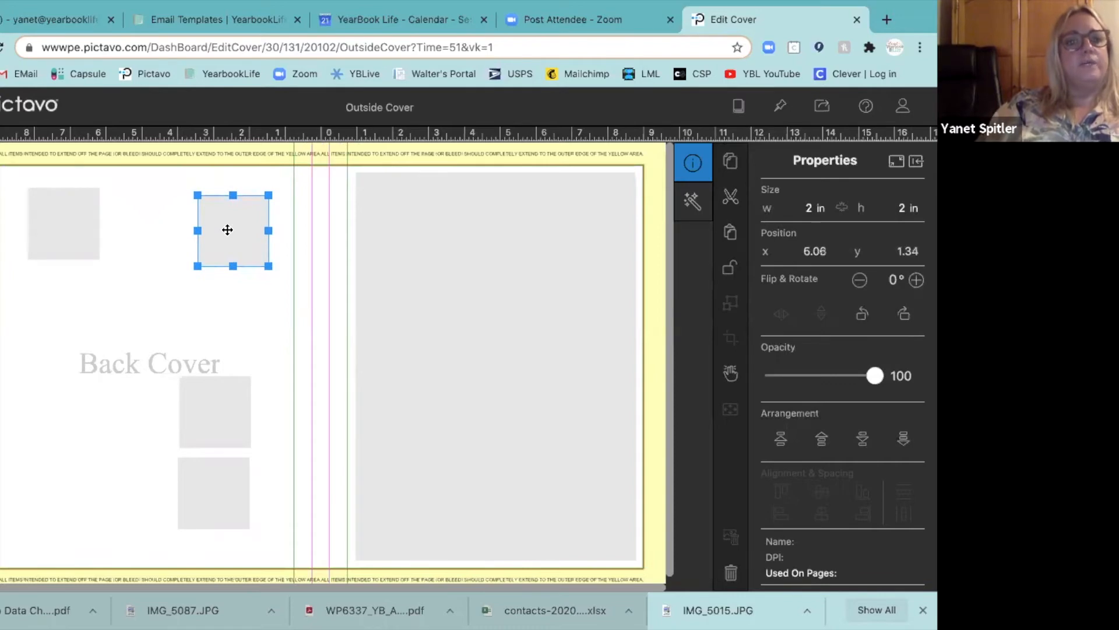
pyautogui.moveTo(200, 425); pyautogui.dragTo(49, 503)
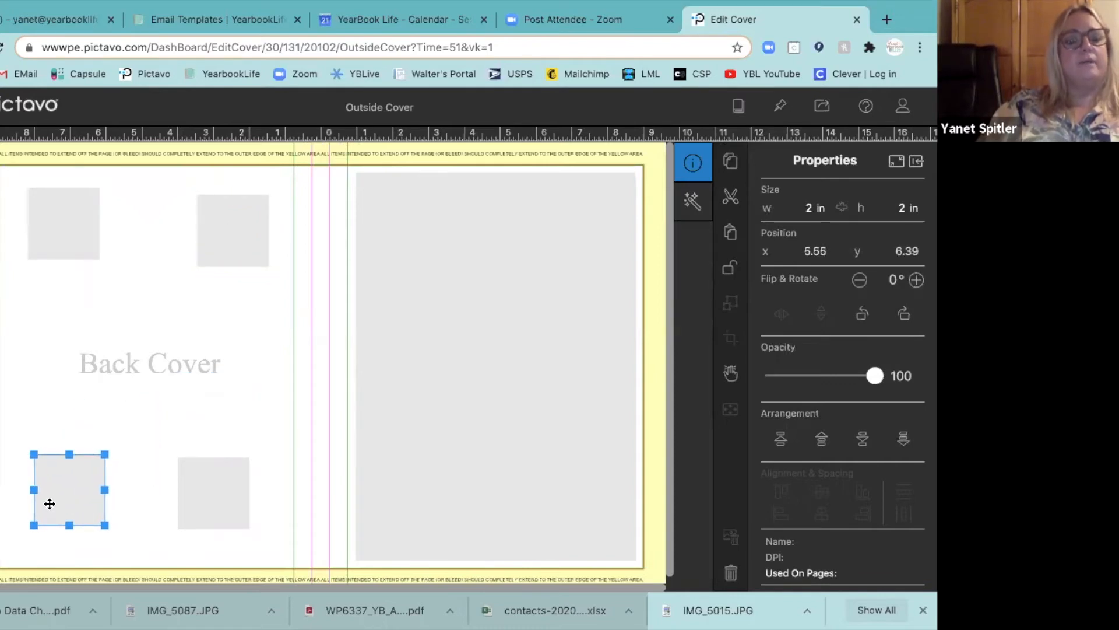
pyautogui.click(237, 497)
pyautogui.moveTo(229, 495); pyautogui.dragTo(244, 494)
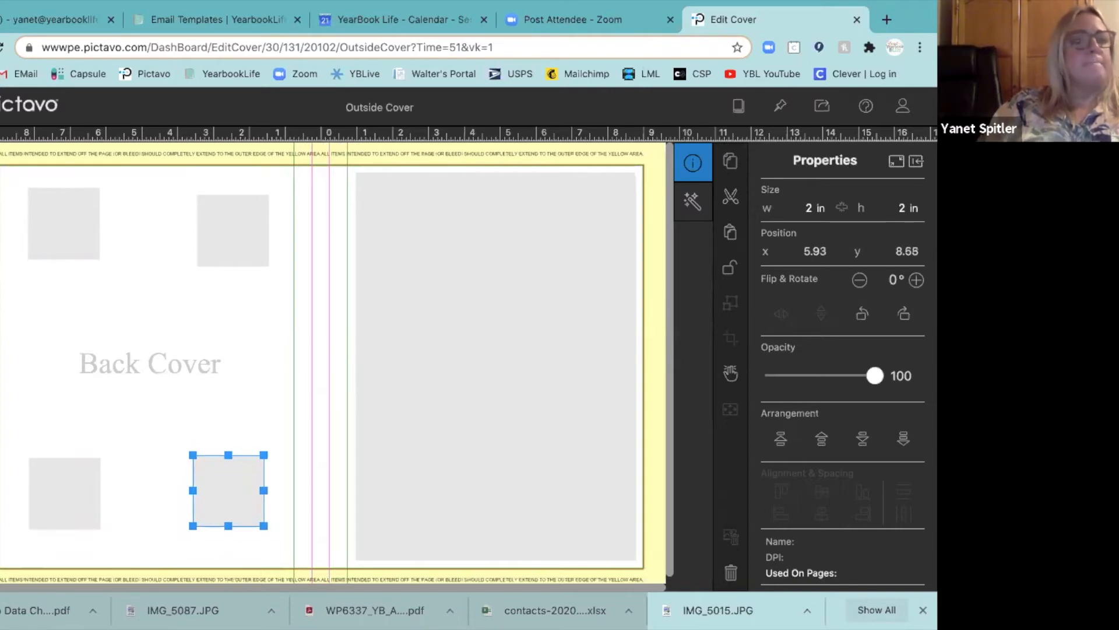
# Open the Cover album in the candid photos
pyautogui.click(1, 234)
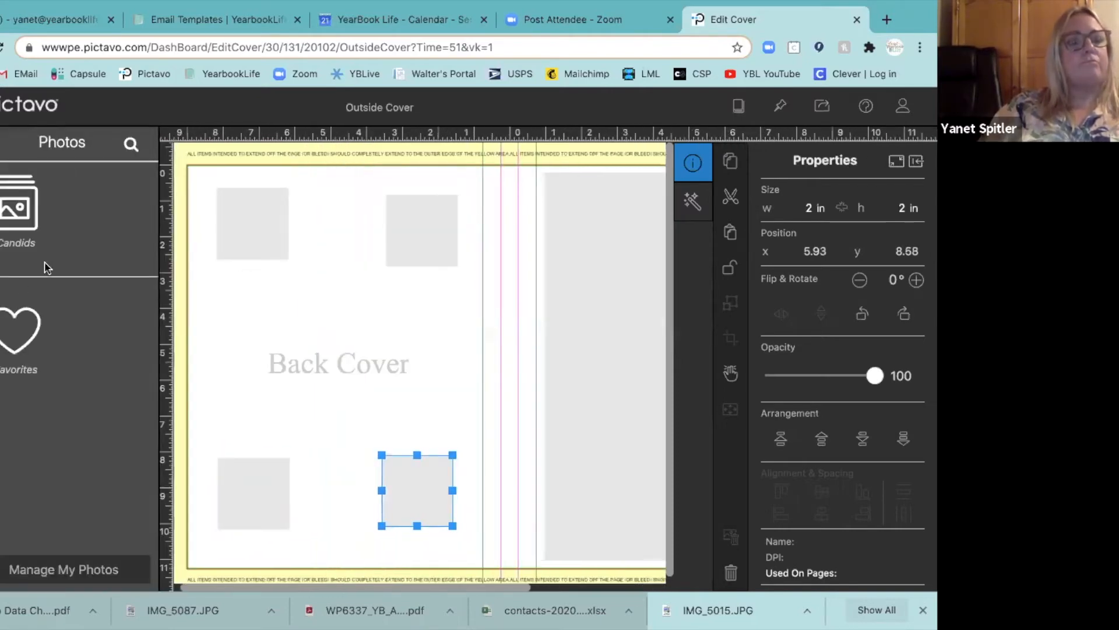
pyautogui.click(13, 219)
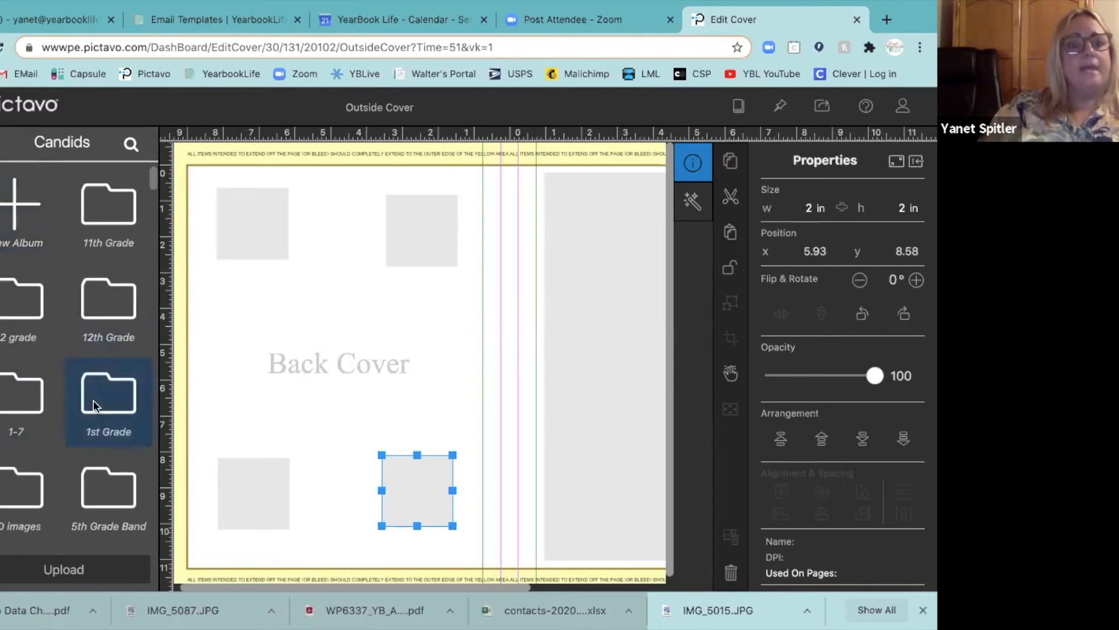
pyautogui.scroll(-5, 98, 402)
pyautogui.scroll(-5, 95, 404)
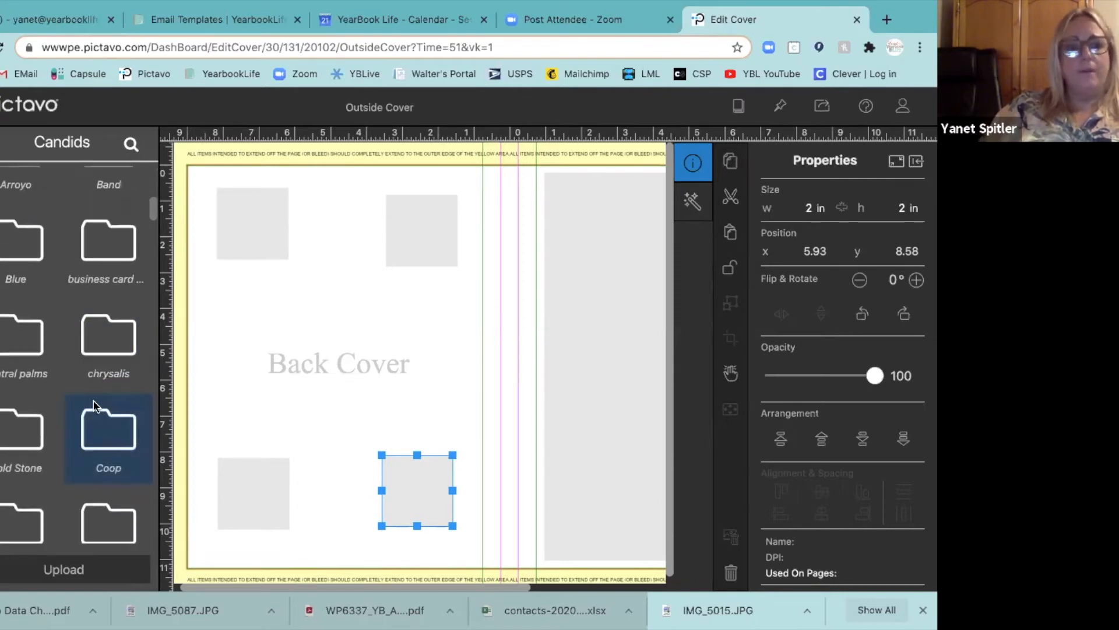
pyautogui.scroll(-1, 95, 405)
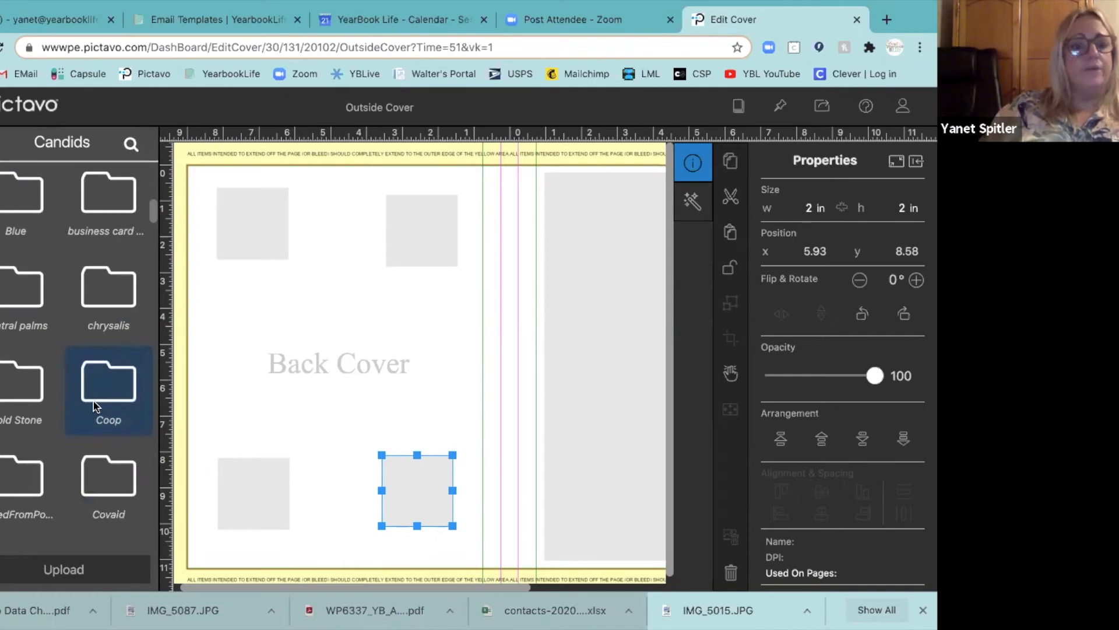
pyautogui.scroll(-4, 95, 405)
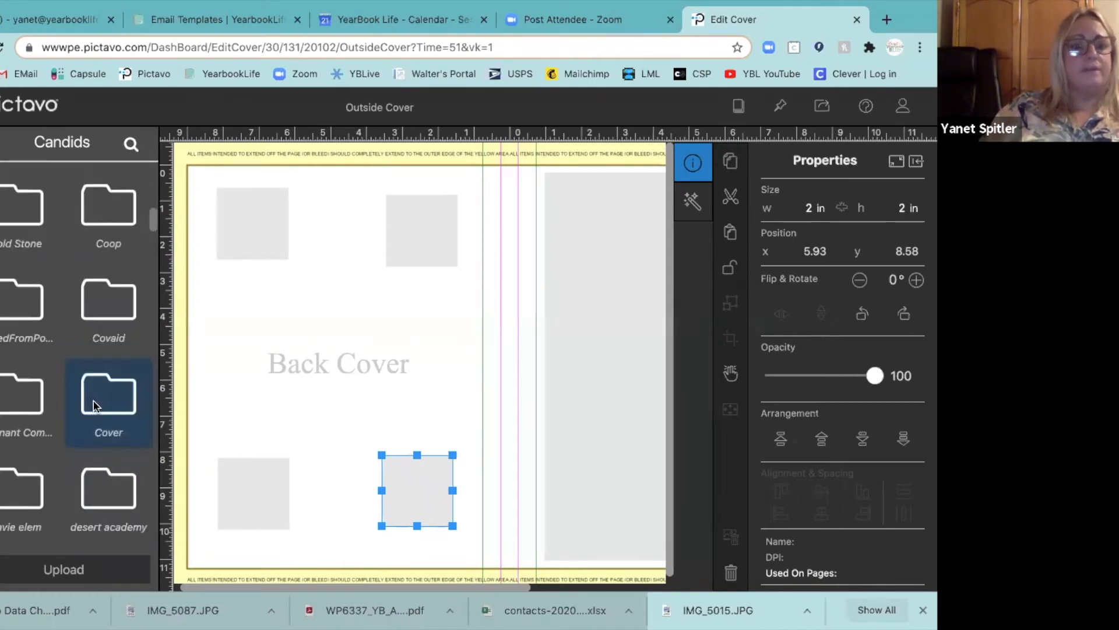
pyautogui.click(102, 400)
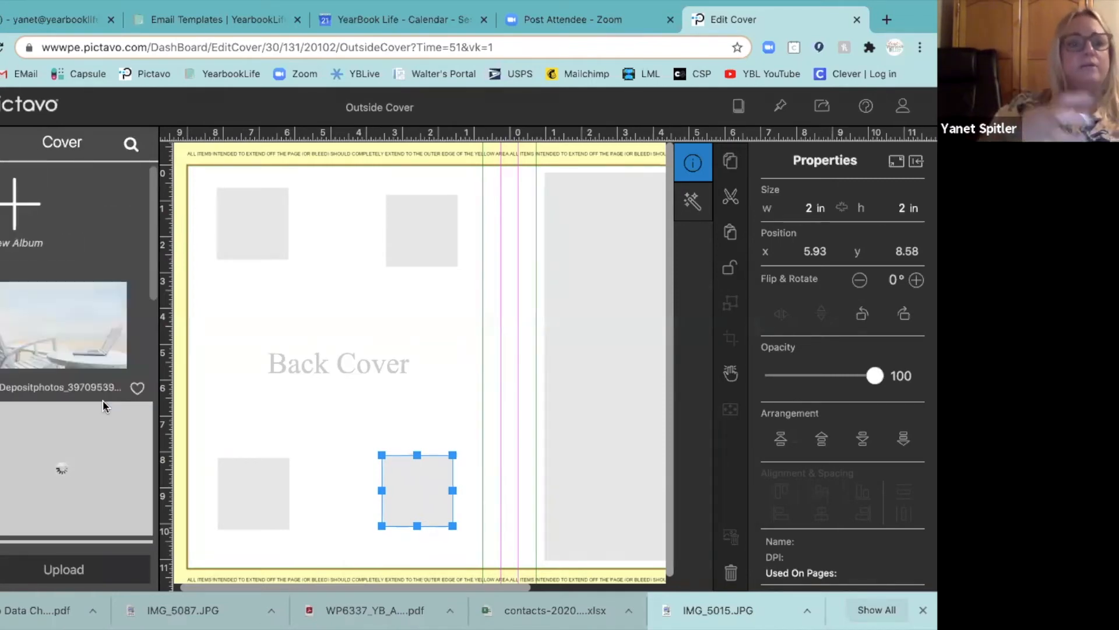
# Fill the front cover's photo box with the black bird drawing and the back cover's upper-left box with the blue drawing
pyautogui.scroll(-10, 103, 402)
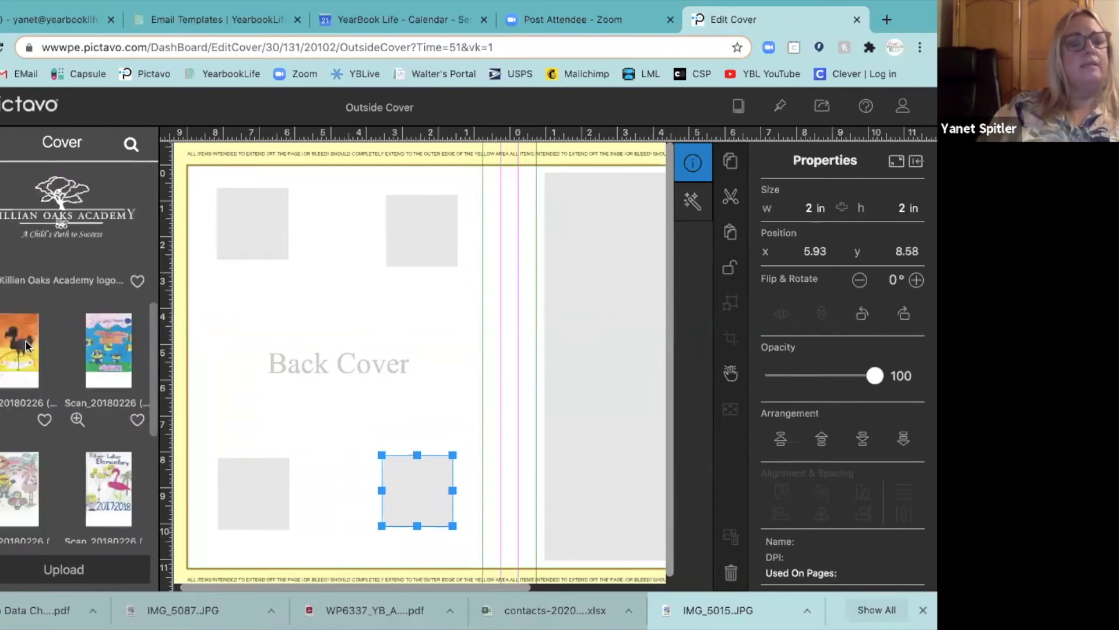
pyautogui.moveTo(11, 350); pyautogui.dragTo(595, 243)
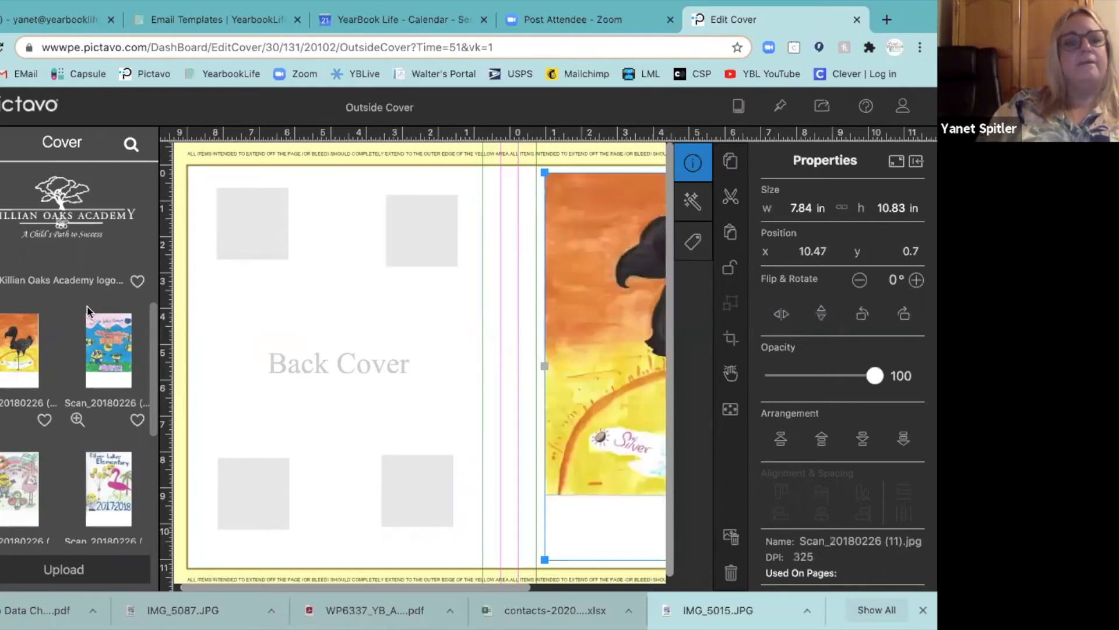
pyautogui.moveTo(116, 342); pyautogui.dragTo(256, 233)
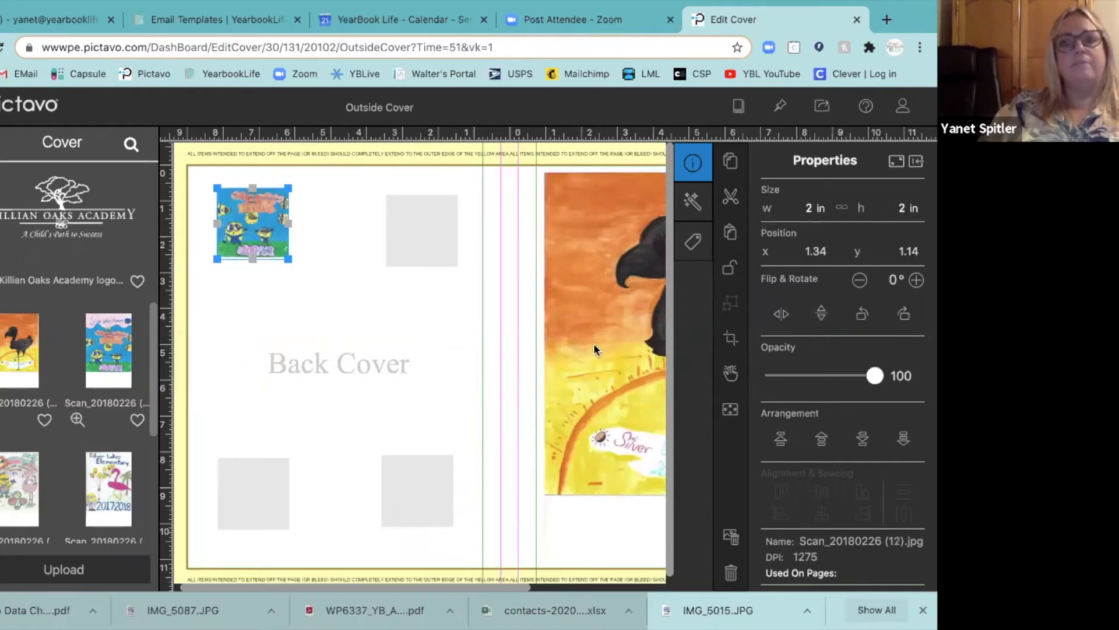
# Start cropping the front cover's bird drawing and shift the image down within its frame to y -0.06
pyautogui.hscroll(5, 596, 345)
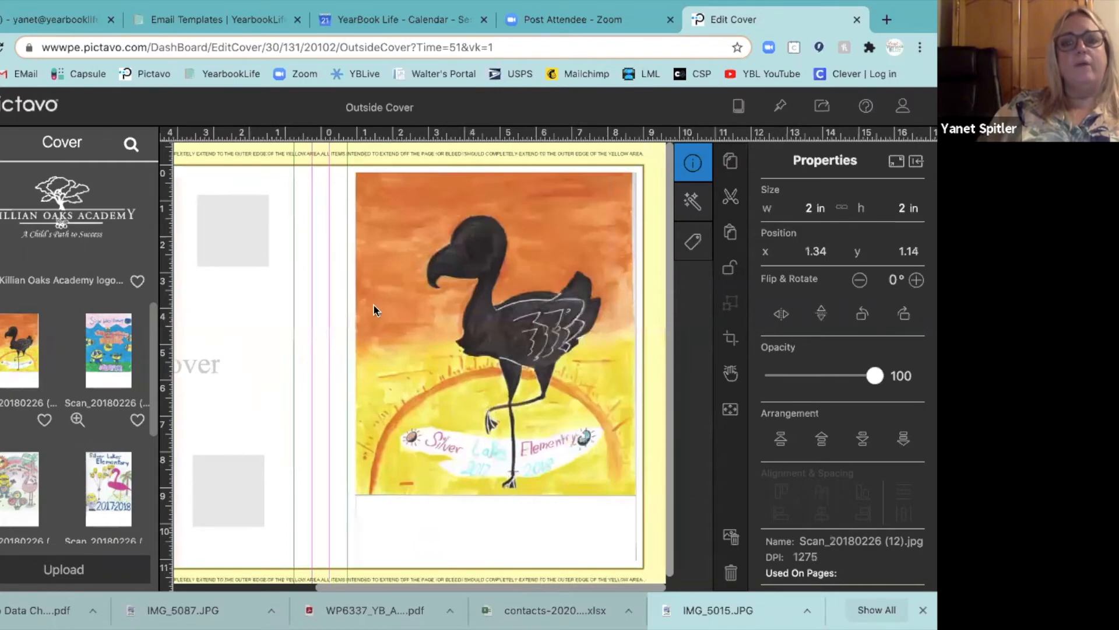
pyautogui.click(373, 305)
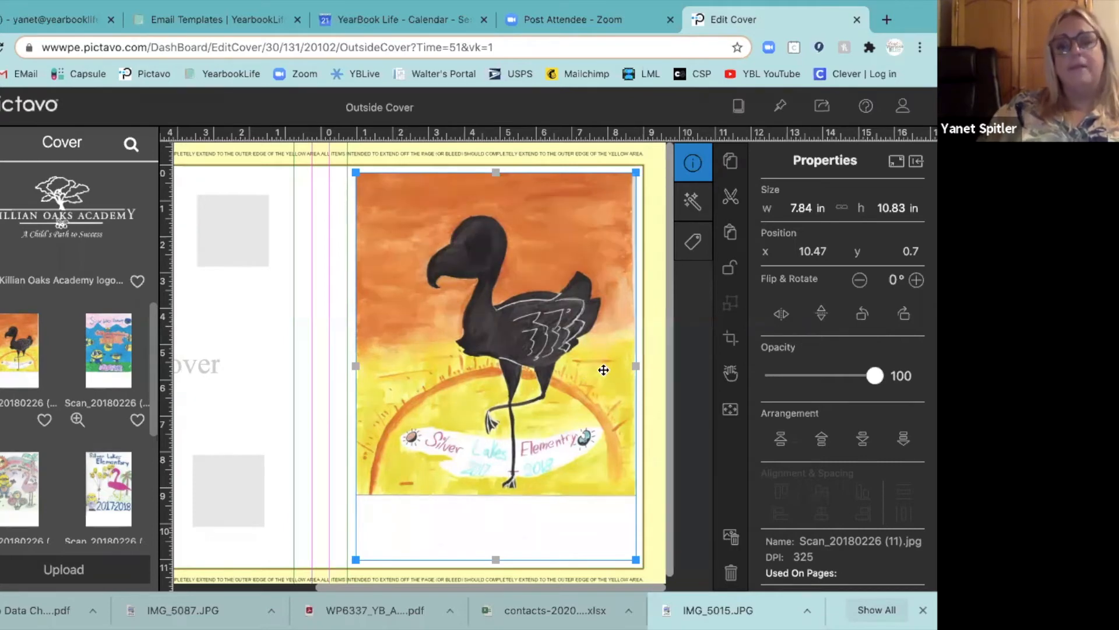
pyautogui.click(731, 341)
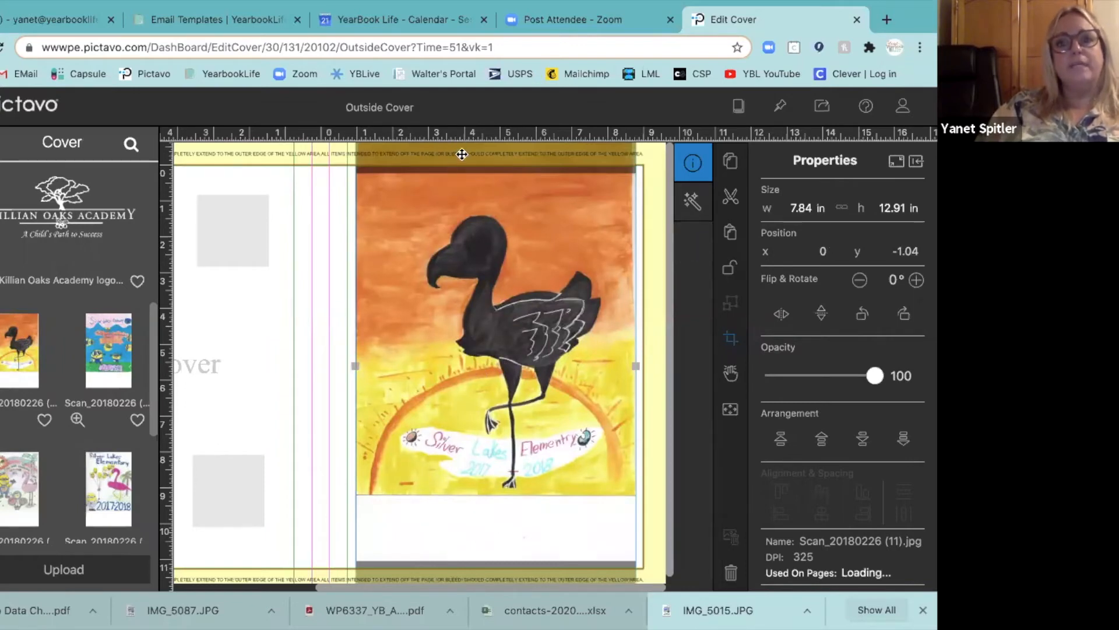
pyautogui.moveTo(461, 157); pyautogui.dragTo(460, 187)
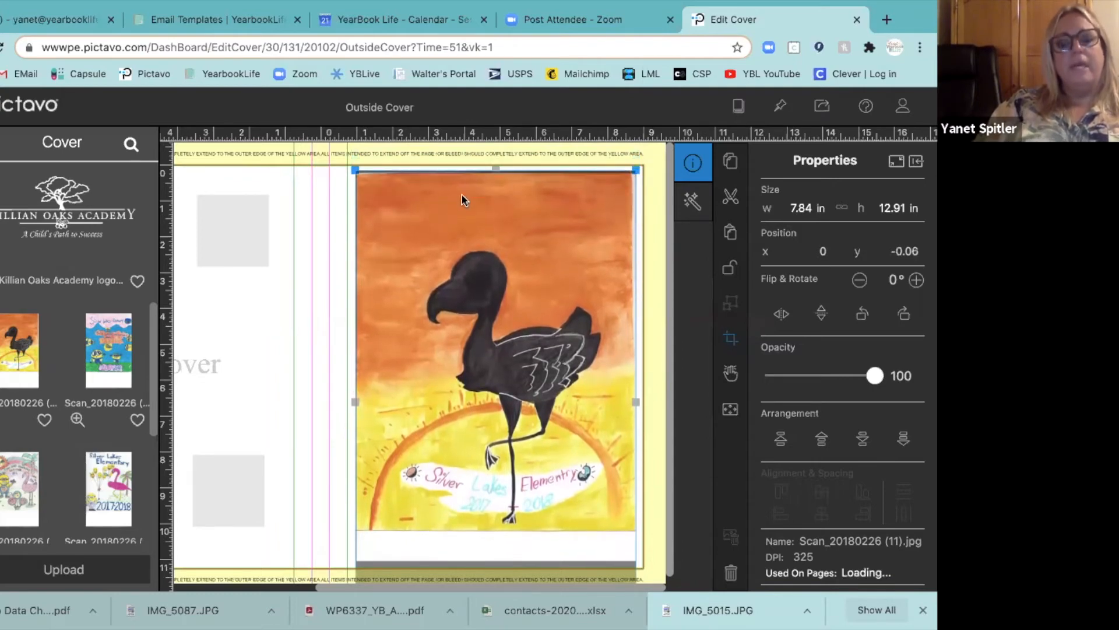
# Shorten the bird drawing's crop frame from the bottom to 9.97 in high, cutting off the white strip
pyautogui.click(512, 382)
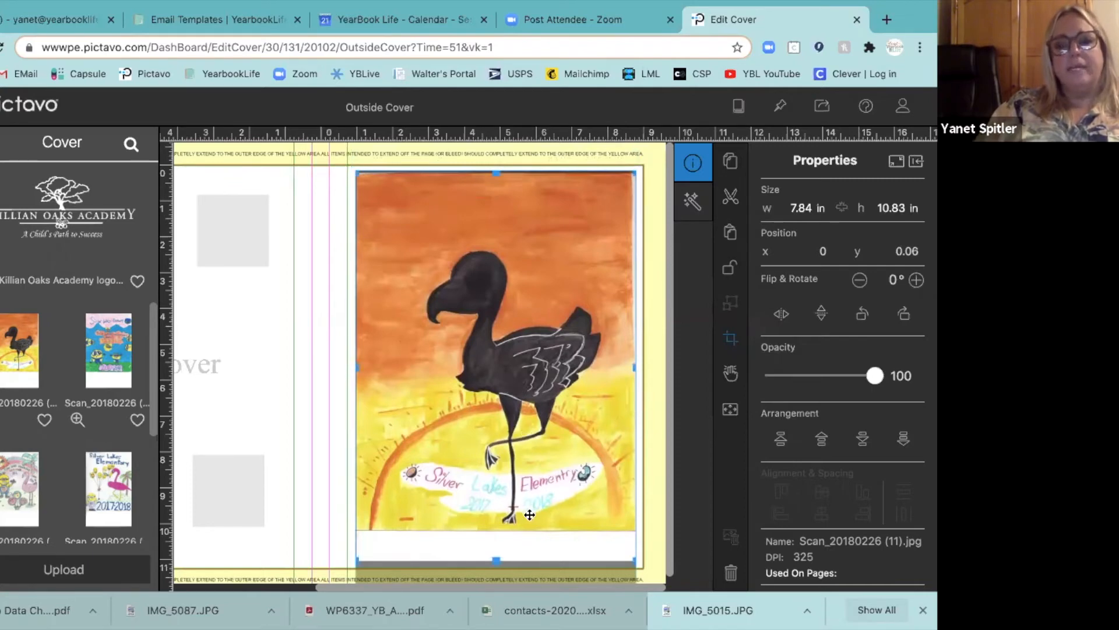
pyautogui.moveTo(498, 560); pyautogui.dragTo(499, 541)
pyautogui.moveTo(499, 537); pyautogui.dragTo(499, 529)
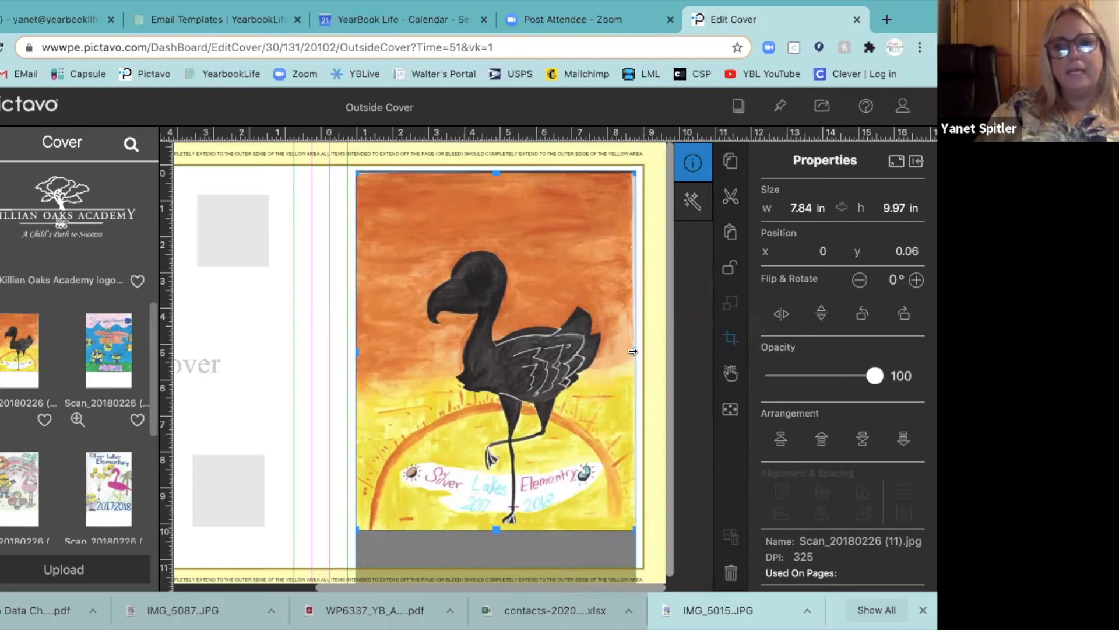
# Enlarge the bird drawing inside its crop frame to about 8.01 by 13.2 in and finish cropping
pyautogui.click(384, 559)
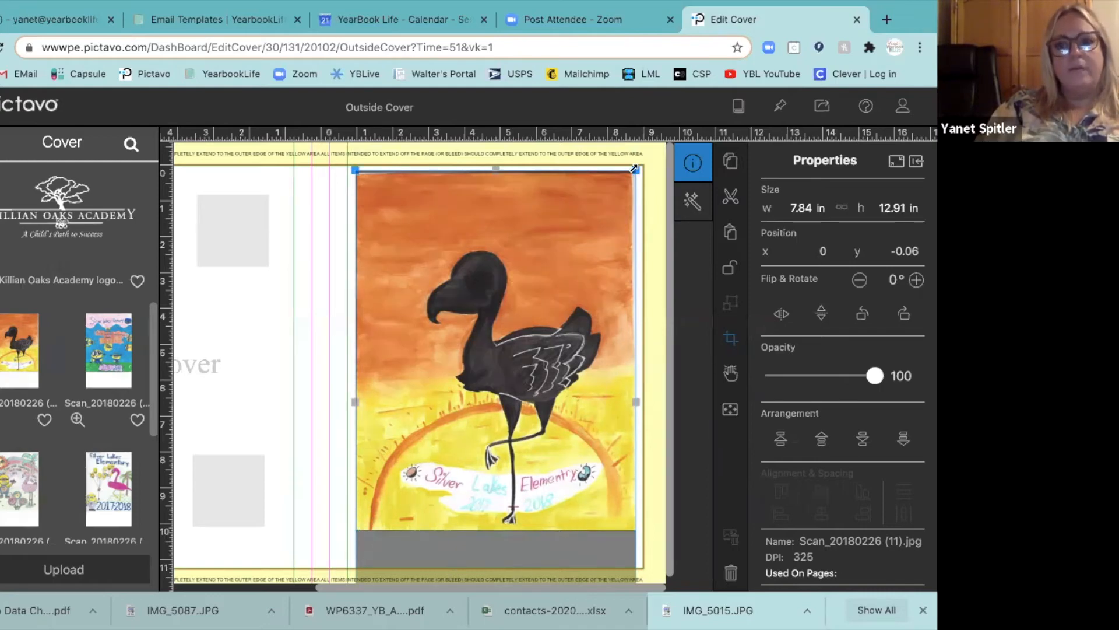
pyautogui.moveTo(634, 169); pyautogui.dragTo(644, 158)
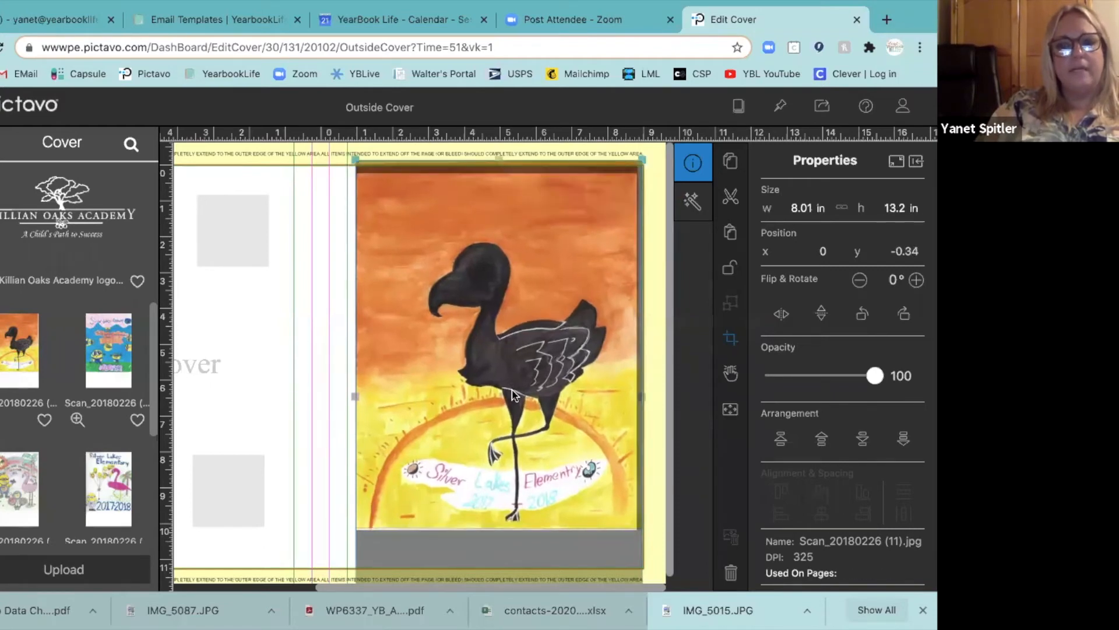
pyautogui.hotkey('ctrl', 'z')
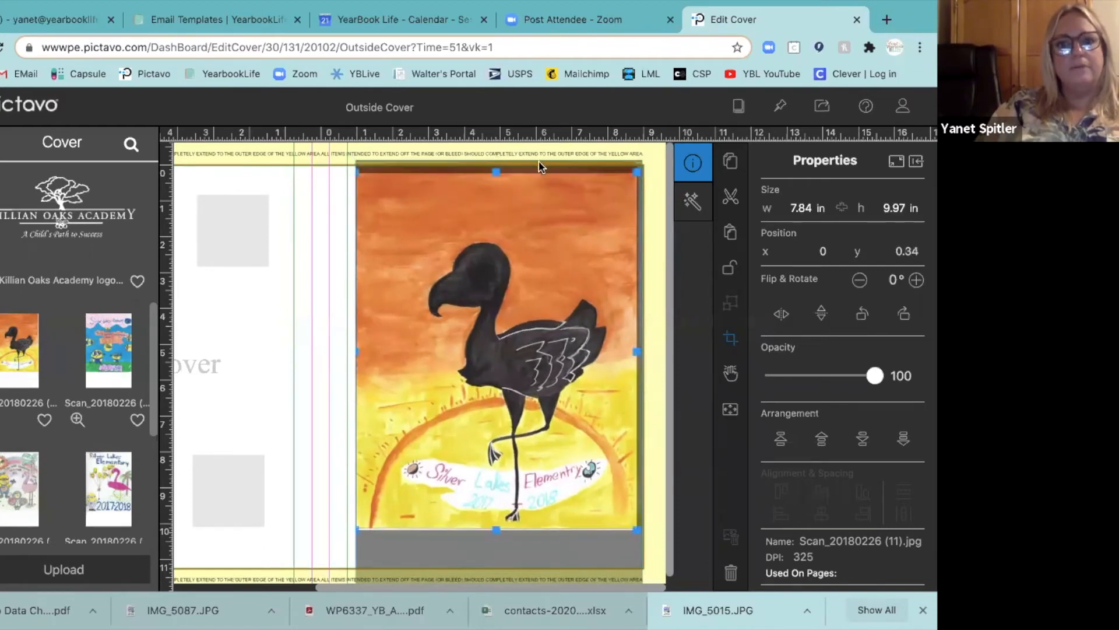
pyautogui.hotkey('ctrl', 'y')
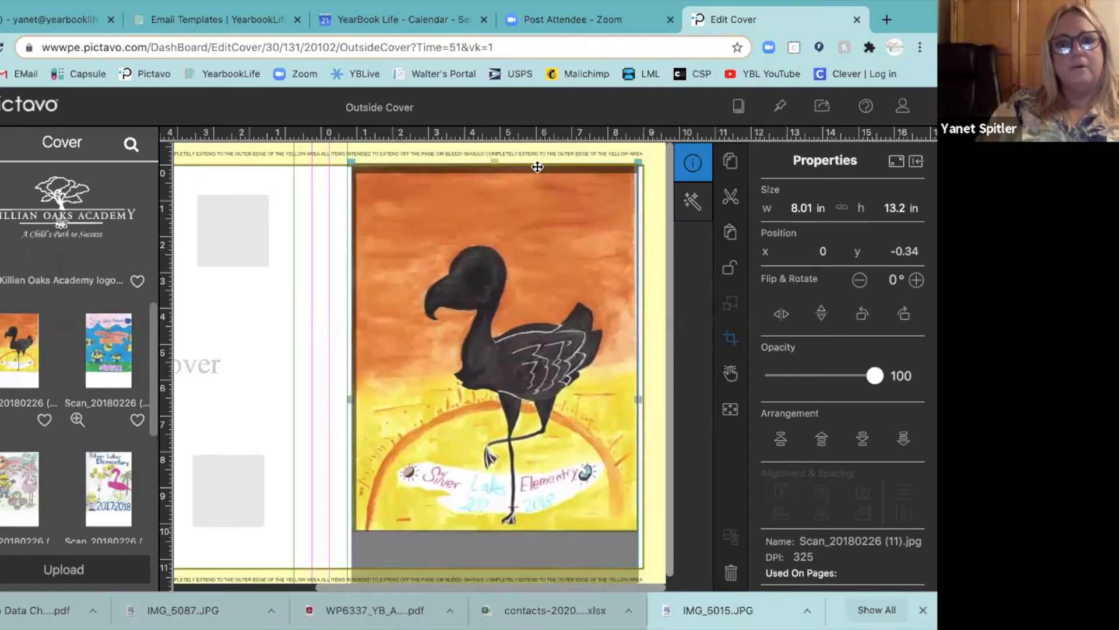
pyautogui.click(338, 217)
pyautogui.click(561, 391)
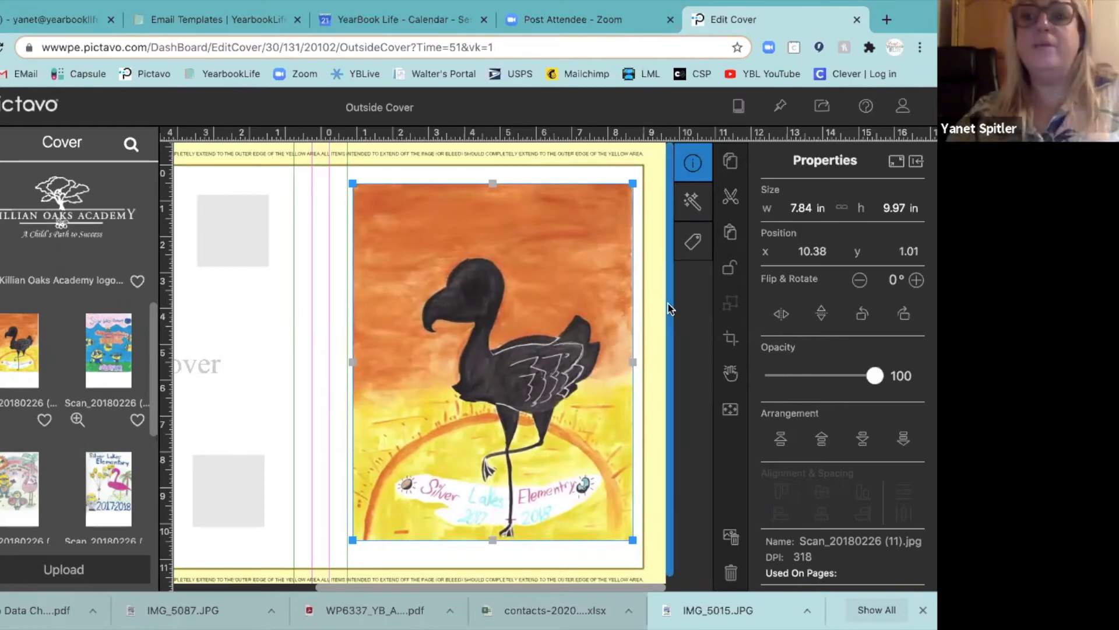
# Add a border to the front cover's bird drawing and color it orange (R=241 G=95 B=36)
pyautogui.click(696, 204)
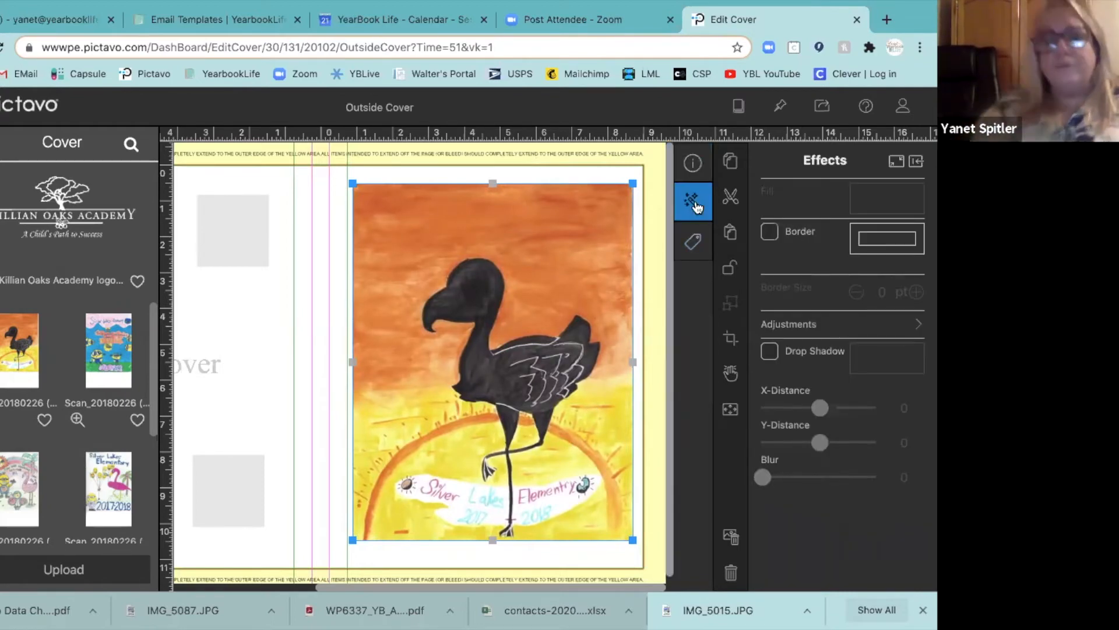
pyautogui.click(770, 234)
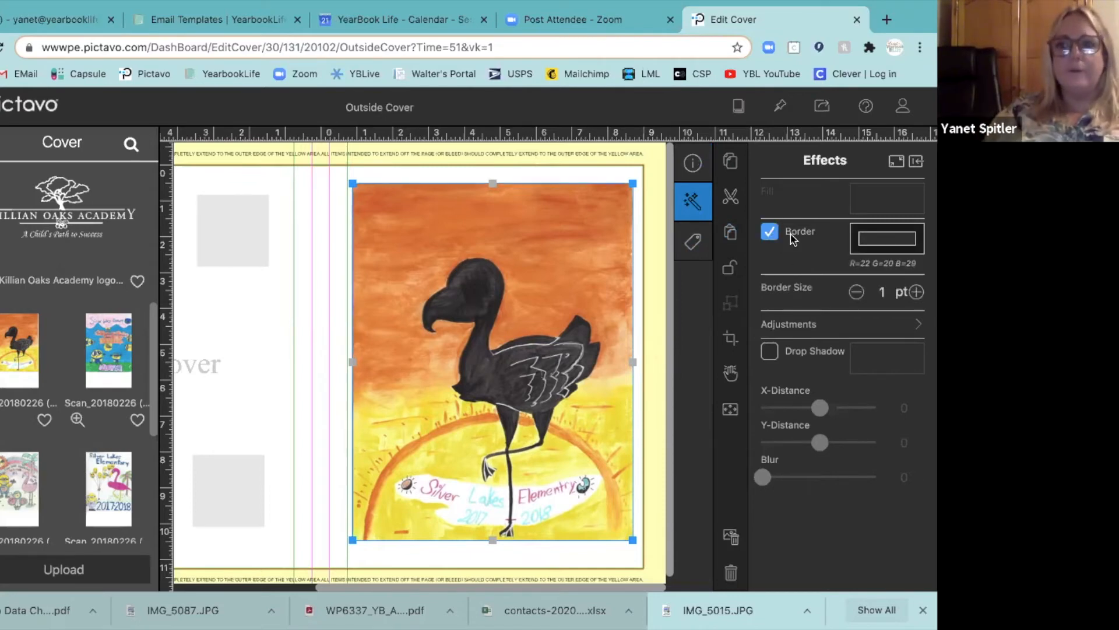
pyautogui.click(871, 259)
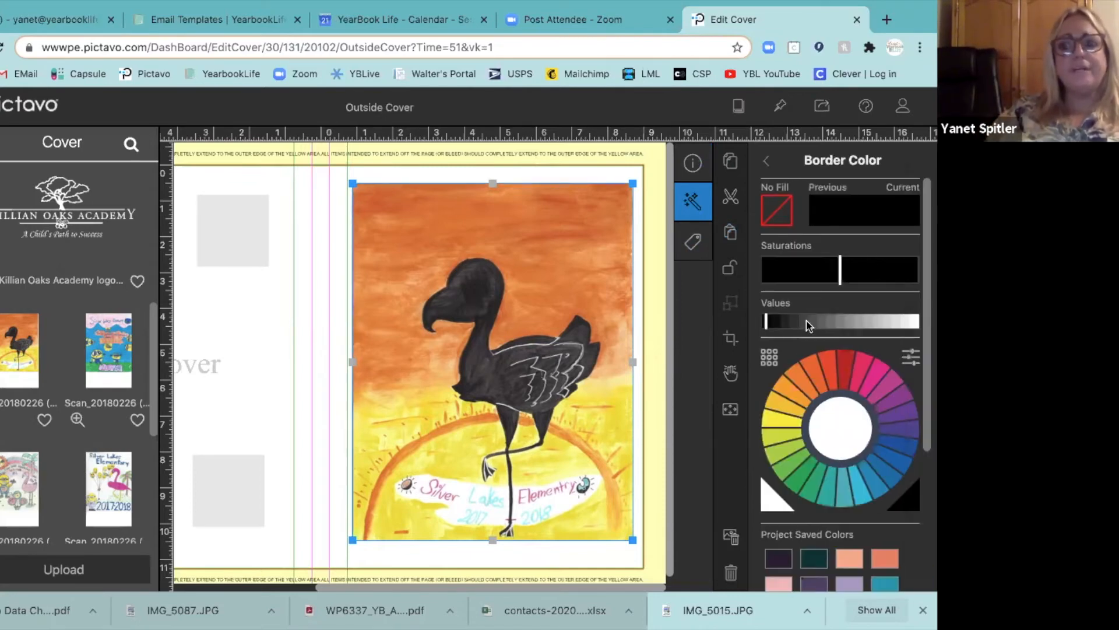
pyautogui.click(774, 324)
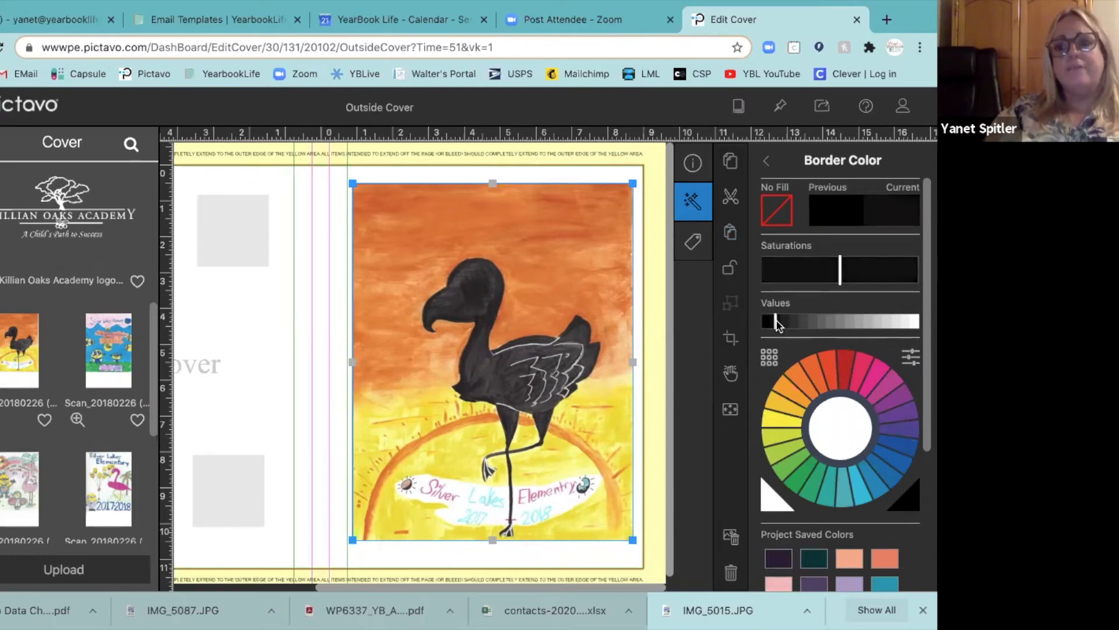
pyautogui.click(812, 372)
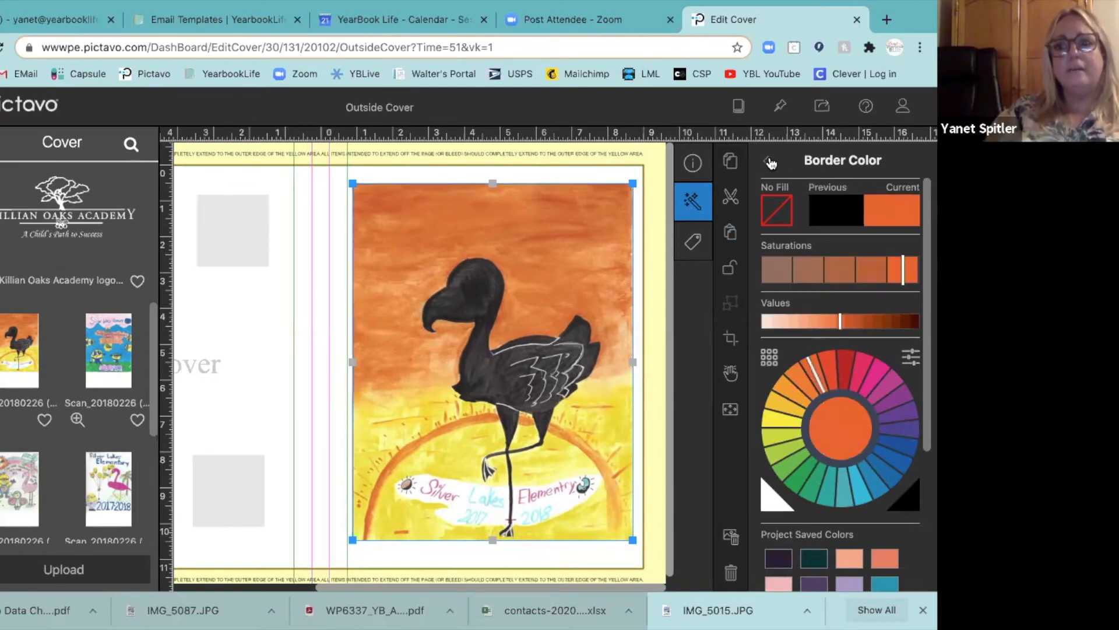
pyautogui.click(770, 161)
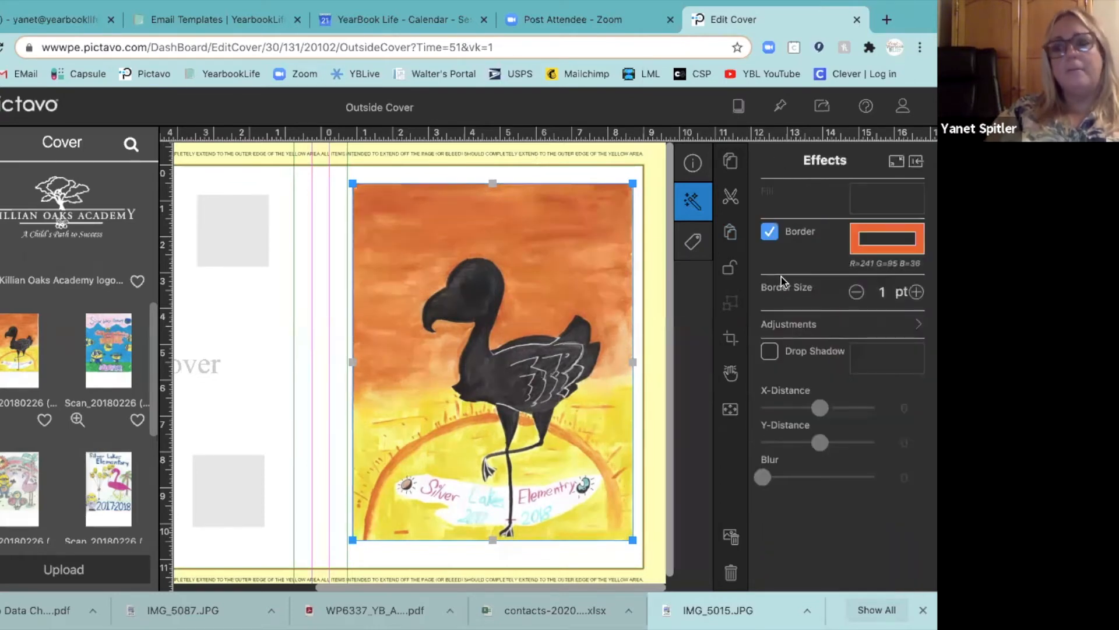
# Thicken the bird drawing's border to 12 pt, add a drop shadow, and return to the drawing's properties
pyautogui.click(917, 292)
pyautogui.click(917, 292)
pyautogui.click(918, 292)
pyautogui.click(917, 292)
pyautogui.click(917, 292)
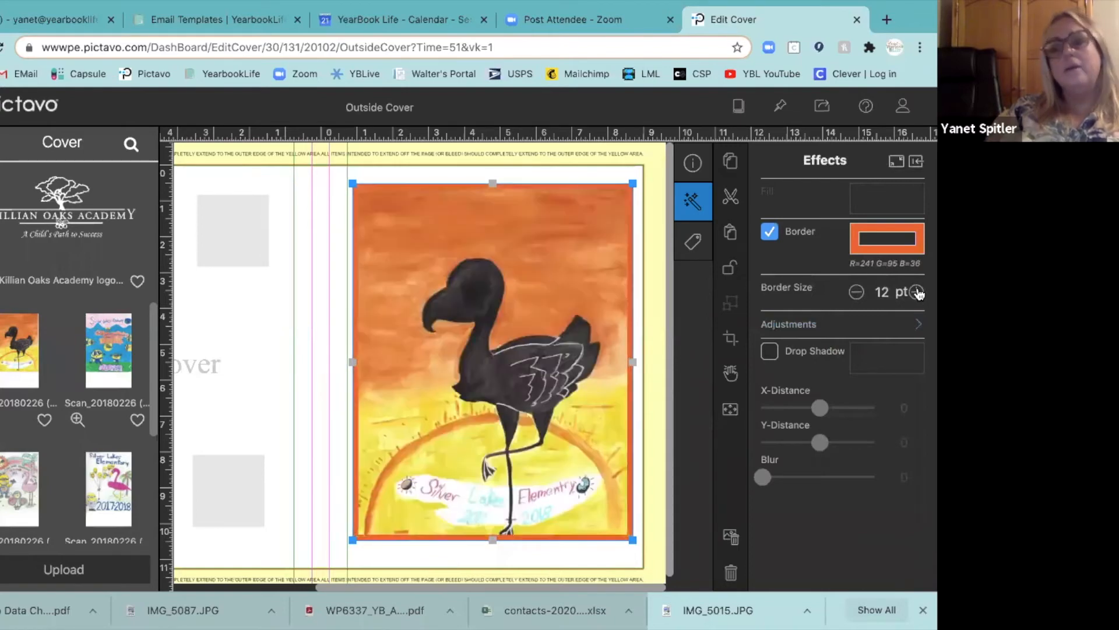
pyautogui.click(771, 351)
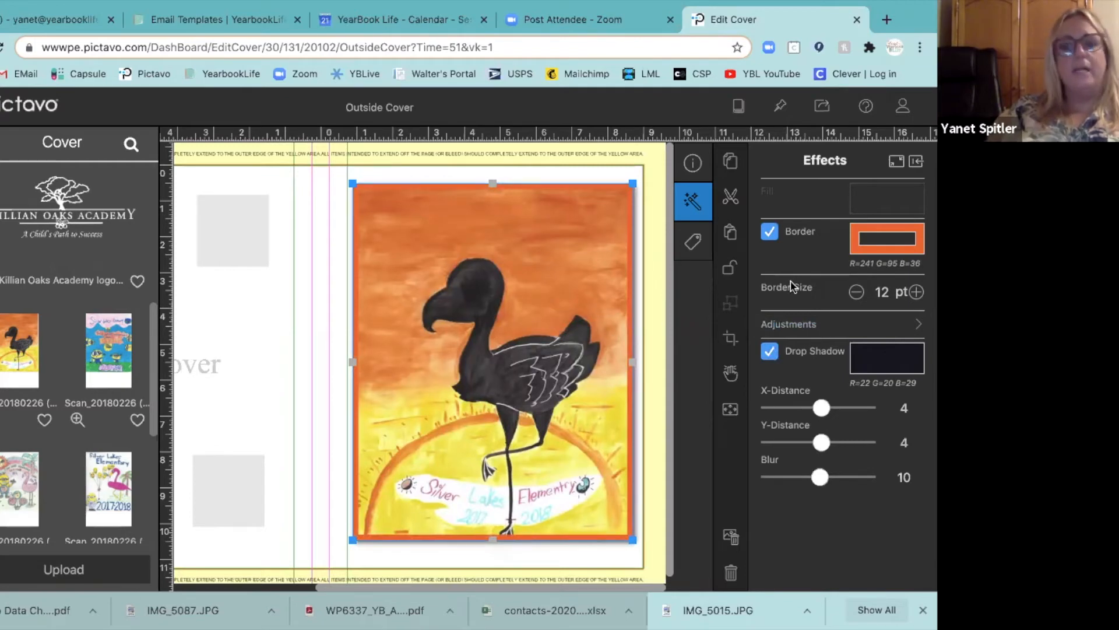
pyautogui.click(693, 240)
pyautogui.click(693, 166)
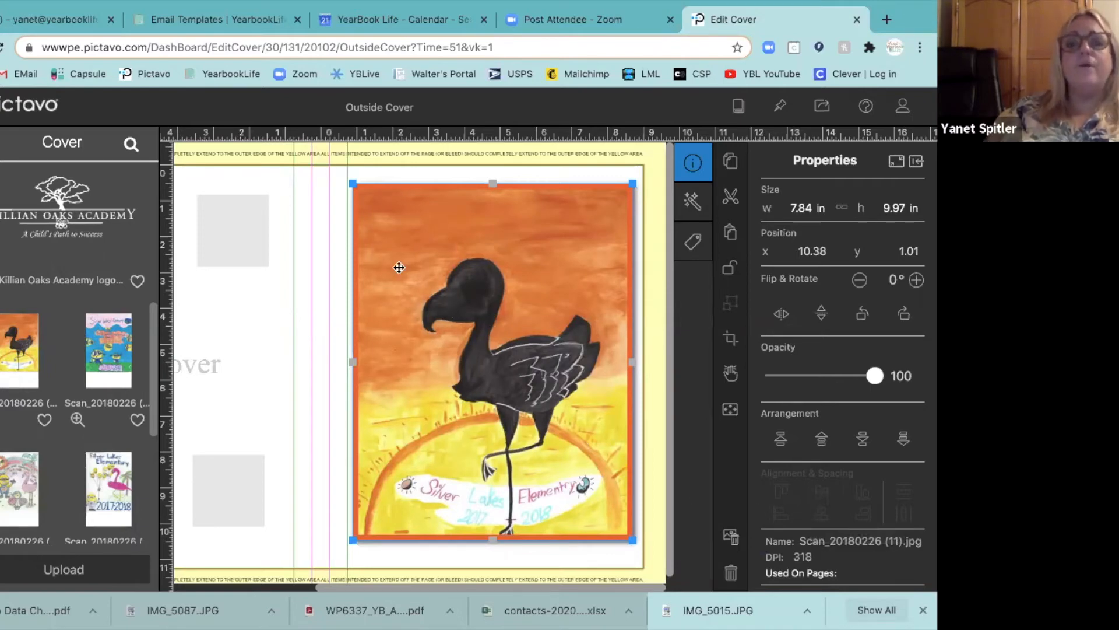
# Enlarge the bird drawing to about 12.88 by 16.38 in, then read and dismiss its low-resolution warning
pyautogui.moveTo(352, 181); pyautogui.dragTo(303, 148)
pyautogui.moveTo(470, 253); pyautogui.dragTo(472, 280)
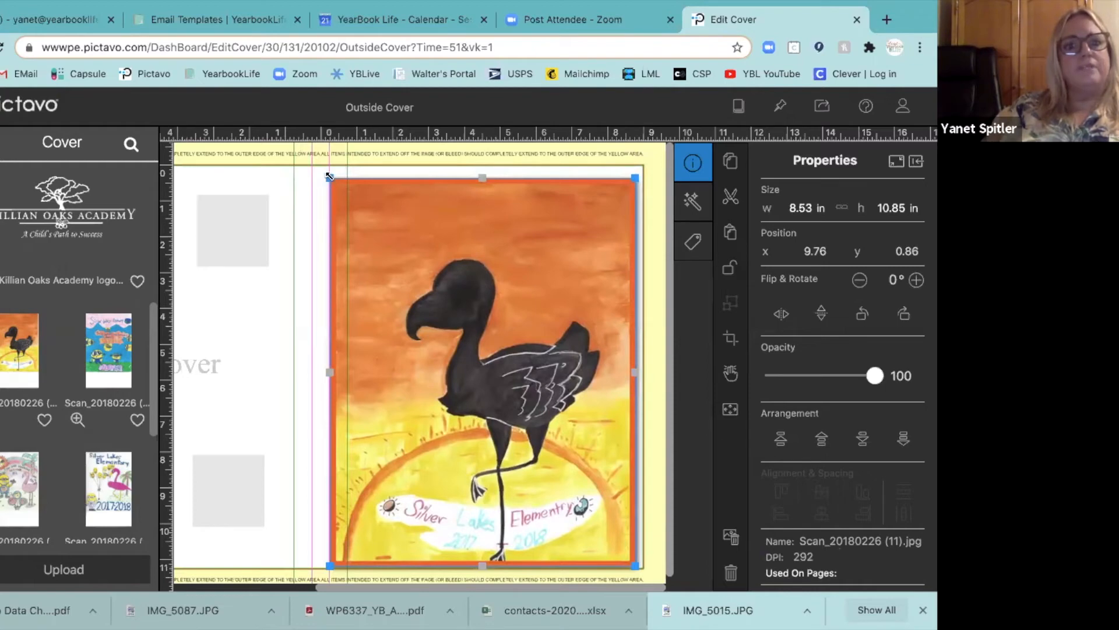
pyautogui.moveTo(330, 176); pyautogui.dragTo(267, 130)
pyautogui.moveTo(423, 253); pyautogui.dragTo(511, 412)
pyautogui.moveTo(375, 316); pyautogui.dragTo(244, 167)
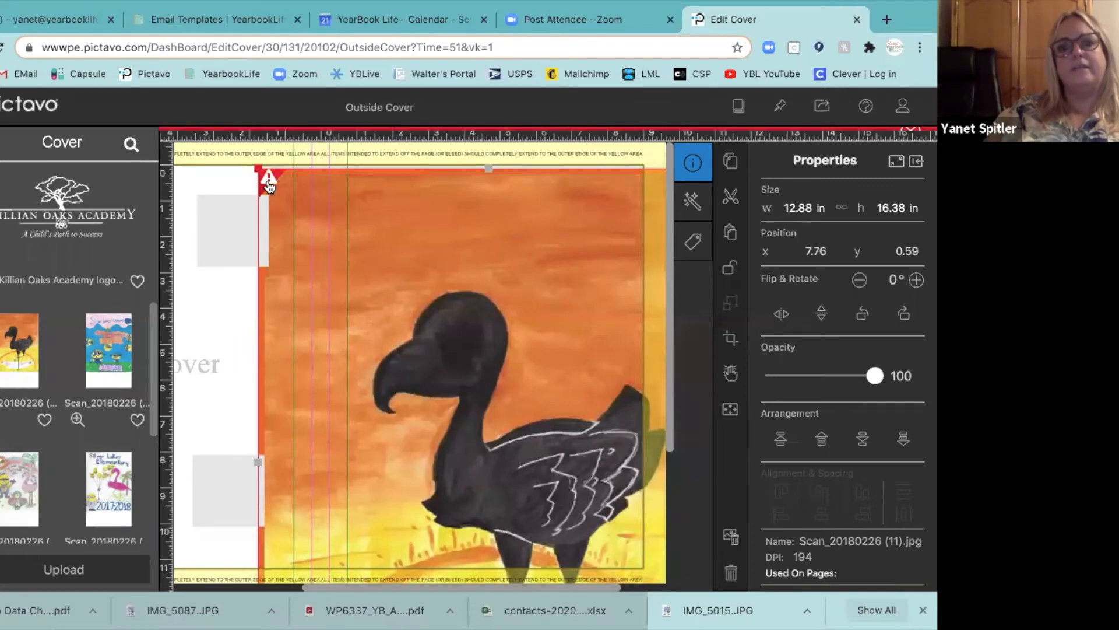
pyautogui.click(268, 179)
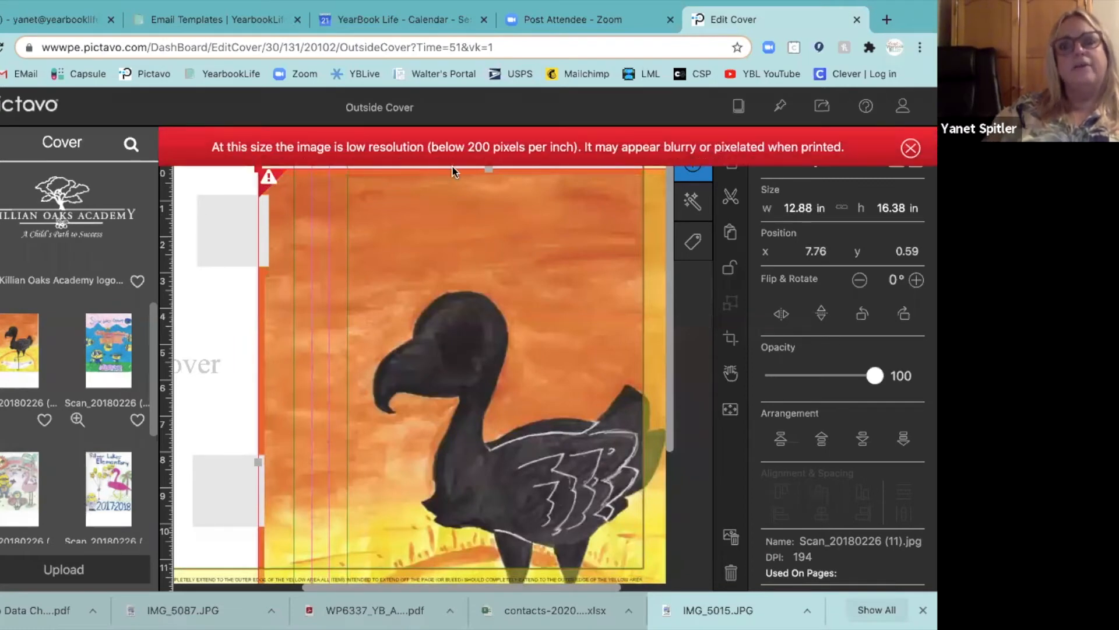
pyautogui.click(913, 149)
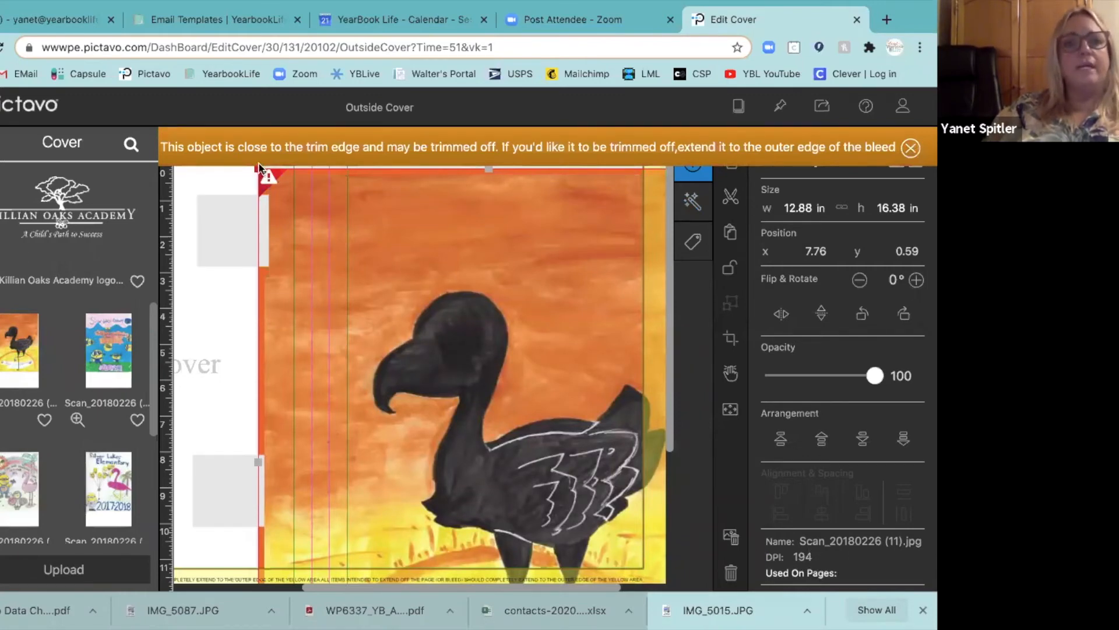
# Shrink the bird drawing to about 8.64 by 10.99 in and place it on the front cover at x 9.91, y 0.51
pyautogui.moveTo(255, 166); pyautogui.dragTo(372, 247)
pyautogui.moveTo(519, 376); pyautogui.dragTo(463, 253)
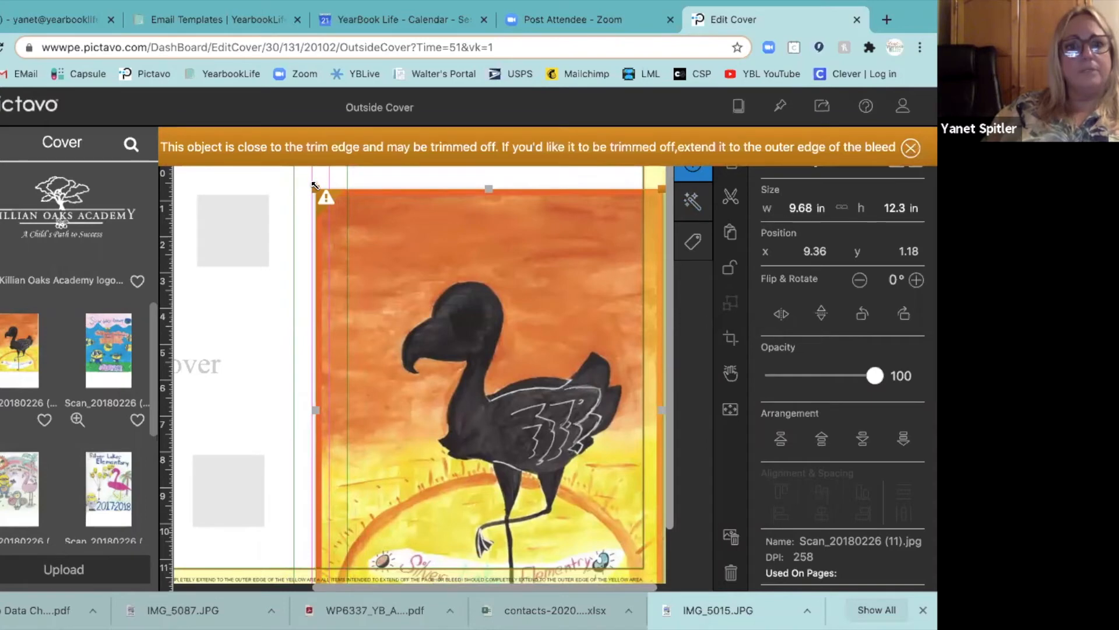
pyautogui.moveTo(317, 188); pyautogui.dragTo(340, 203)
pyautogui.moveTo(448, 280); pyautogui.dragTo(437, 237)
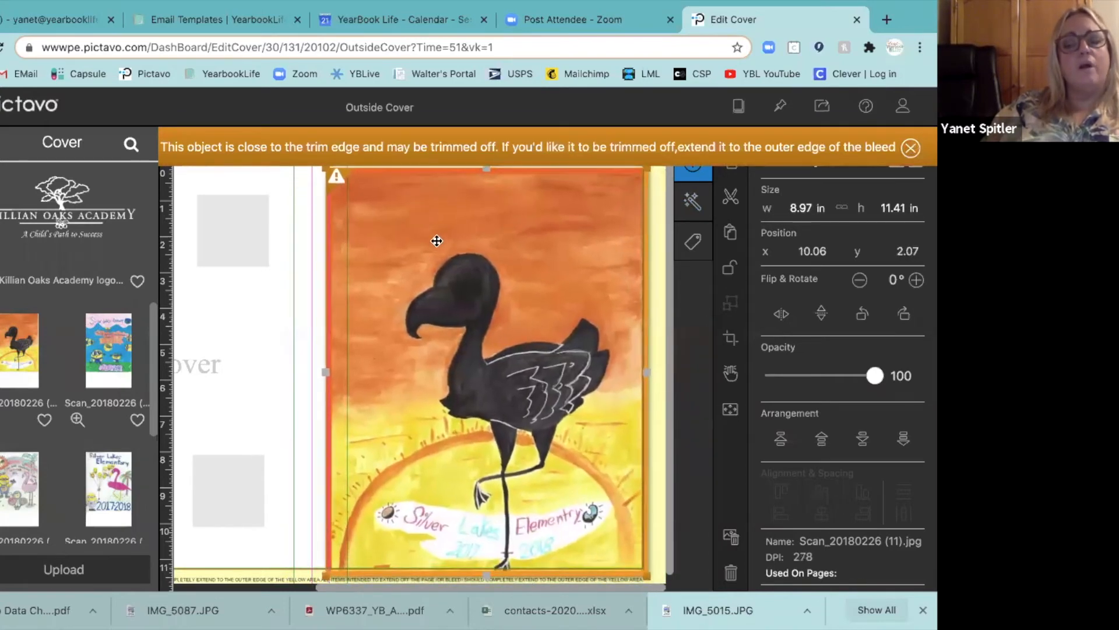
pyautogui.moveTo(481, 315); pyautogui.dragTo(501, 176)
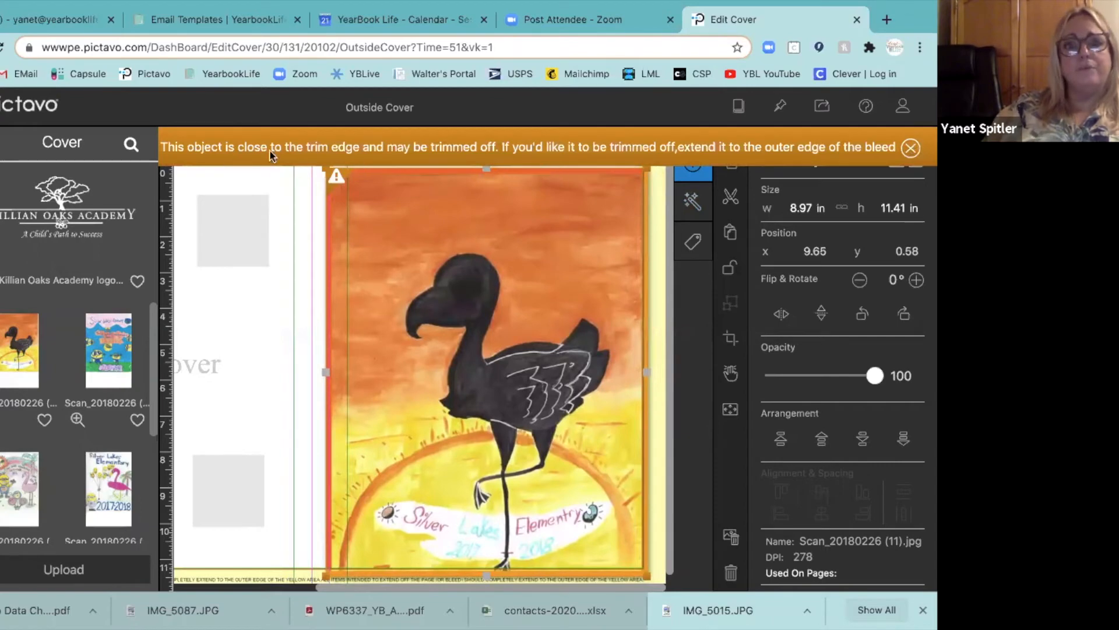
pyautogui.click(911, 147)
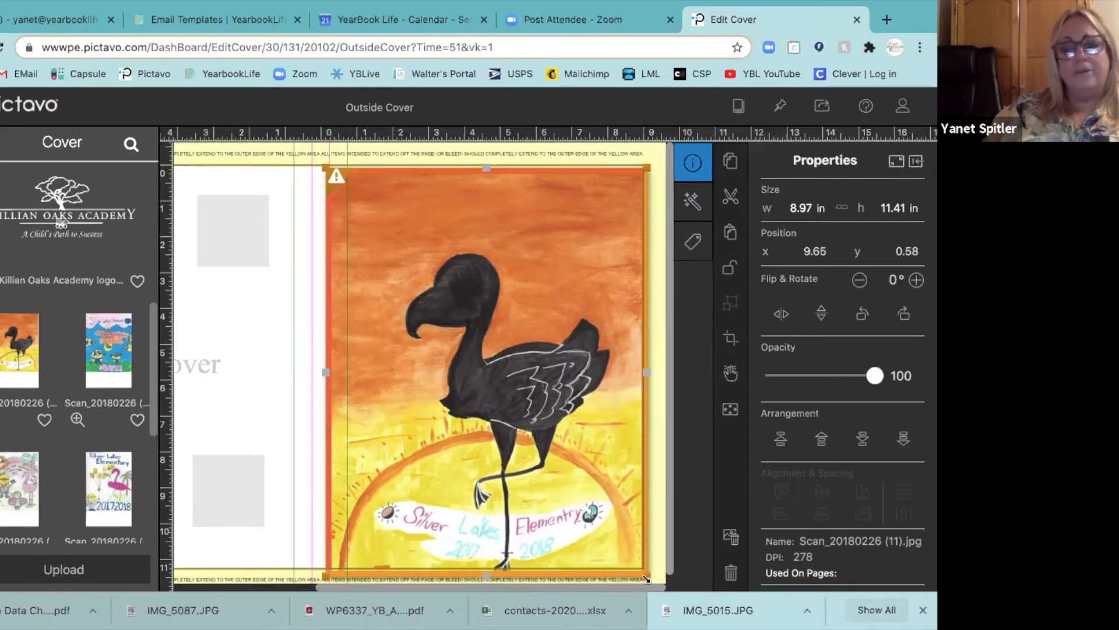
pyautogui.moveTo(646, 579); pyautogui.dragTo(634, 563)
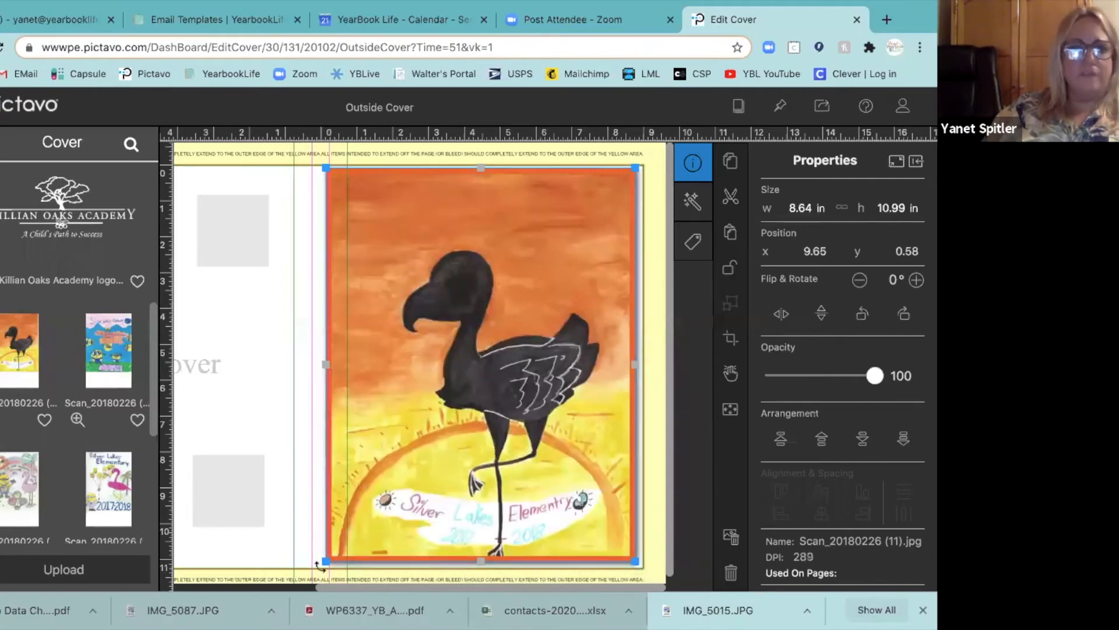
pyautogui.moveTo(330, 560); pyautogui.dragTo(338, 558)
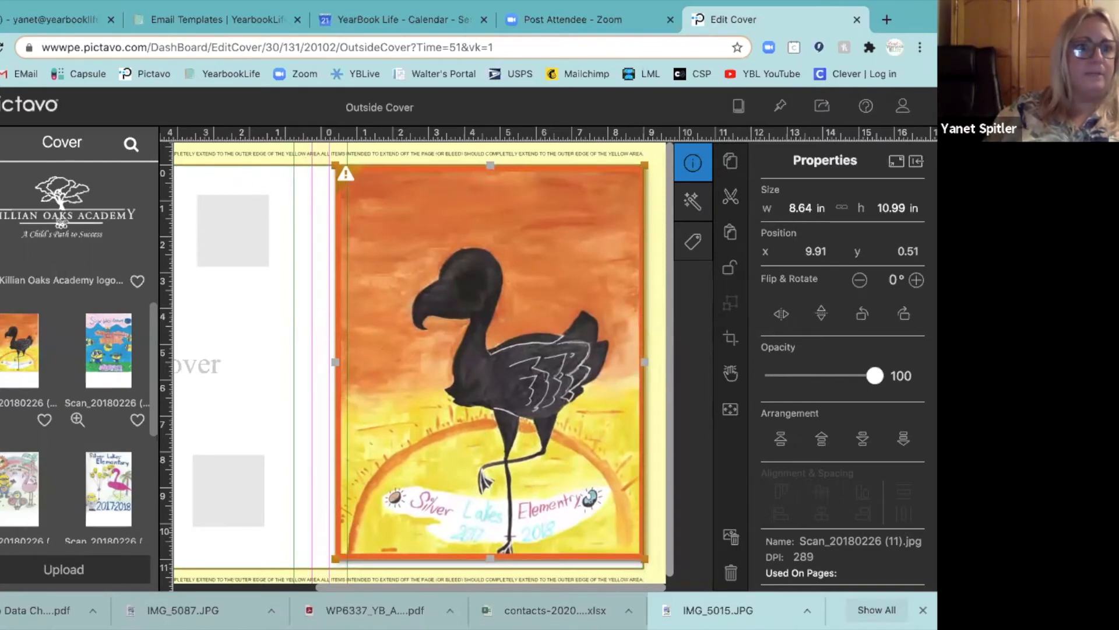
# Add a body text box beneath the back cover's blue drawing and narrow it to about 2.64 in wide
pyautogui.click(2, 153)
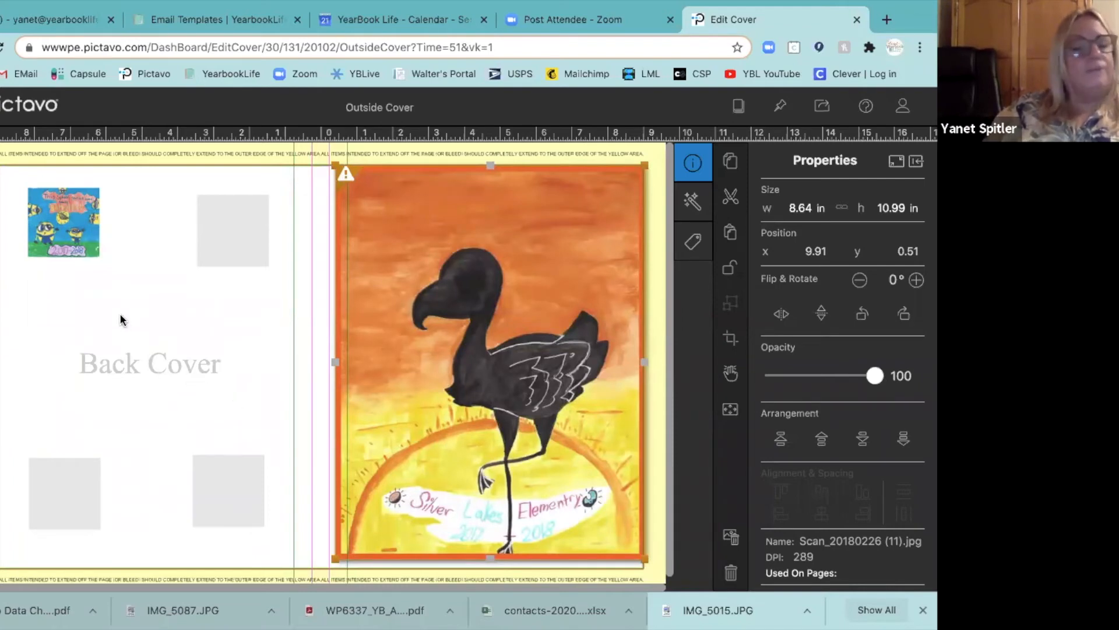
pyautogui.click(1, 280)
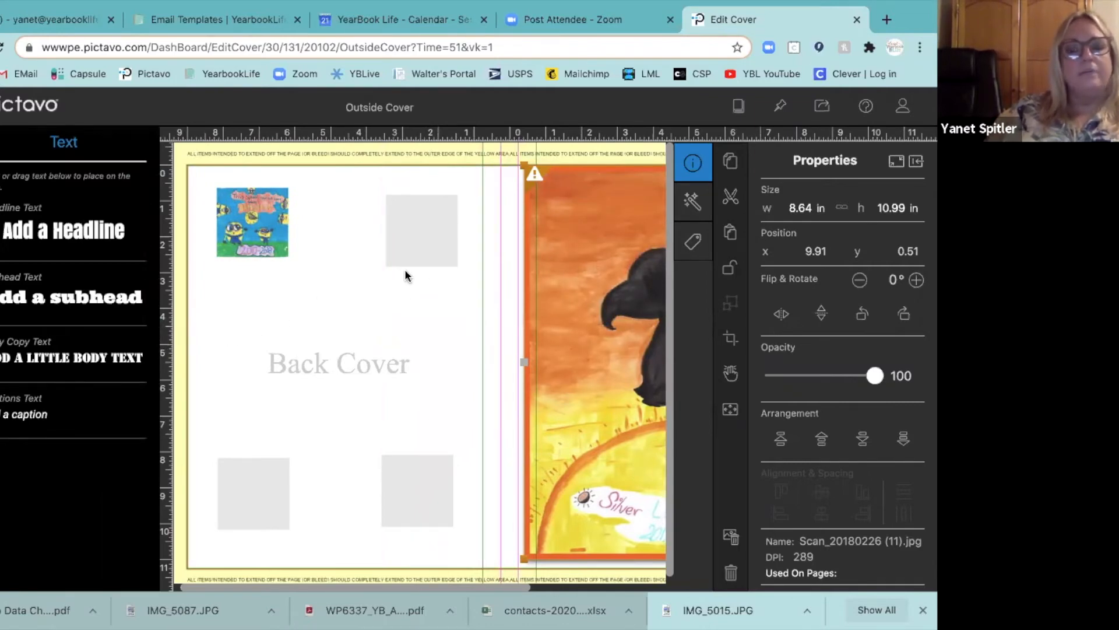
pyautogui.click(406, 271)
pyautogui.click(43, 365)
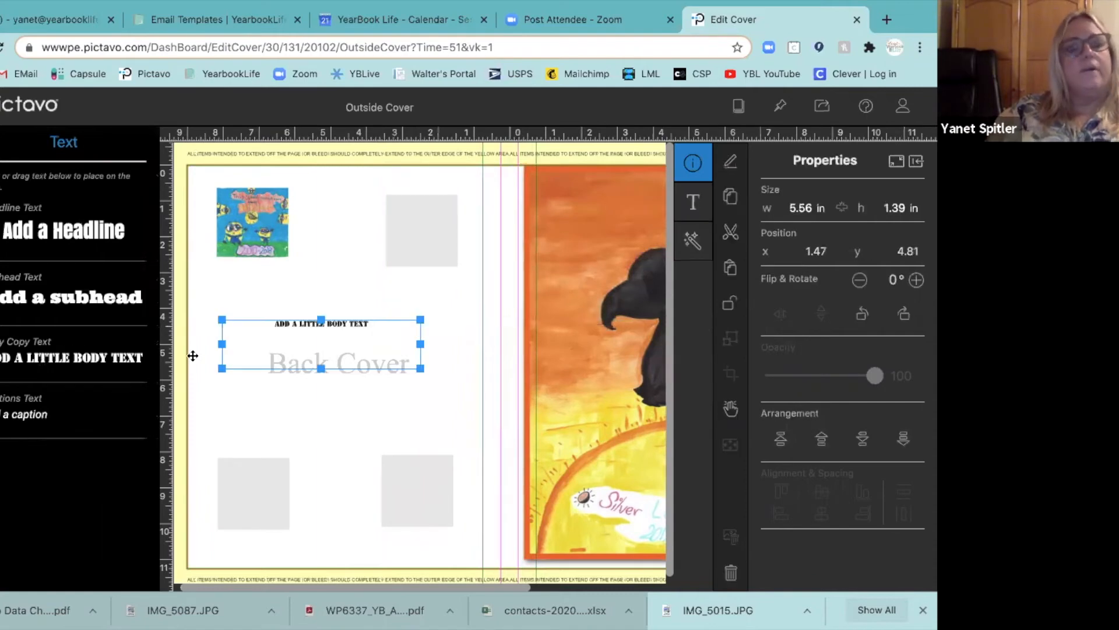
pyautogui.moveTo(333, 349); pyautogui.dragTo(305, 292)
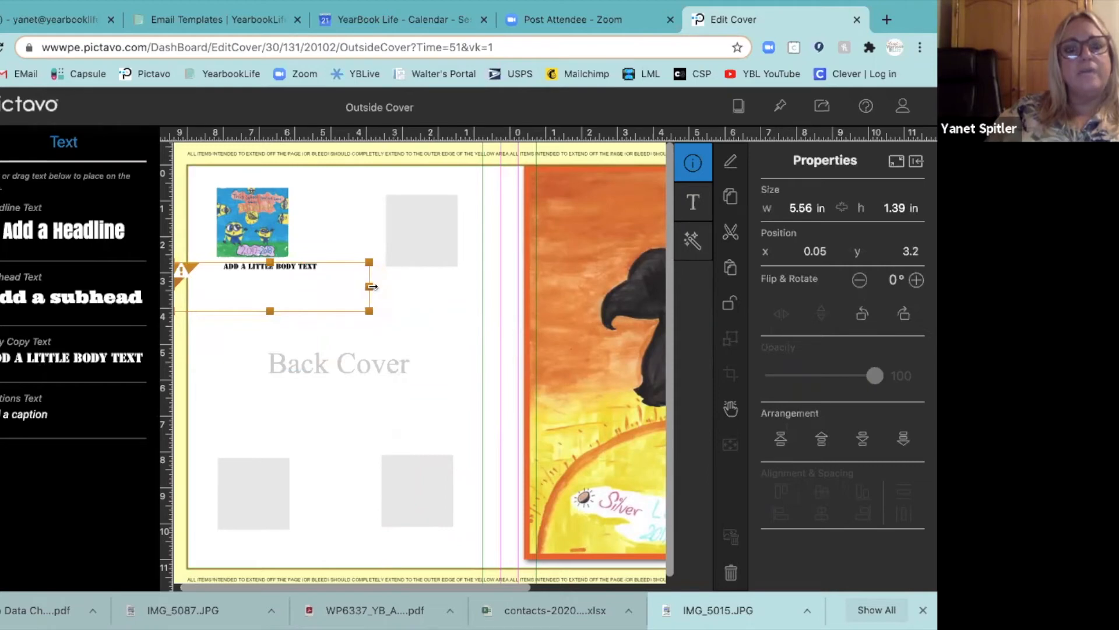
pyautogui.moveTo(369, 286); pyautogui.dragTo(251, 291)
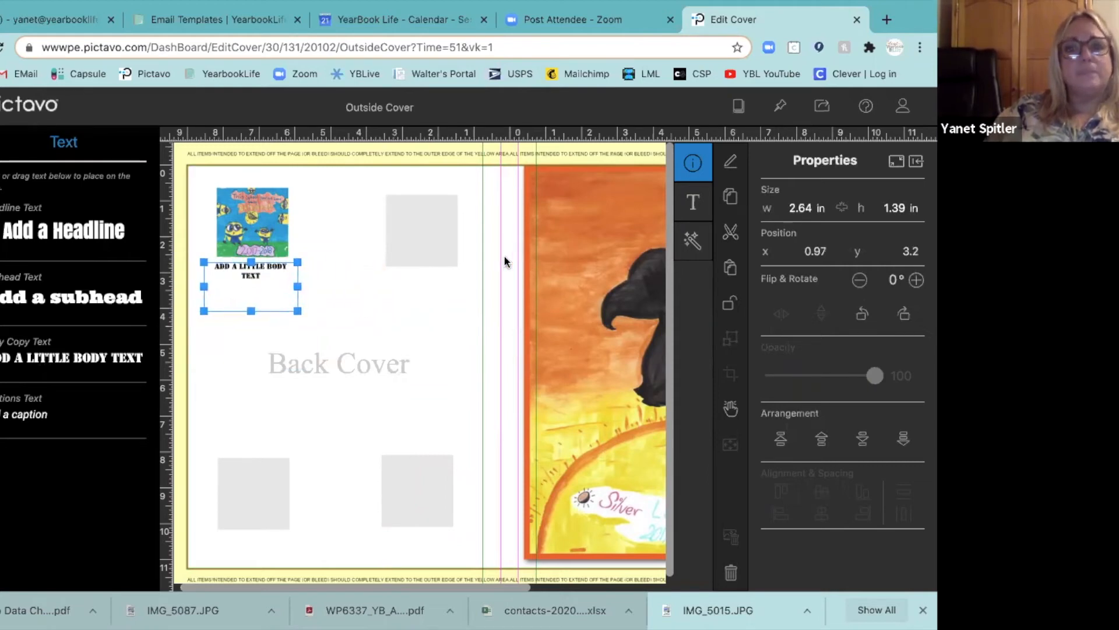
# Add a second body text box, rotate it 90°, and place its text along the spine at x 9.62, y 2.17
pyautogui.click(64, 362)
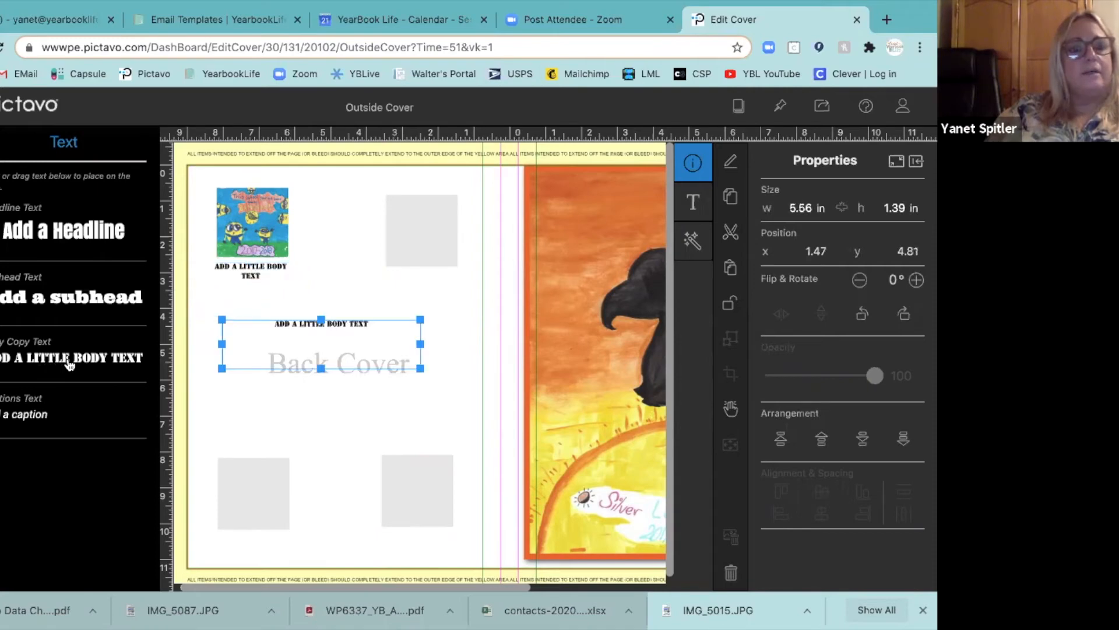
pyautogui.moveTo(287, 336); pyautogui.dragTo(397, 361)
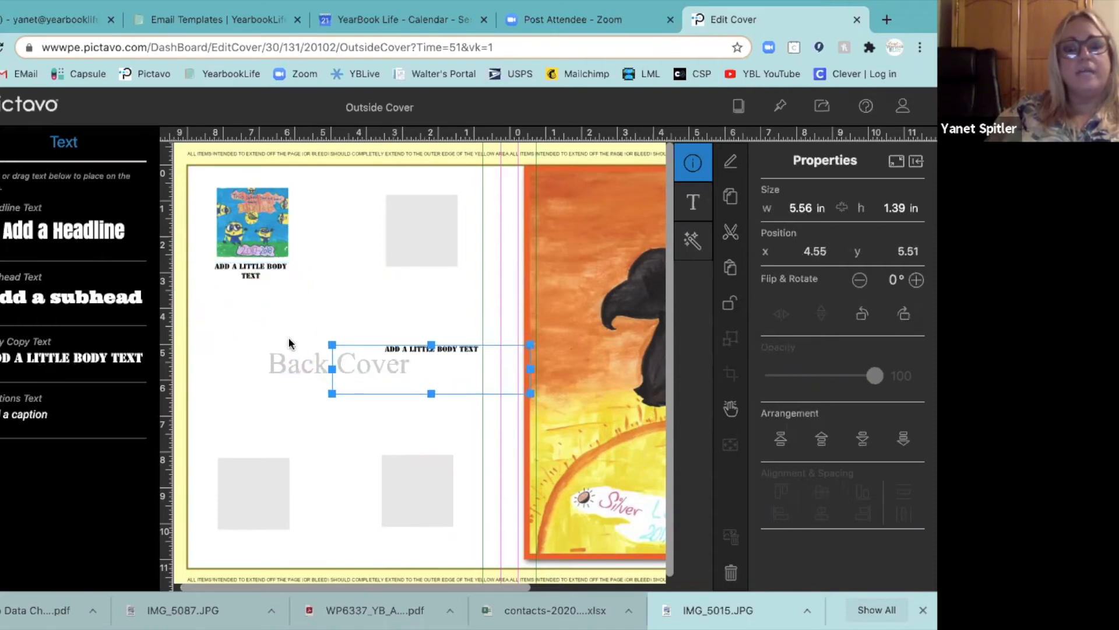
pyautogui.moveTo(324, 334); pyautogui.dragTo(461, 284)
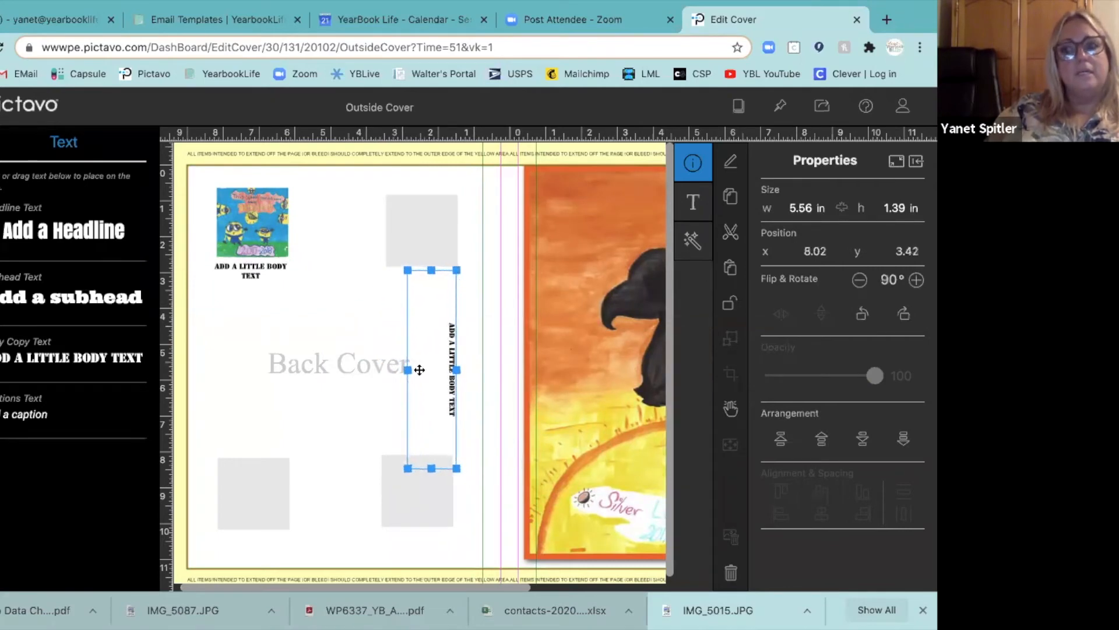
pyautogui.moveTo(435, 354); pyautogui.dragTo(485, 308)
pyautogui.moveTo(485, 307); pyautogui.dragTo(485, 309)
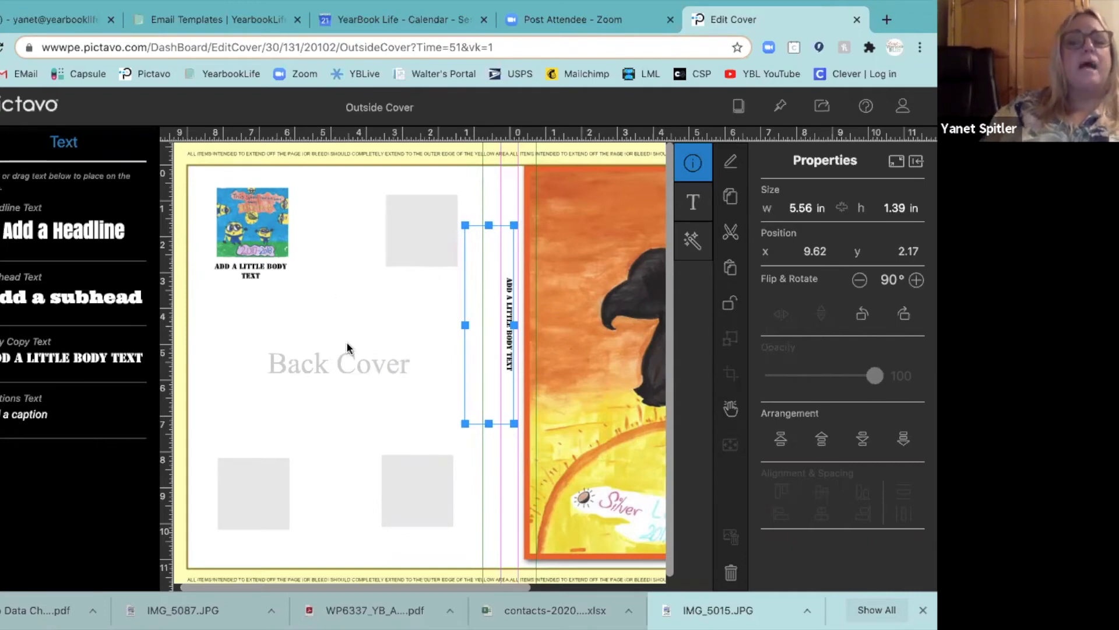
# Open the Custom Covers category of the art library
pyautogui.hscroll(1, 347, 349)
pyautogui.hscroll(1, 293, 343)
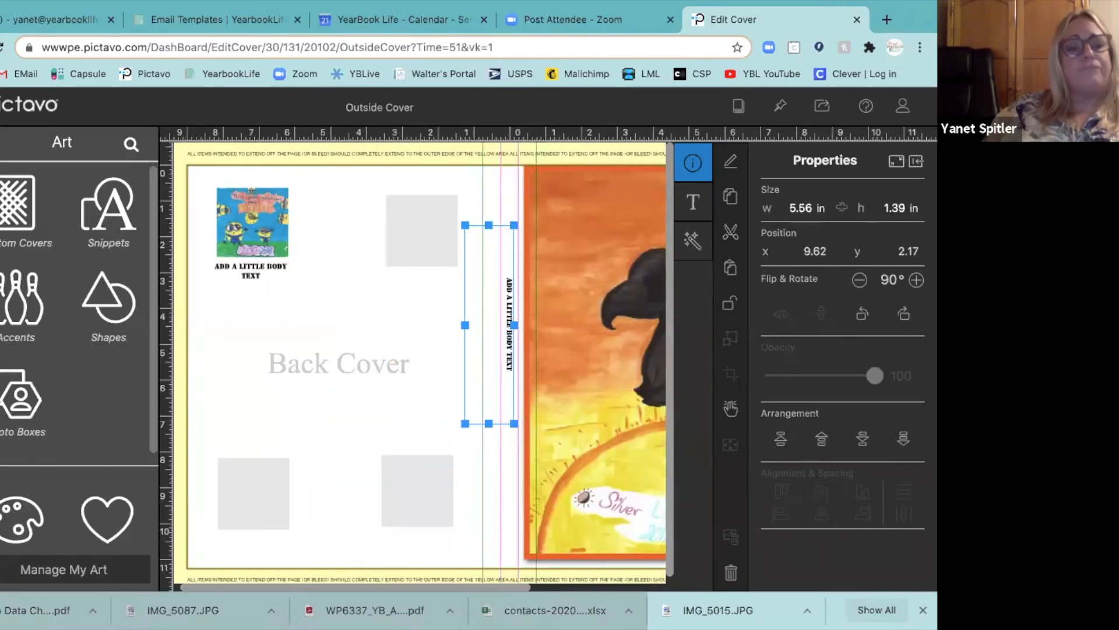
pyautogui.click(13, 219)
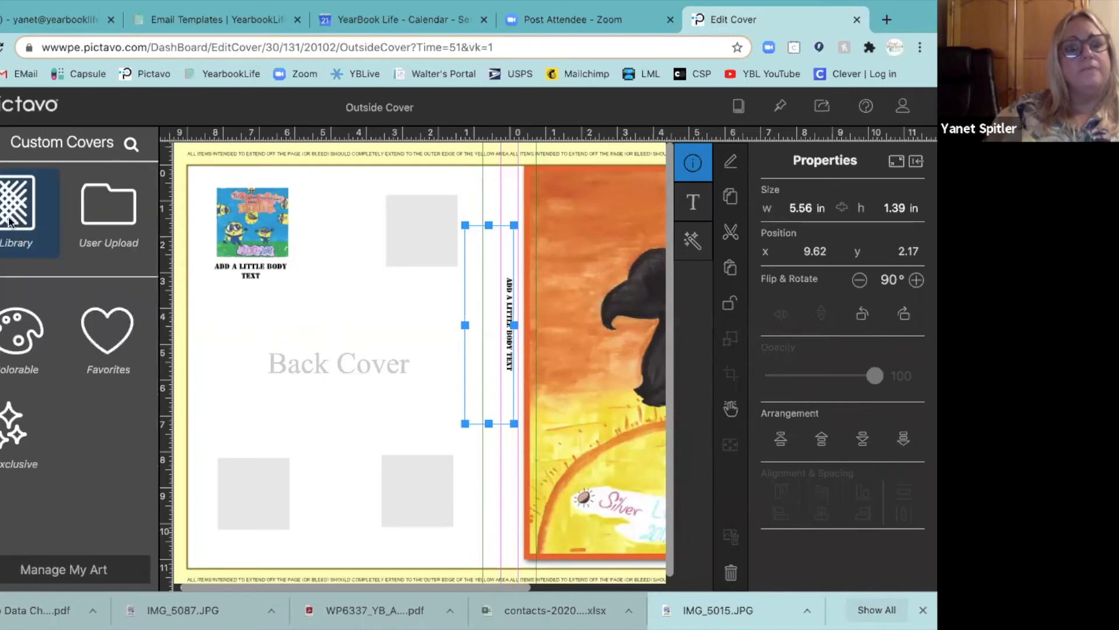
# Browse the colorable designs in the art library and apply the dark hexagon background C8C4979 to the outside cover
pyautogui.click(18, 336)
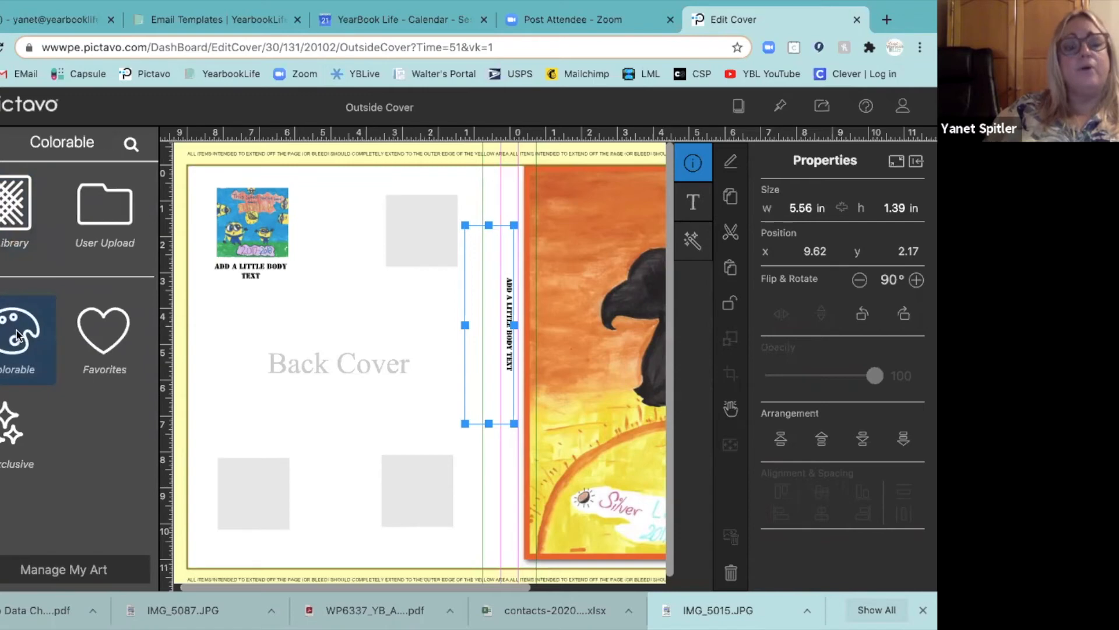
pyautogui.click(6, 217)
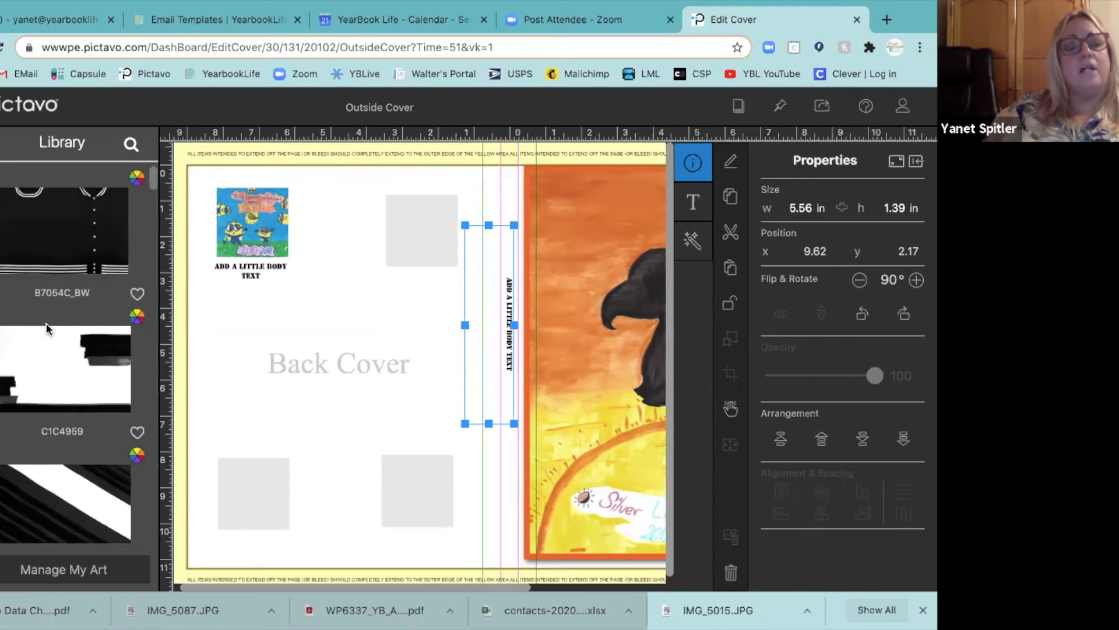
pyautogui.scroll(-2, 77, 476)
pyautogui.scroll(-8, 77, 476)
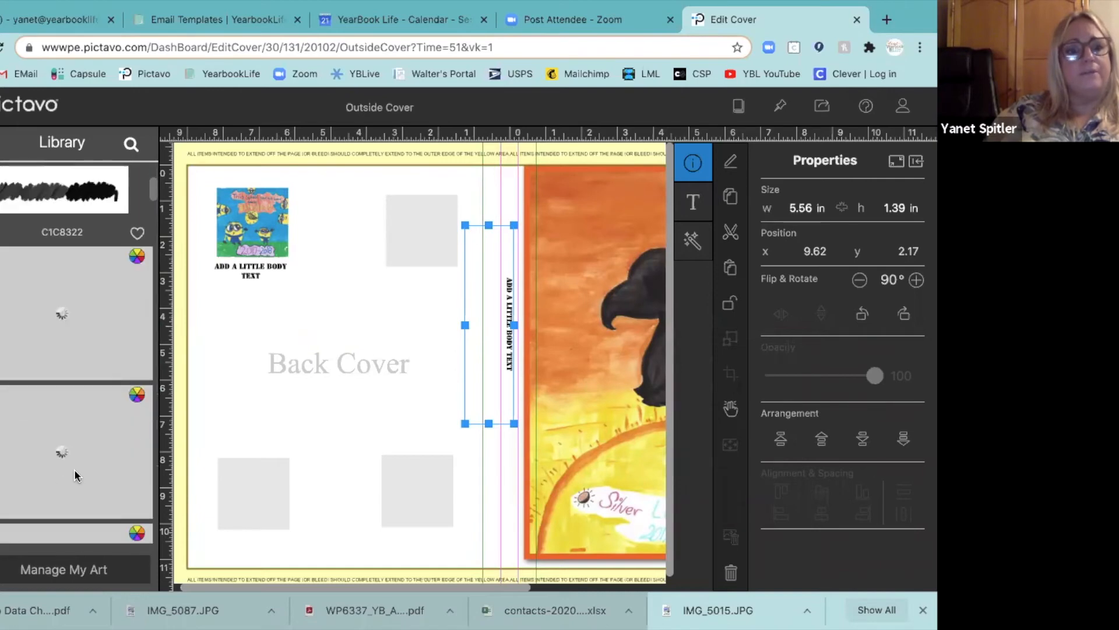
pyautogui.scroll(-6, 75, 476)
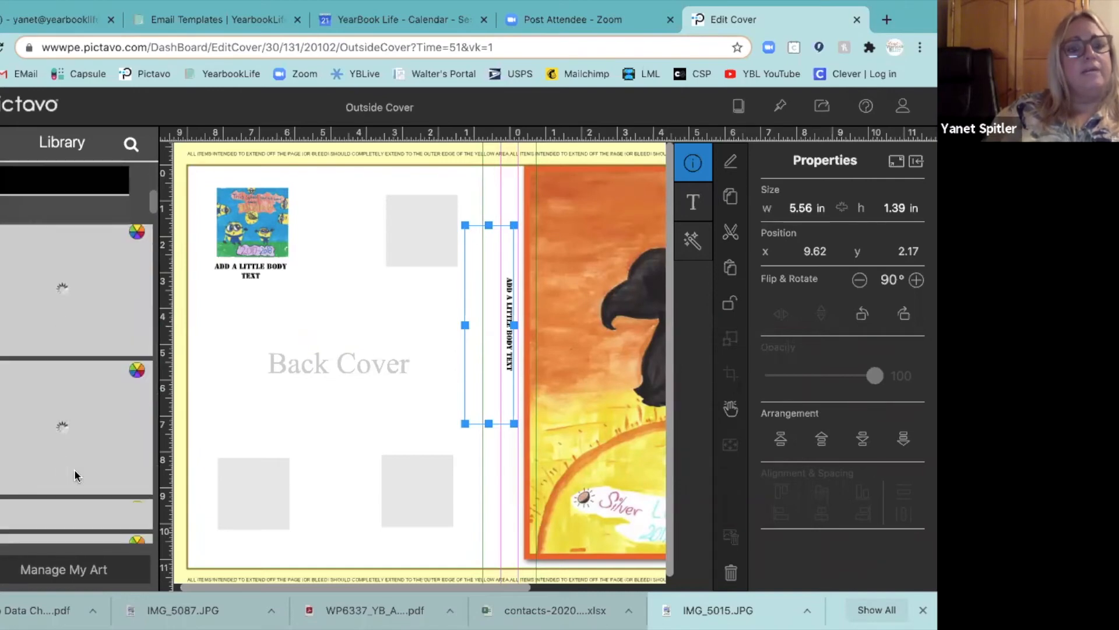
pyautogui.scroll(-5, 75, 475)
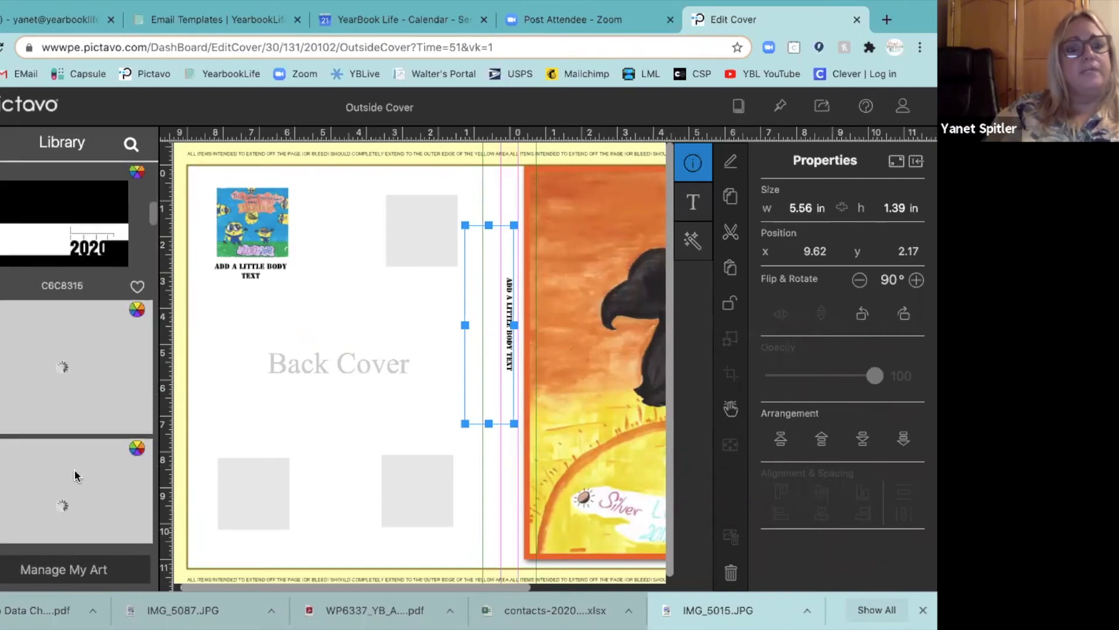
pyautogui.scroll(-5, 74, 475)
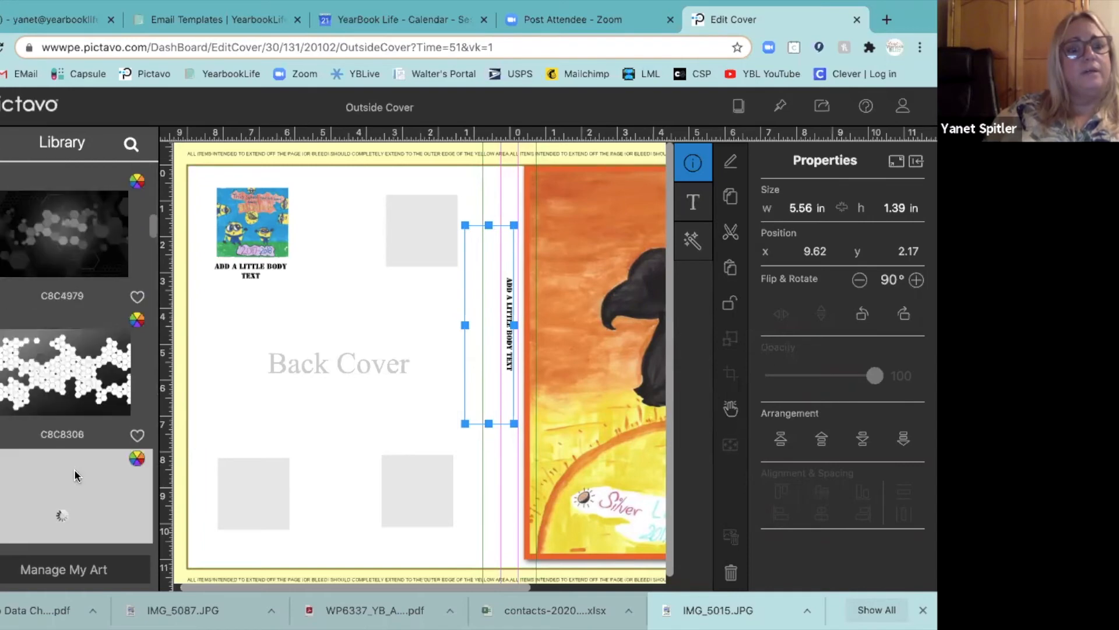
pyautogui.moveTo(36, 232); pyautogui.dragTo(231, 337)
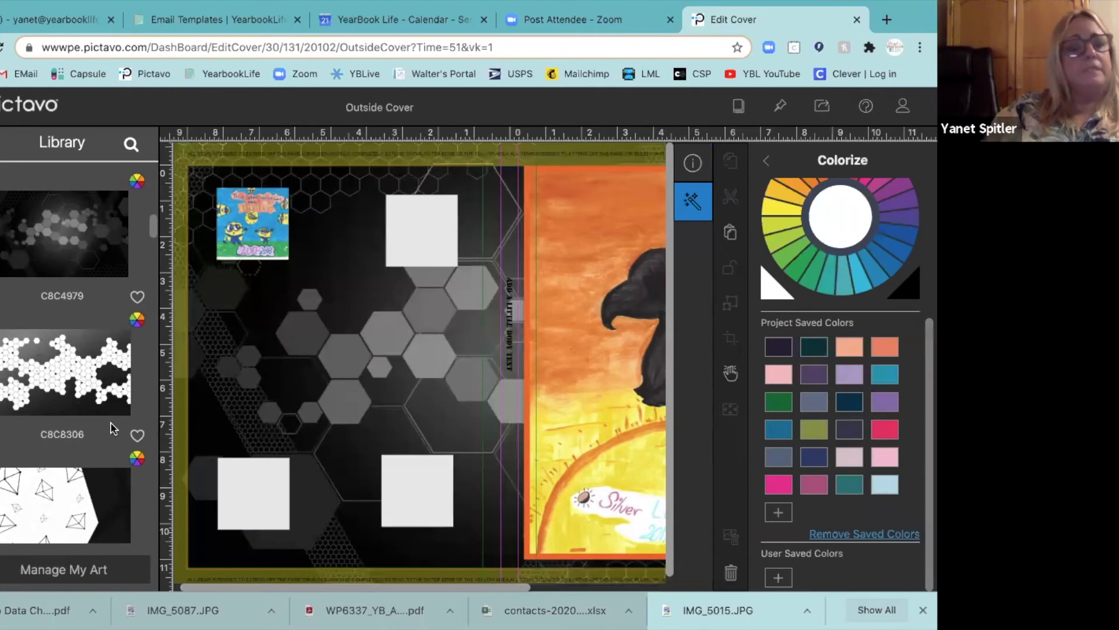
# Replace the cover background with the triangle design D1C5884 from the colorable art and colorize it purple
pyautogui.scroll(-10, 76, 523)
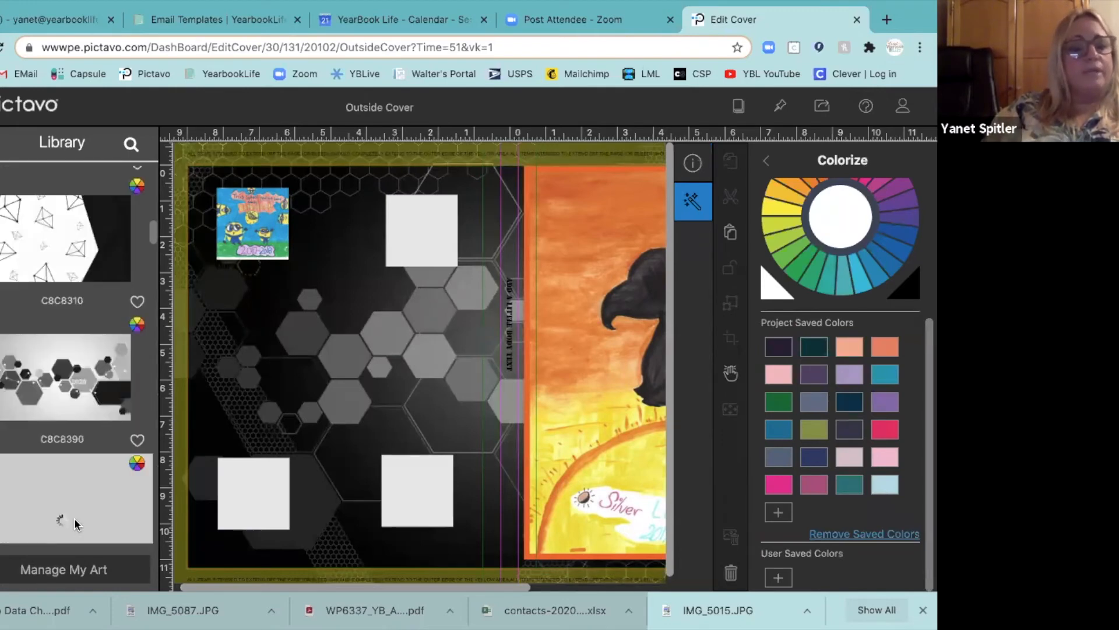
pyautogui.scroll(-5, 64, 462)
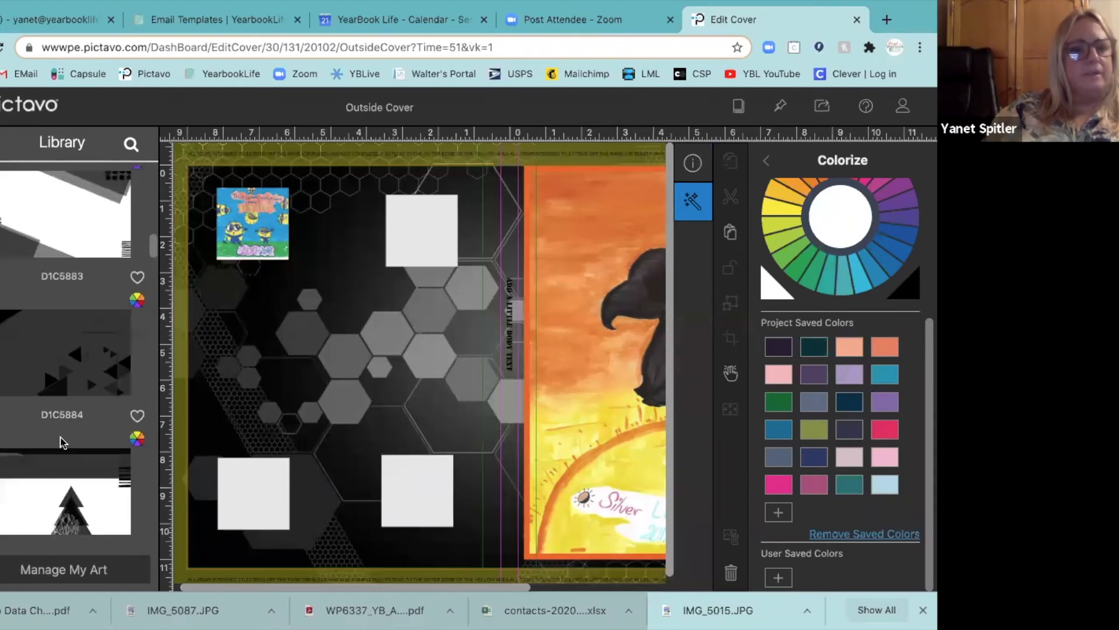
pyautogui.moveTo(22, 326); pyautogui.dragTo(351, 374)
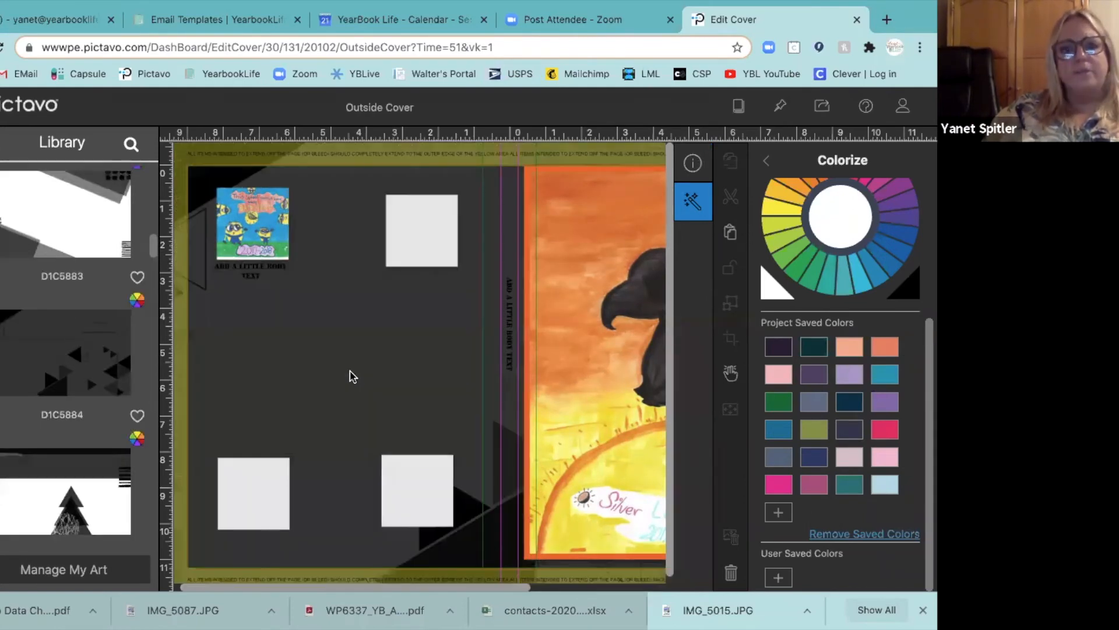
pyautogui.click(783, 349)
# Select the orange-bordered bird drawing on the front cover and enlarge it slightly from its upper outer corner
pyautogui.hscroll(2, 490, 383)
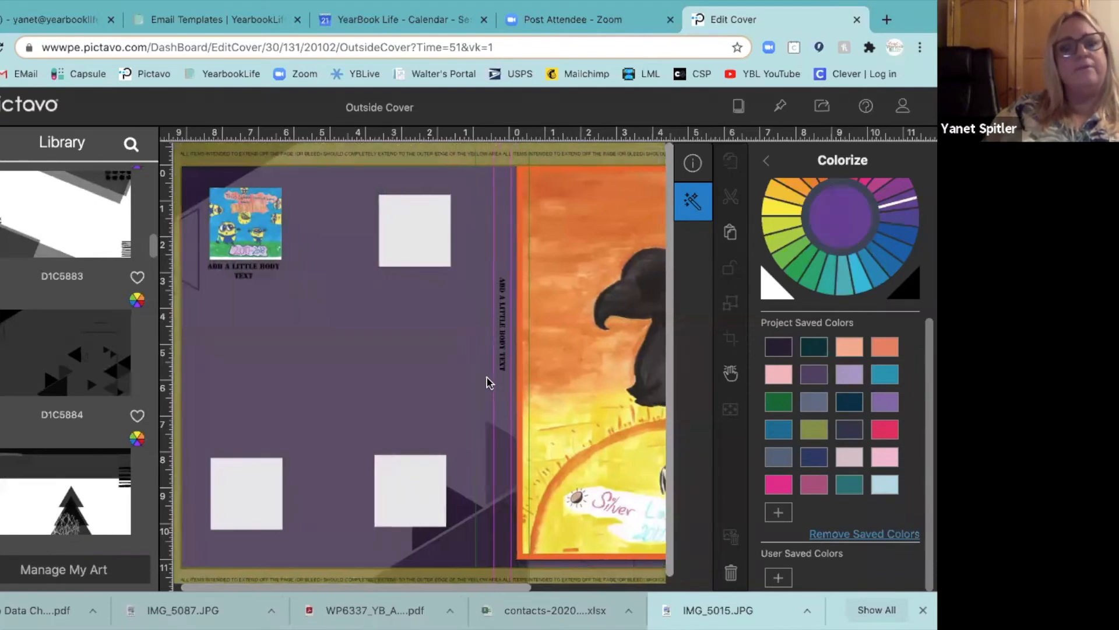
pyautogui.click(1, 245)
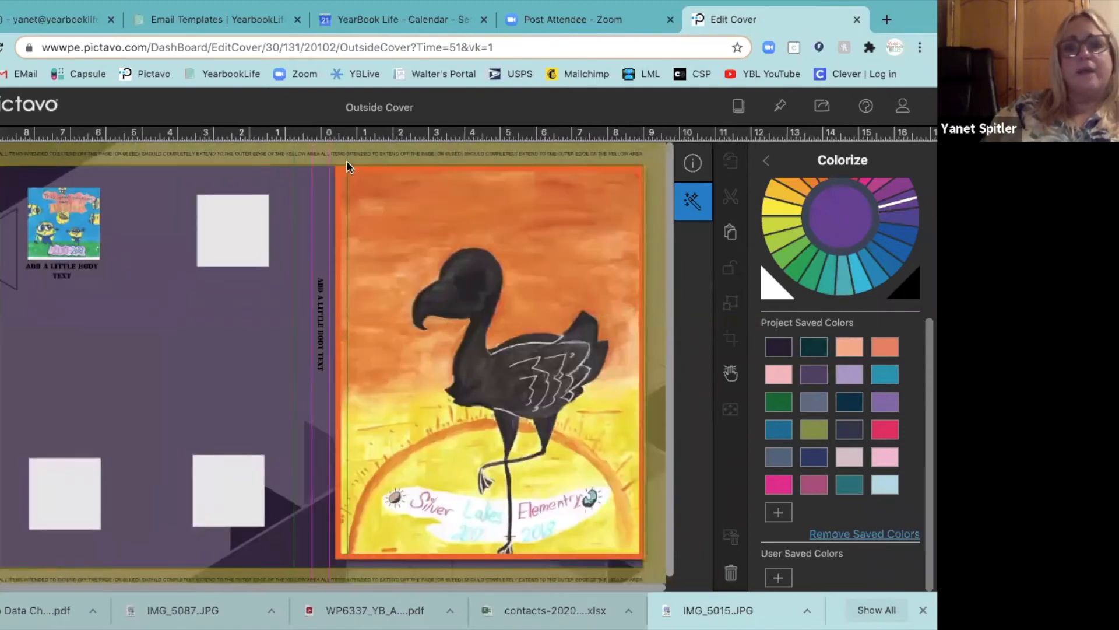
pyautogui.click(449, 186)
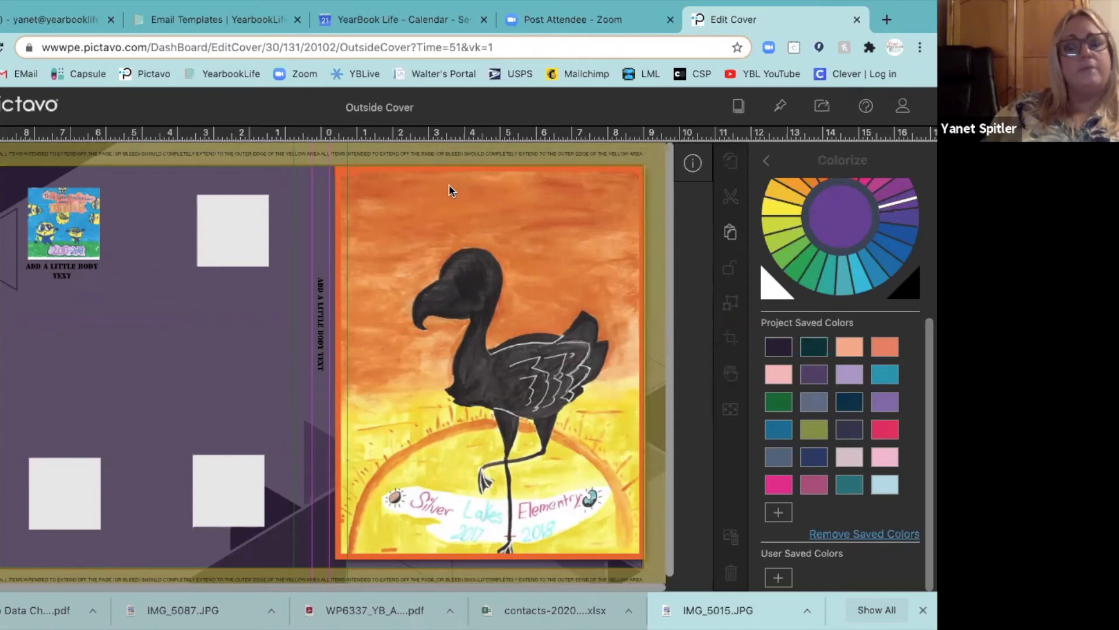
pyautogui.click(449, 186)
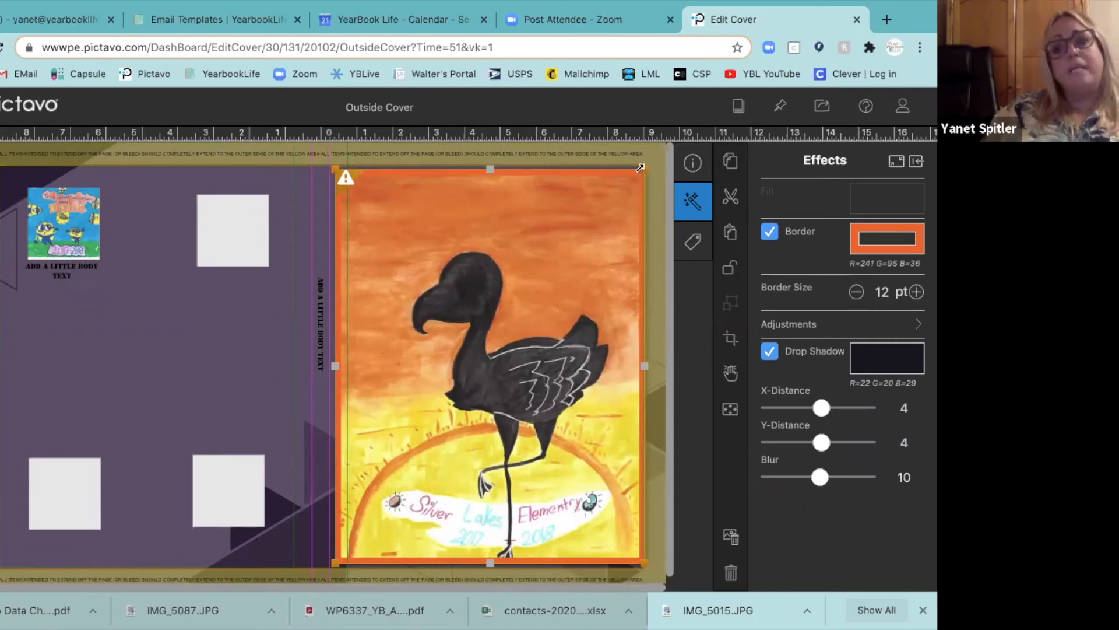
pyautogui.moveTo(643, 168); pyautogui.dragTo(647, 165)
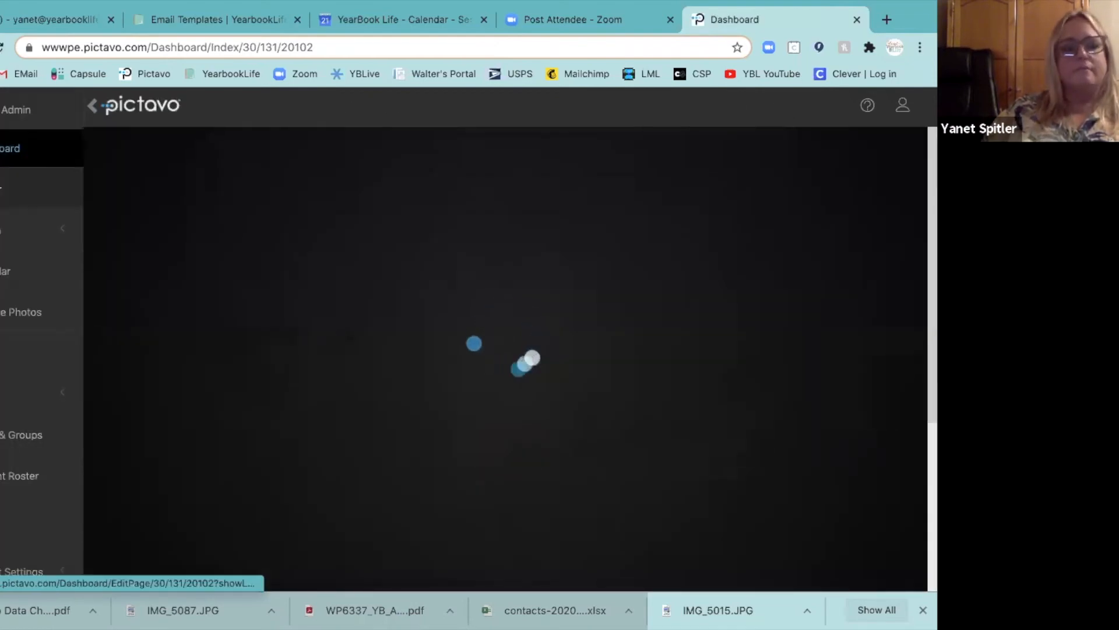
# Open the page ladder and mark the Outside Cover as approved
pyautogui.click(2, 189)
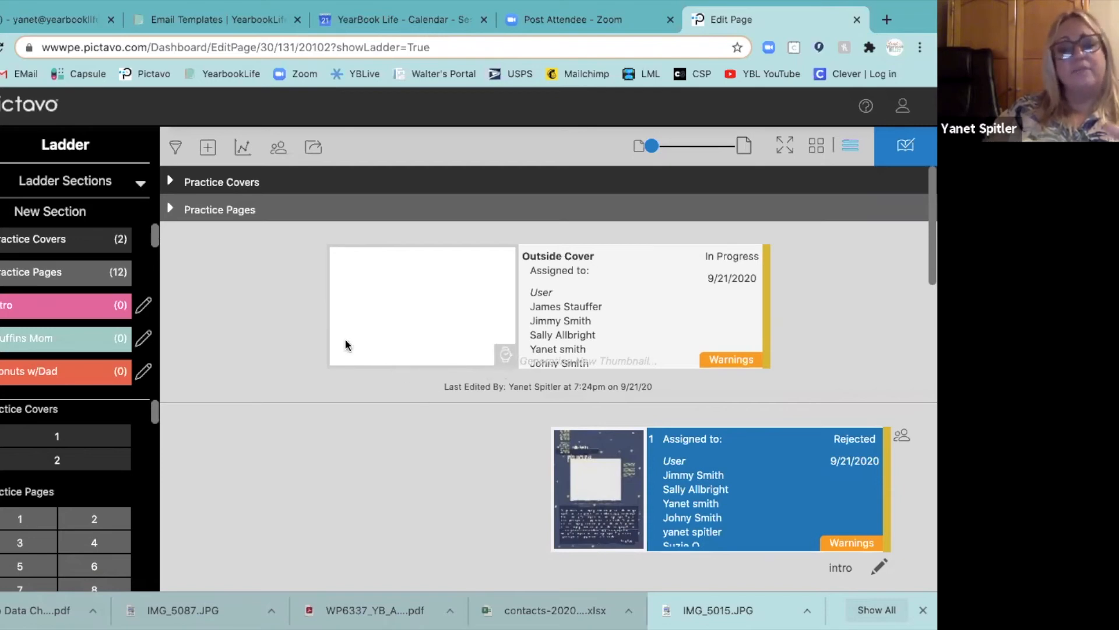
pyautogui.click(2, 49)
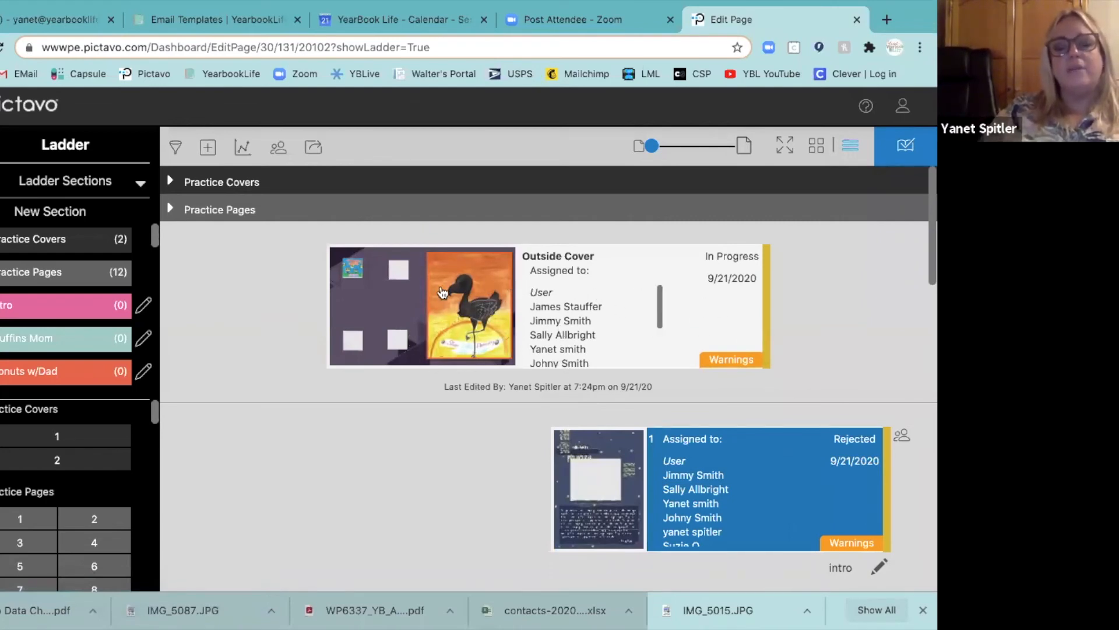
pyautogui.click(392, 304)
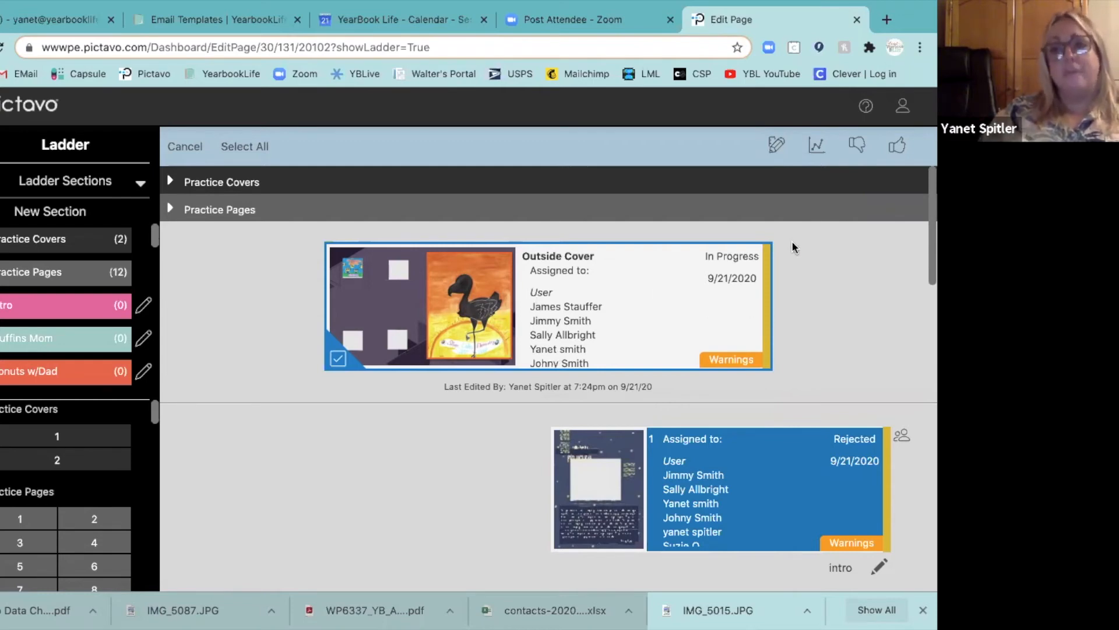
pyautogui.click(897, 150)
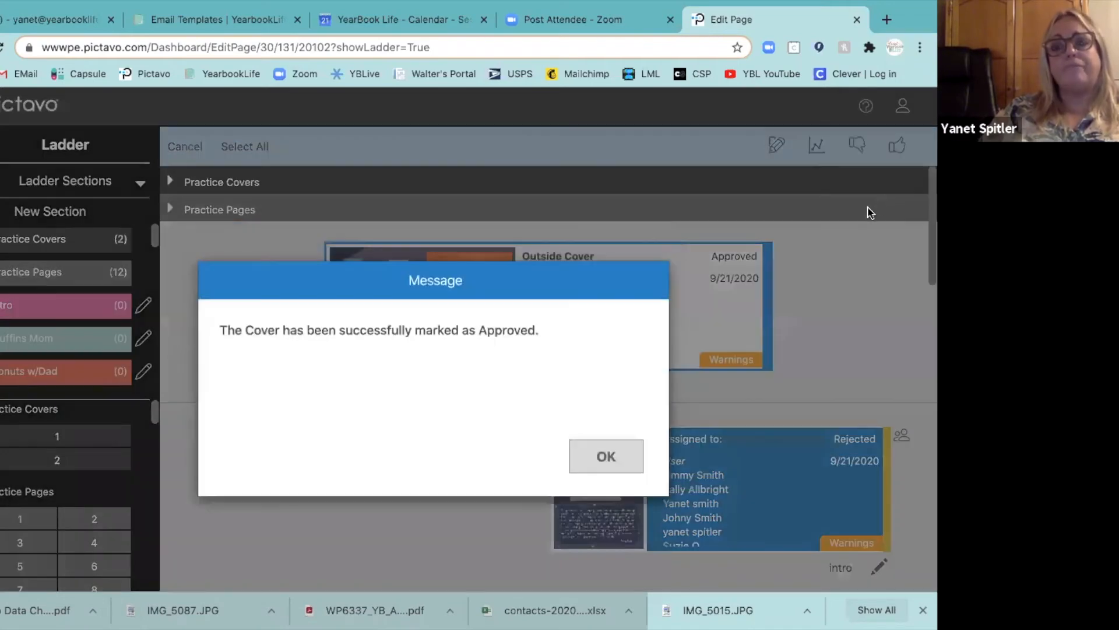
pyautogui.click(604, 452)
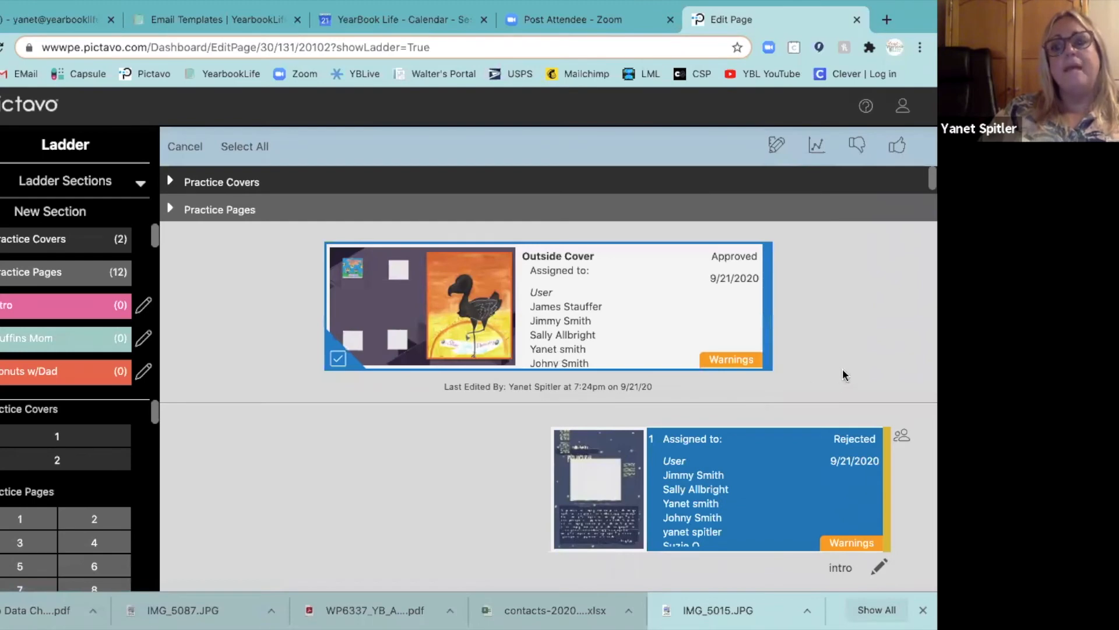
pyautogui.click(802, 356)
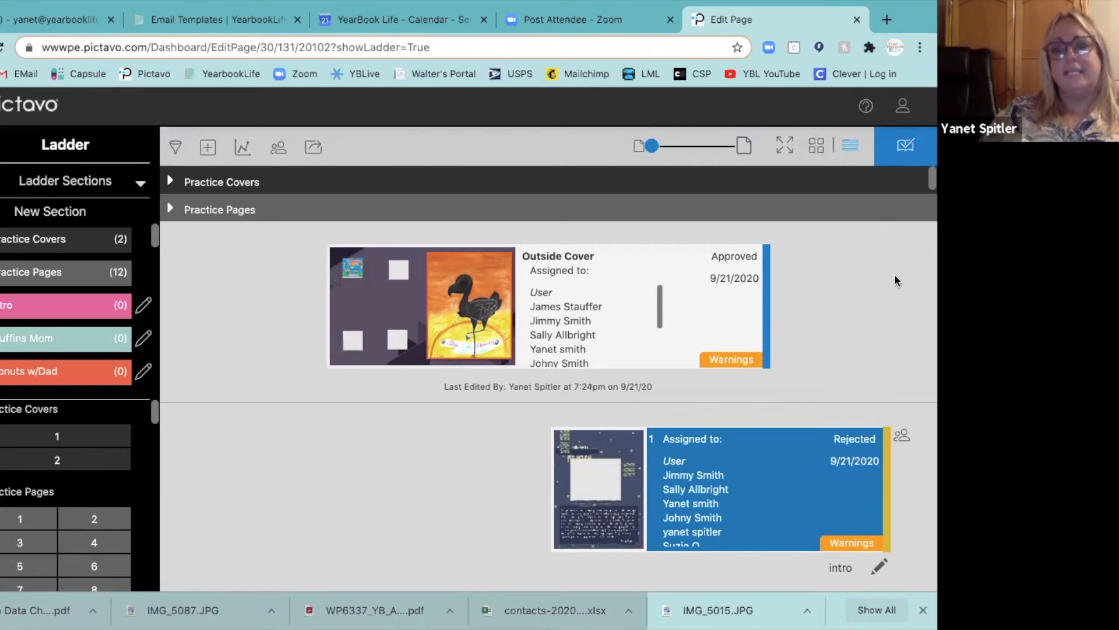
# Start submitting the approved cover from the project submission and set the estimated final page count to 96
pyautogui.click(907, 147)
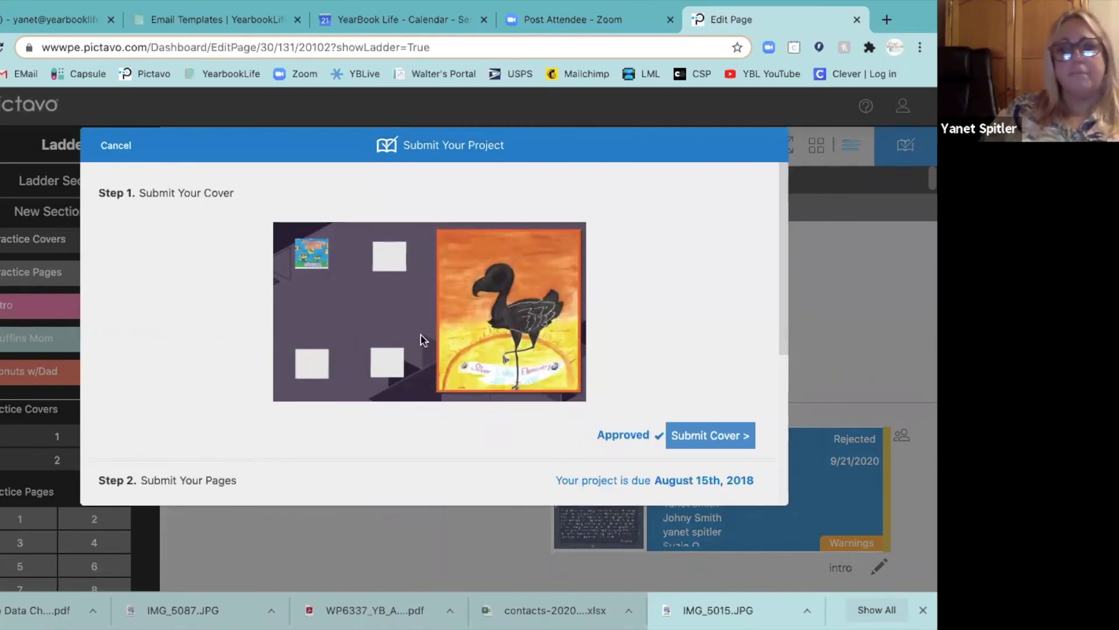
pyautogui.click(706, 441)
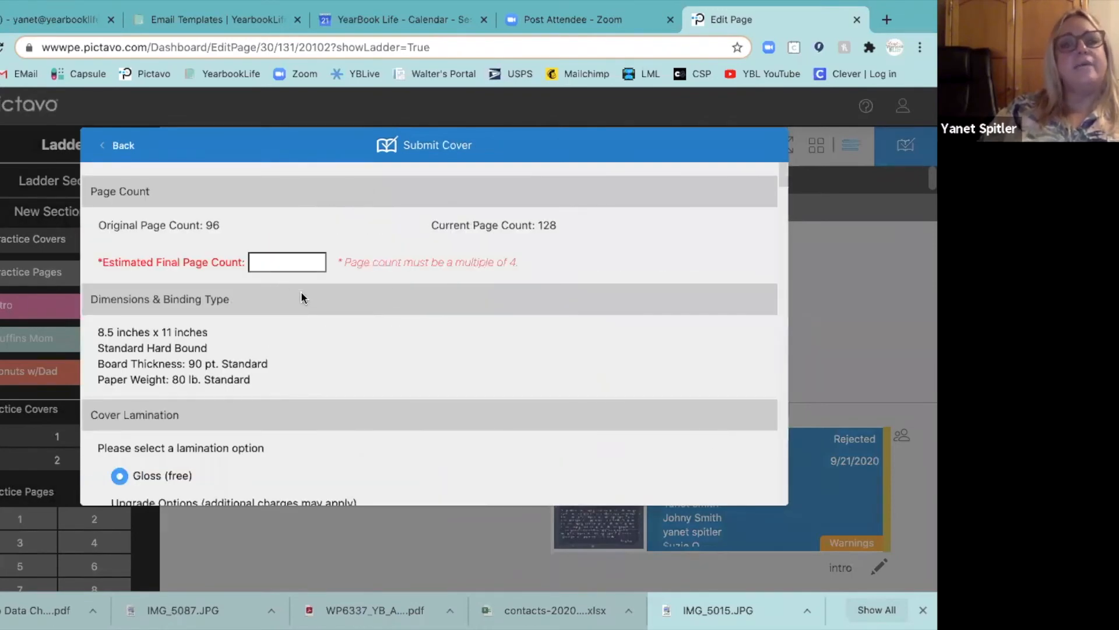
pyautogui.scroll(-1, 417, 359)
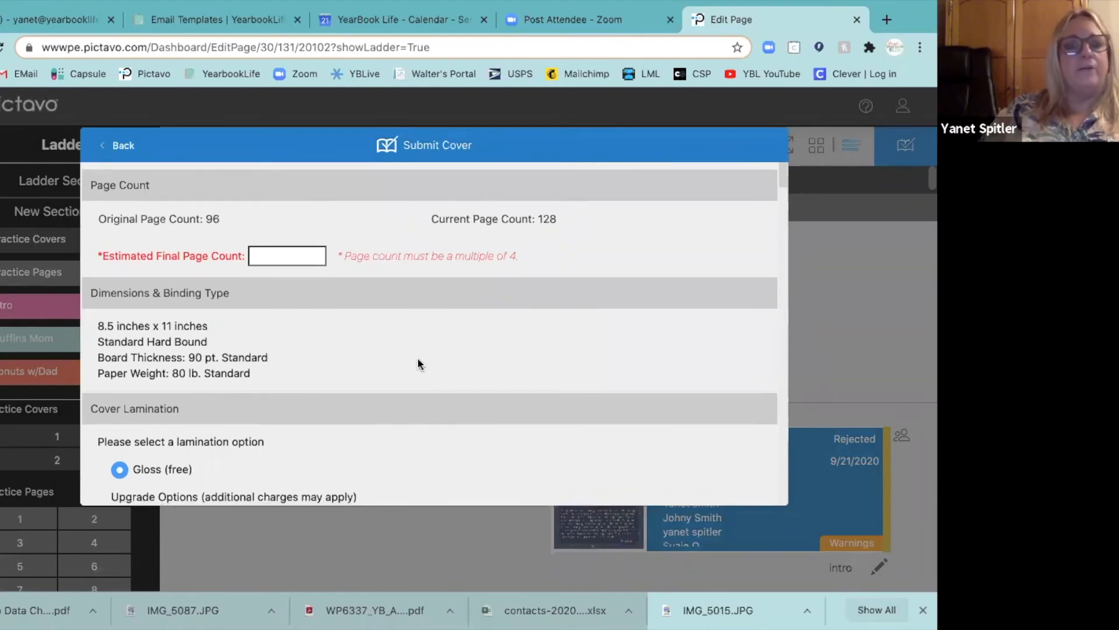
pyautogui.scroll(-1, 417, 359)
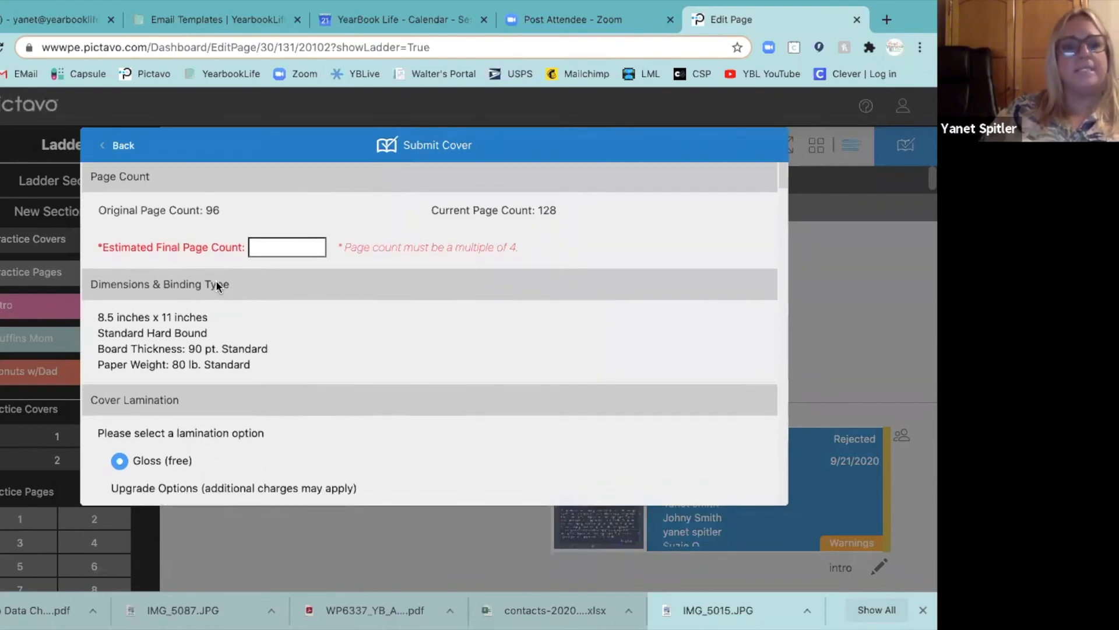
pyautogui.click(266, 245)
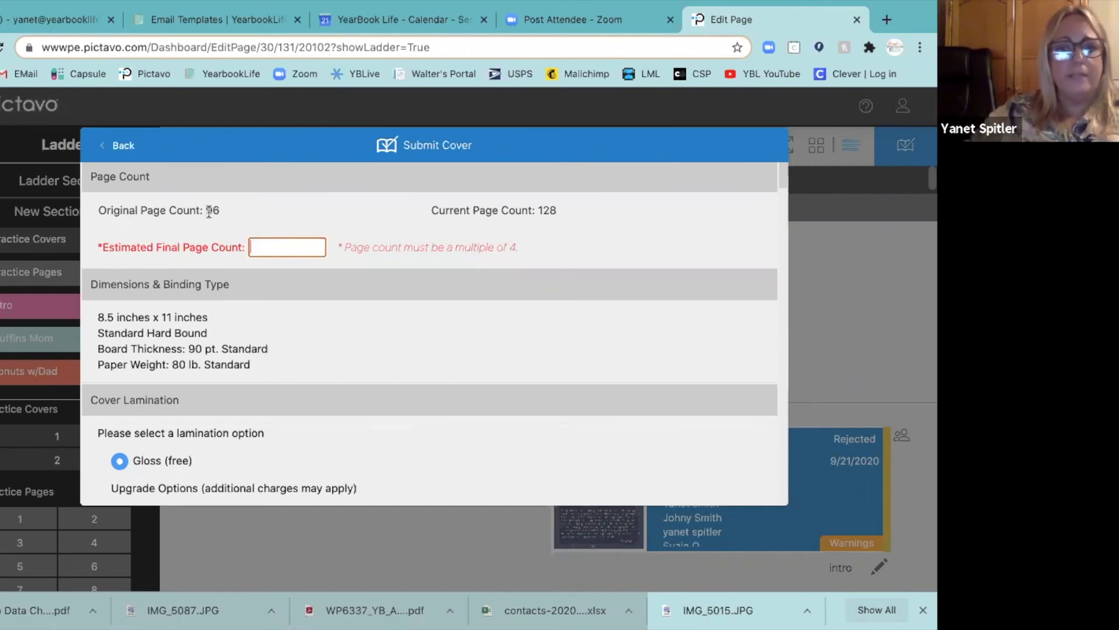
pyautogui.write('96')
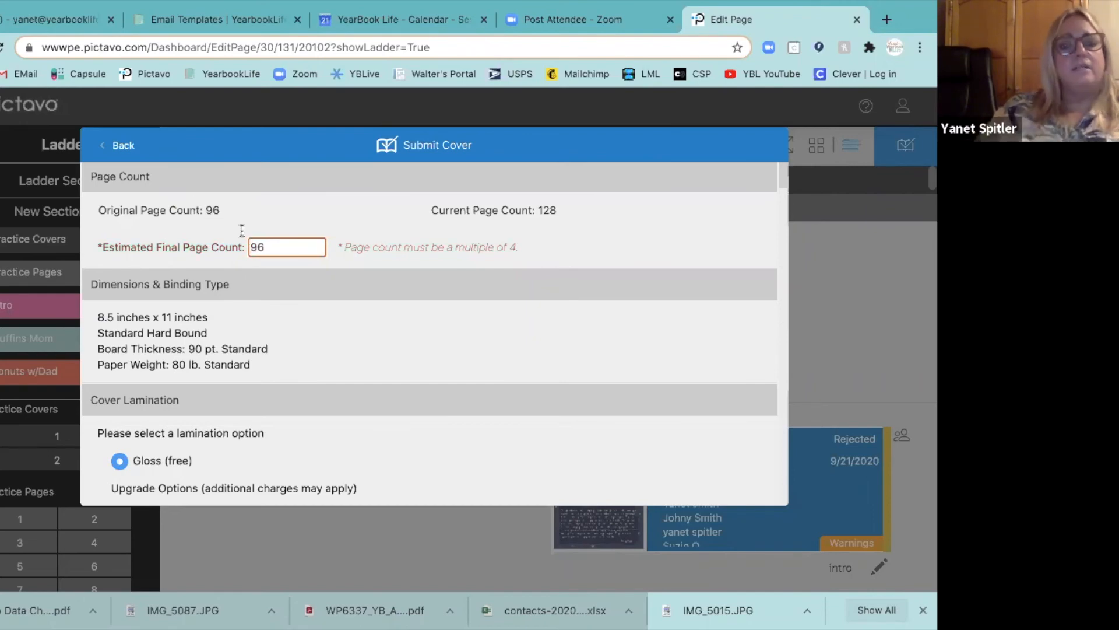
# Review the dimensions and binding, cover lamination and endsheet options in the cover submission form
pyautogui.scroll(-2, 383, 334)
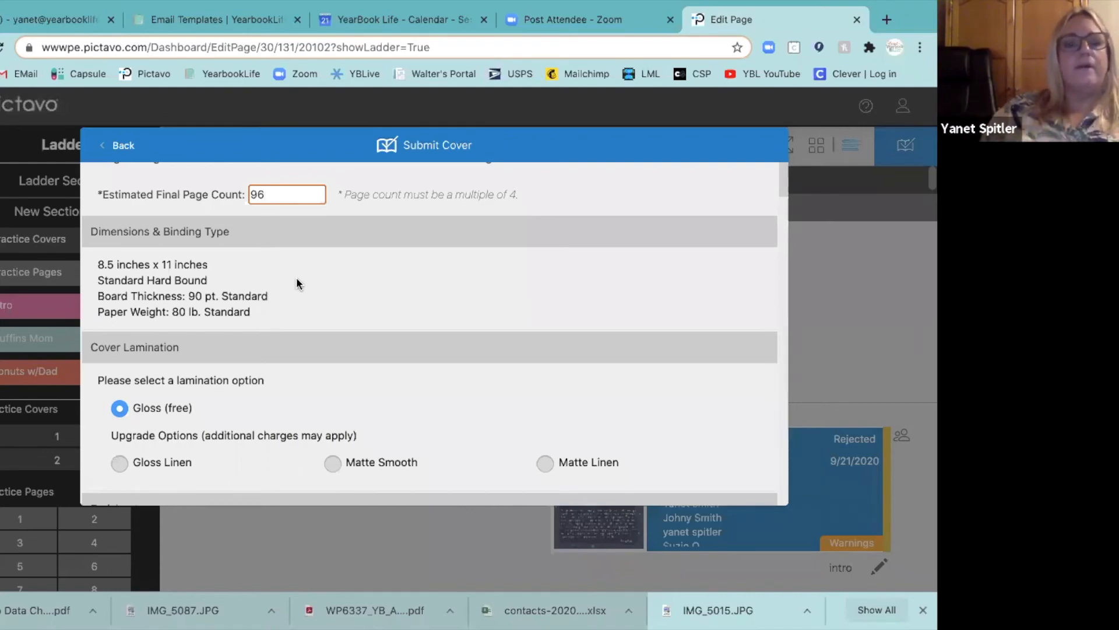
pyautogui.scroll(-2, 406, 353)
pyautogui.scroll(-3, 407, 356)
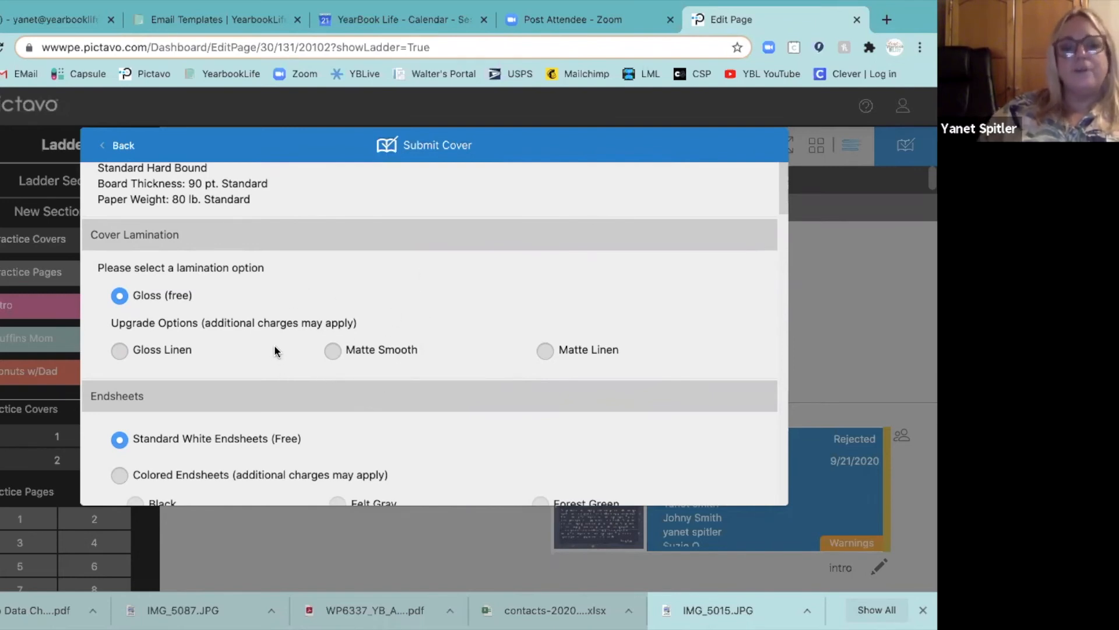
pyautogui.scroll(-1, 273, 340)
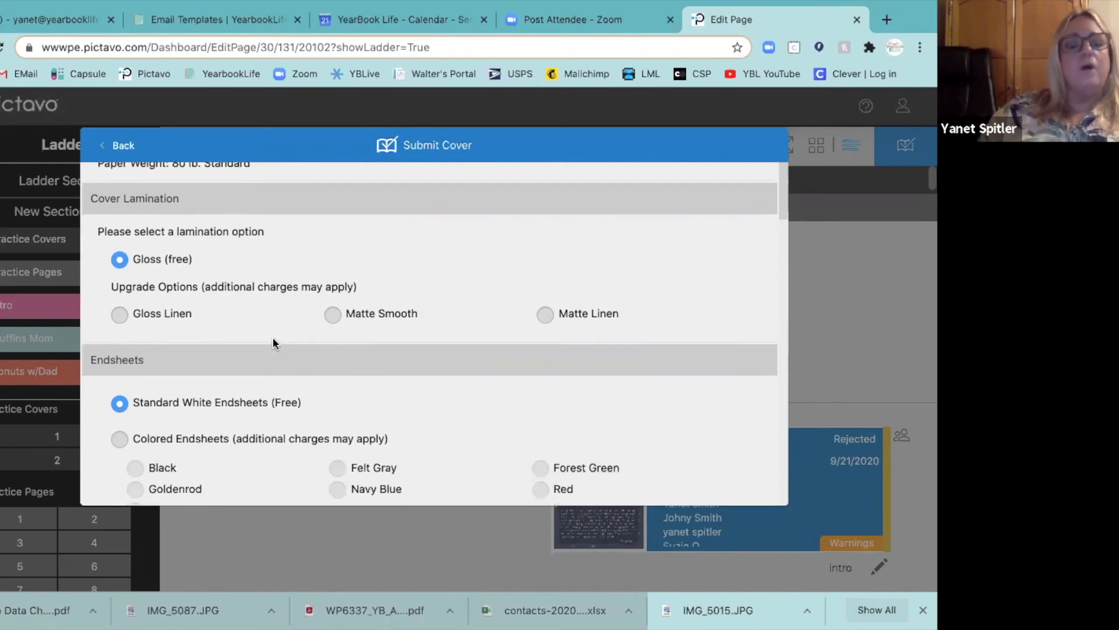
pyautogui.scroll(-1, 273, 341)
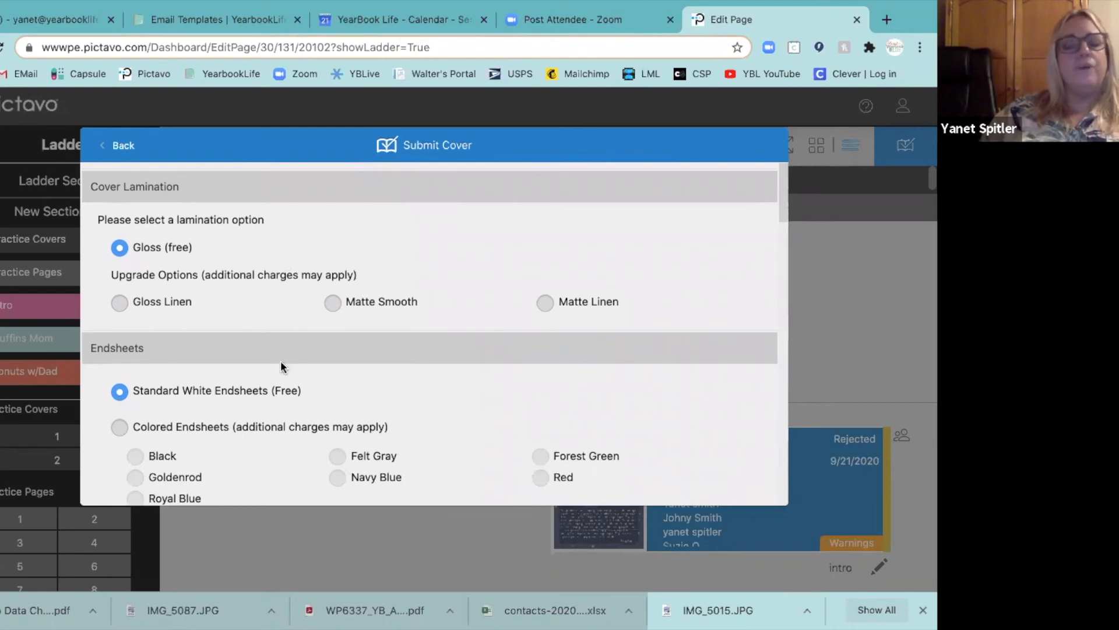
pyautogui.scroll(-1, 281, 364)
pyautogui.scroll(-2, 281, 365)
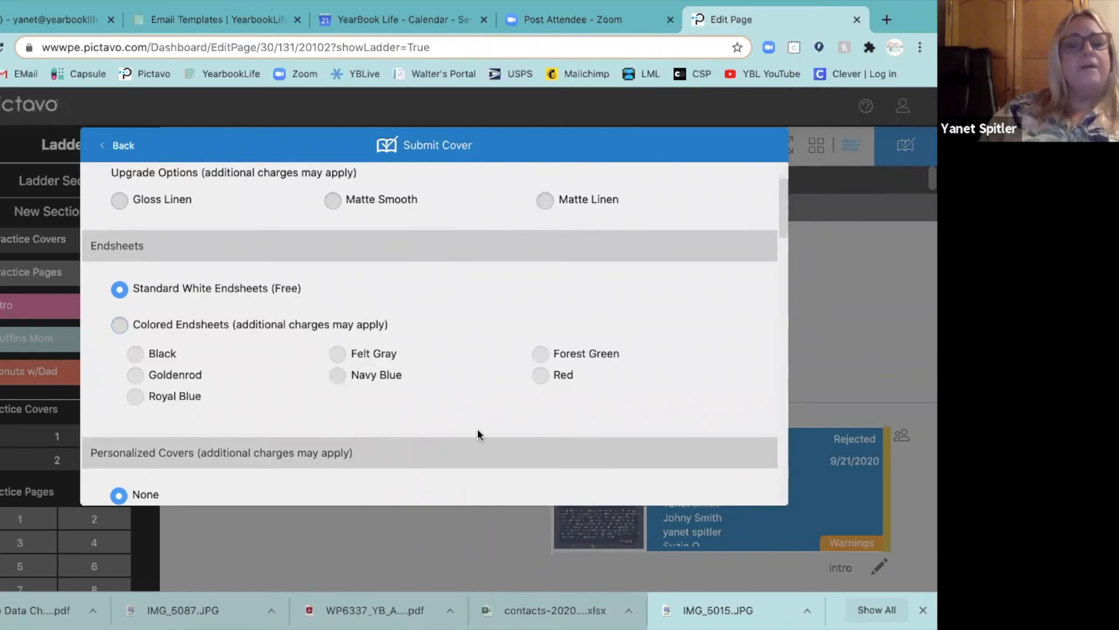
pyautogui.scroll(-1, 478, 434)
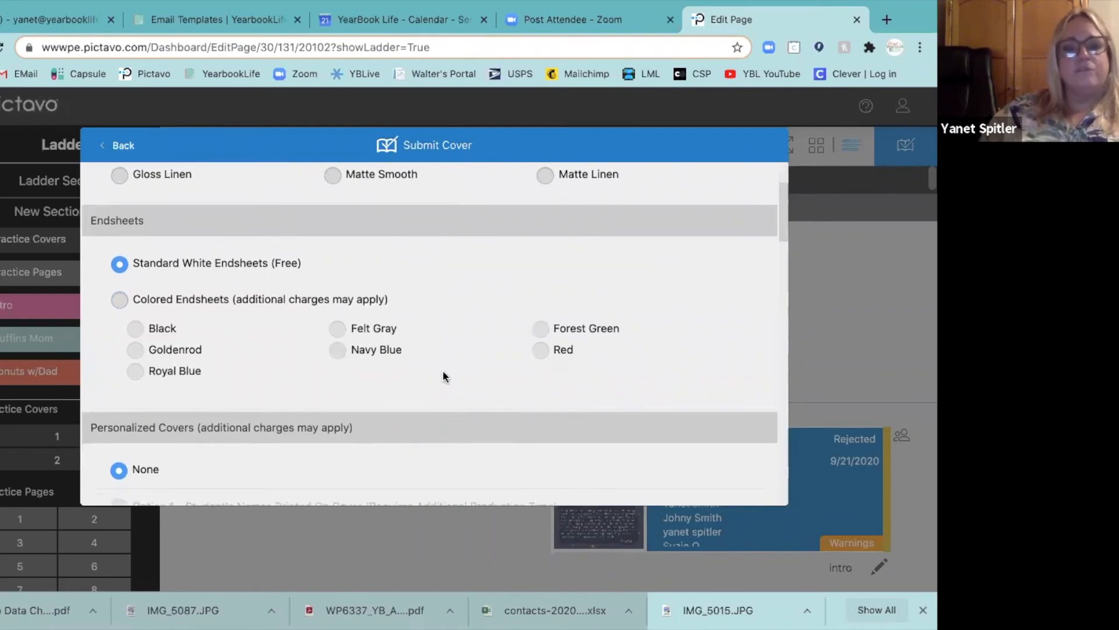
pyautogui.scroll(-2, 475, 396)
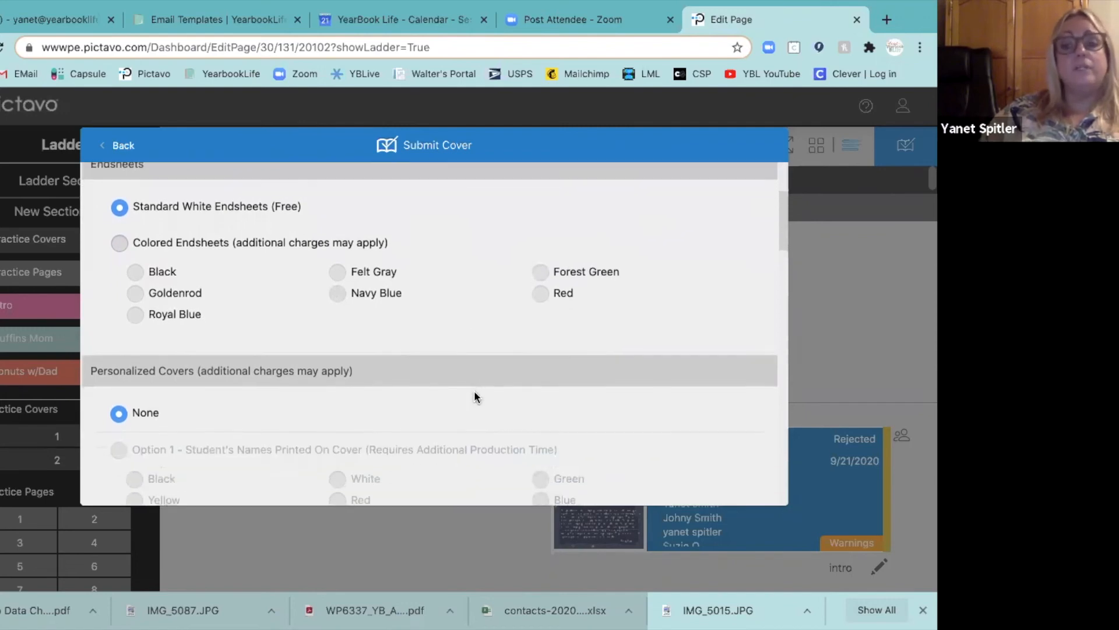
pyautogui.scroll(-1, 474, 396)
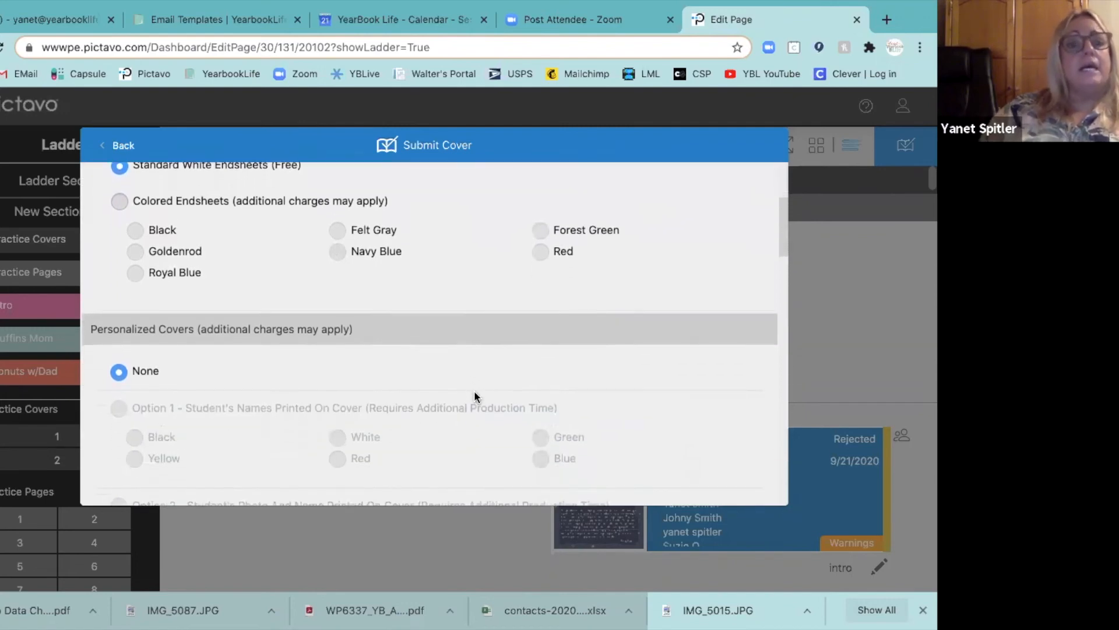
# Review the personalized cover options, from printed student names and foils to engraved name plates
pyautogui.scroll(-3, 475, 396)
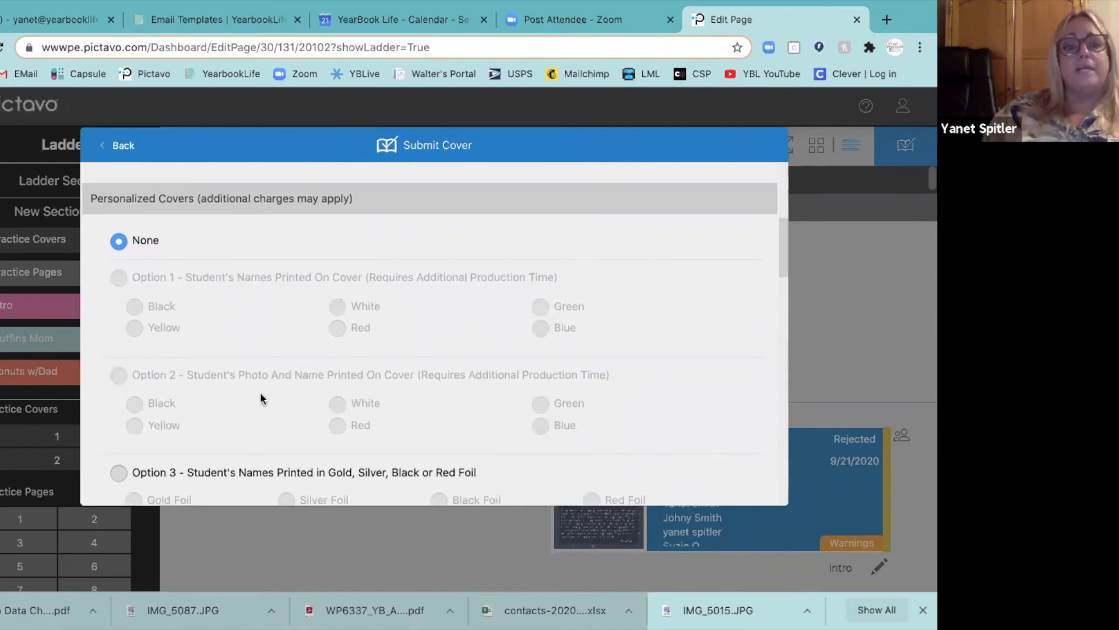
pyautogui.scroll(-3, 286, 418)
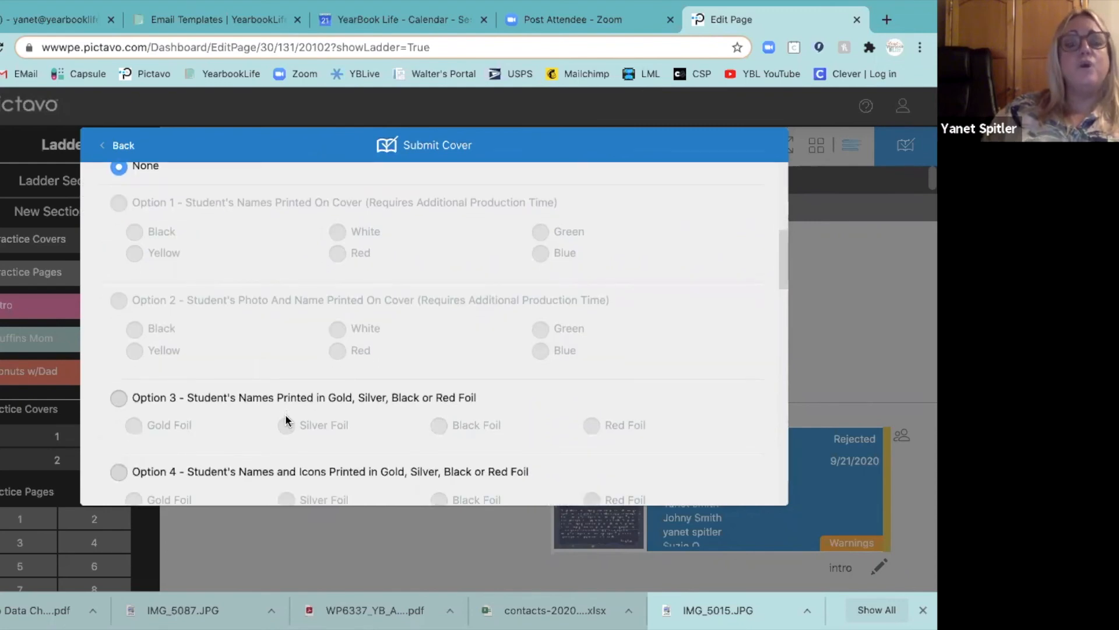
pyautogui.scroll(-2, 286, 418)
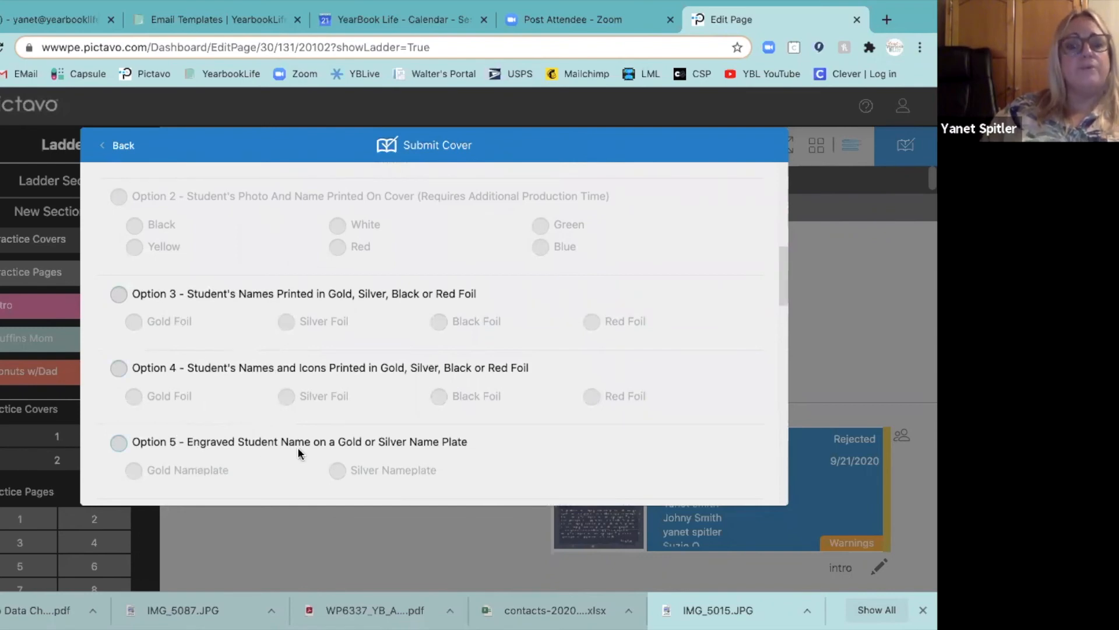
pyautogui.scroll(-1, 321, 457)
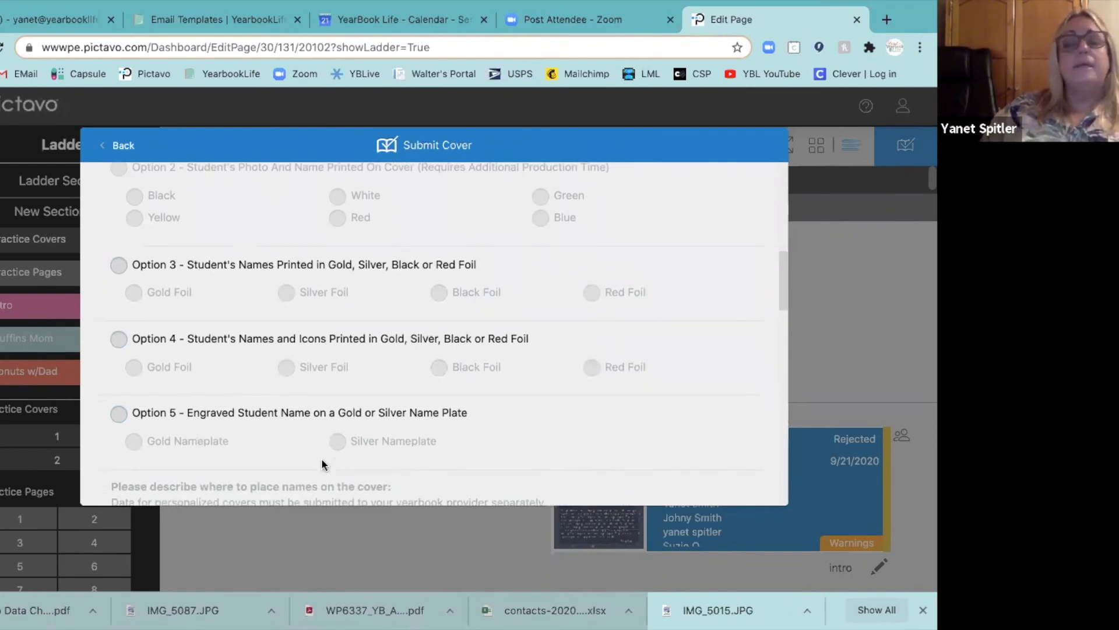
pyautogui.scroll(-1, 322, 465)
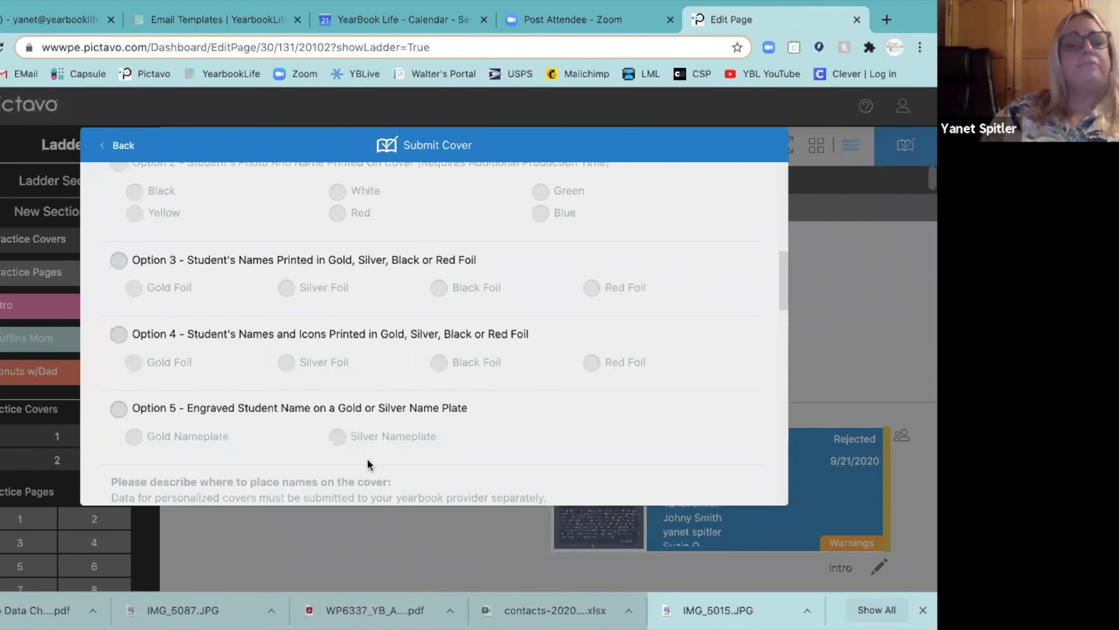
pyautogui.scroll(-6, 401, 430)
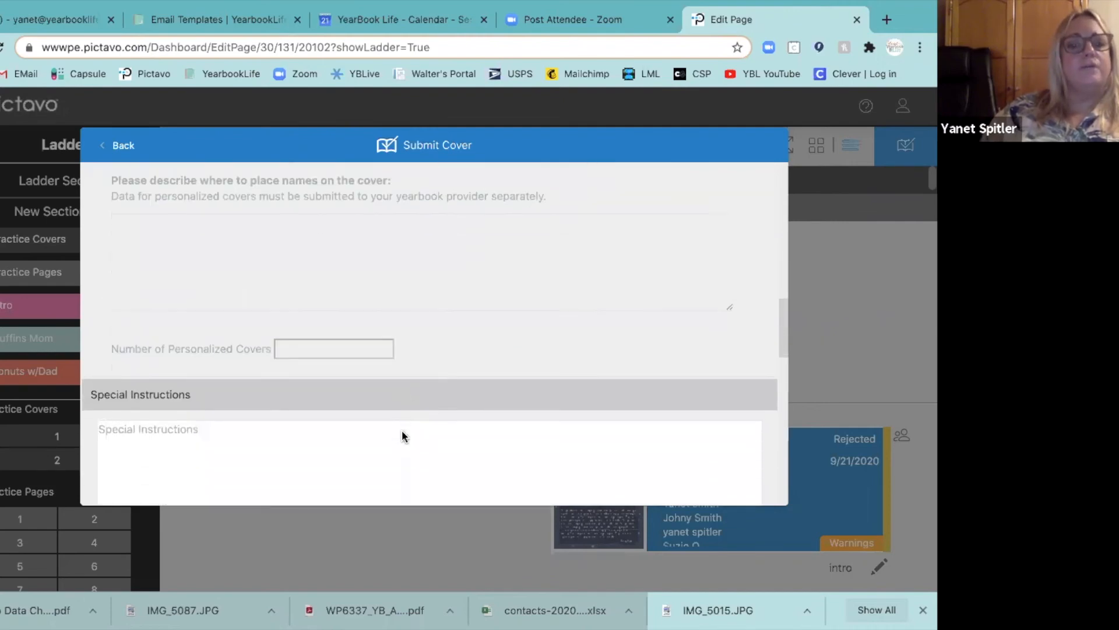
# Review the special instructions, cover proof and low resolution approval sections of the cover submission form
pyautogui.scroll(-2, 401, 430)
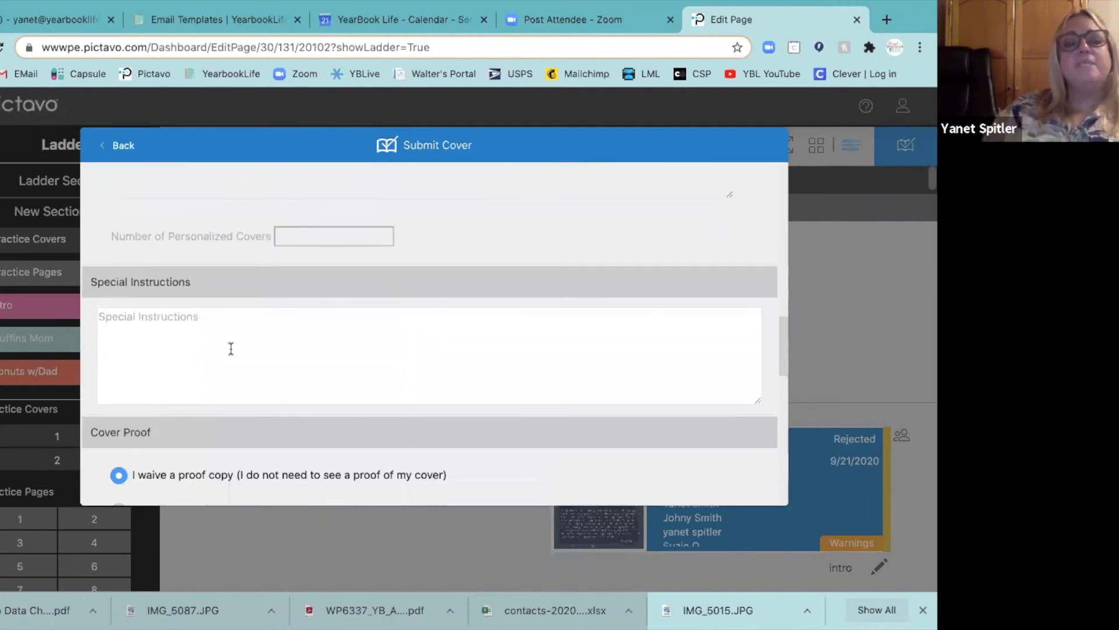
pyautogui.scroll(-1, 316, 380)
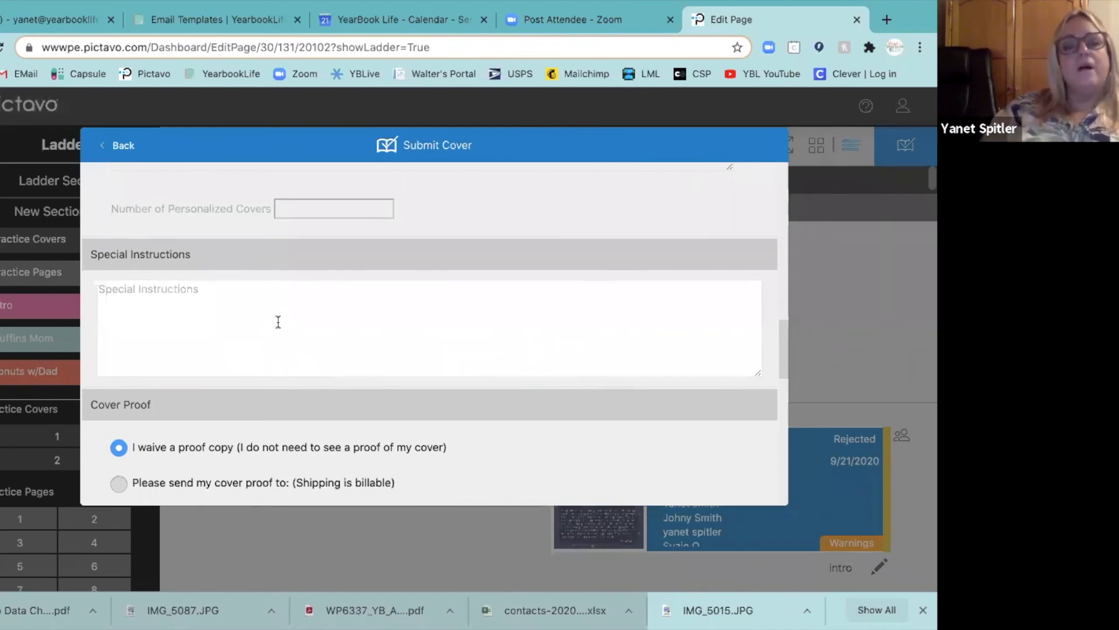
pyautogui.scroll(-2, 278, 322)
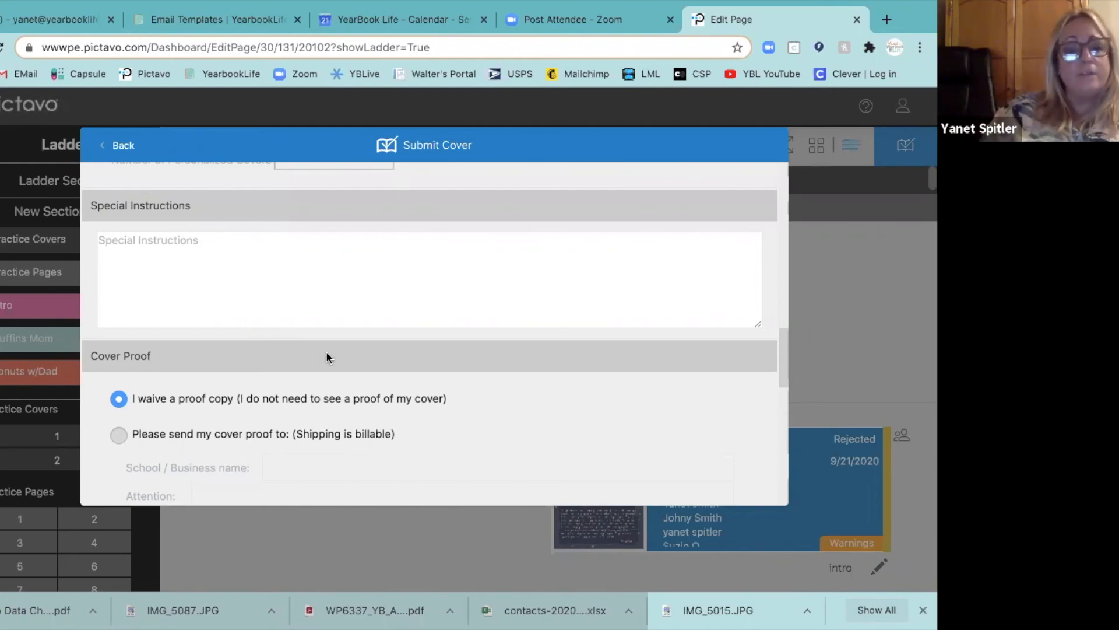
pyautogui.scroll(-3, 328, 357)
pyautogui.scroll(-3, 327, 357)
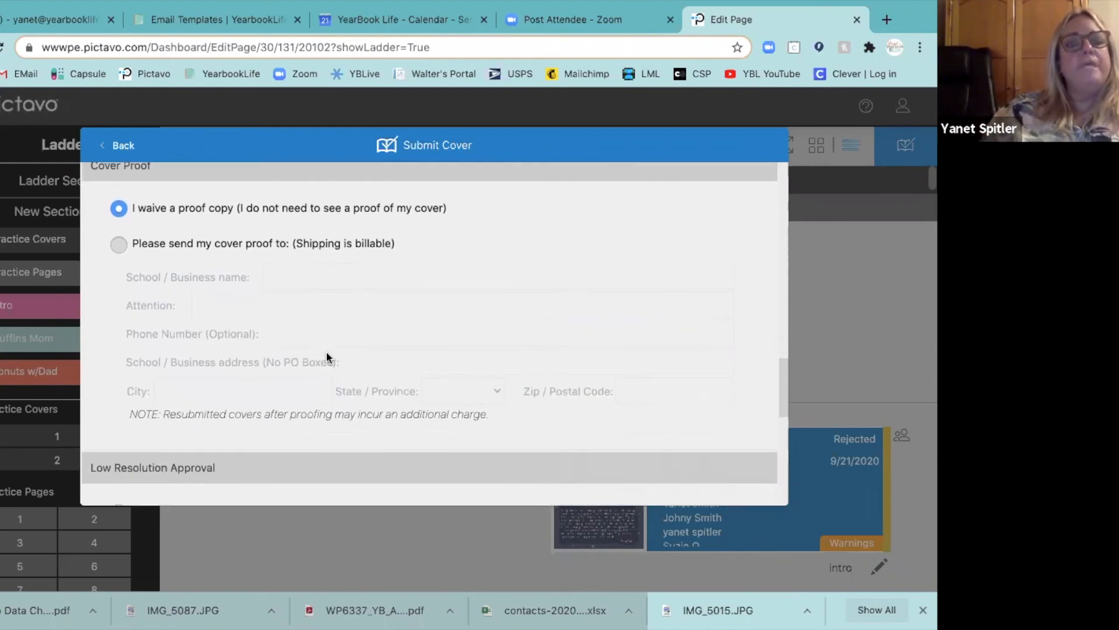
pyautogui.scroll(-1, 493, 338)
pyautogui.scroll(-5, 493, 338)
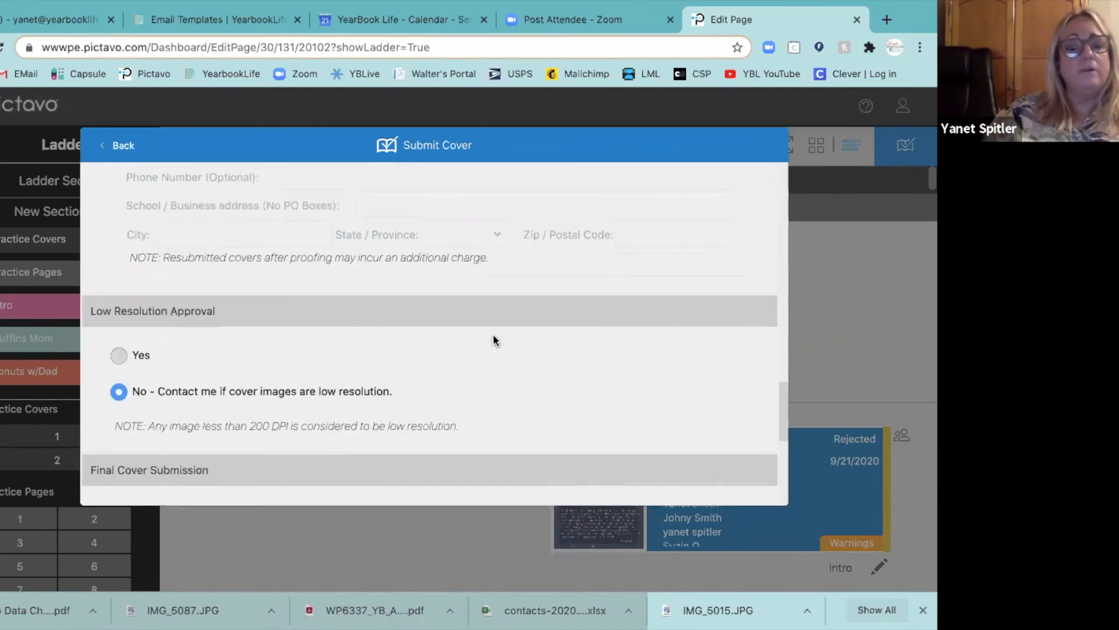
pyautogui.scroll(-4, 493, 341)
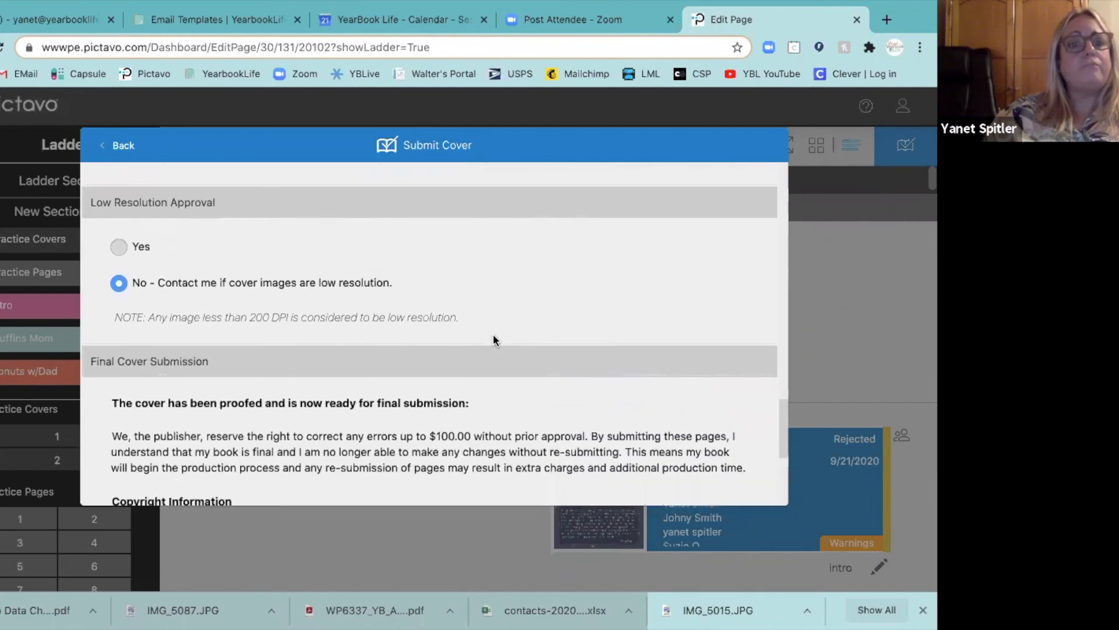
# Read the final cover submission and copyright terms and accept the agreement
pyautogui.scroll(-1, 493, 341)
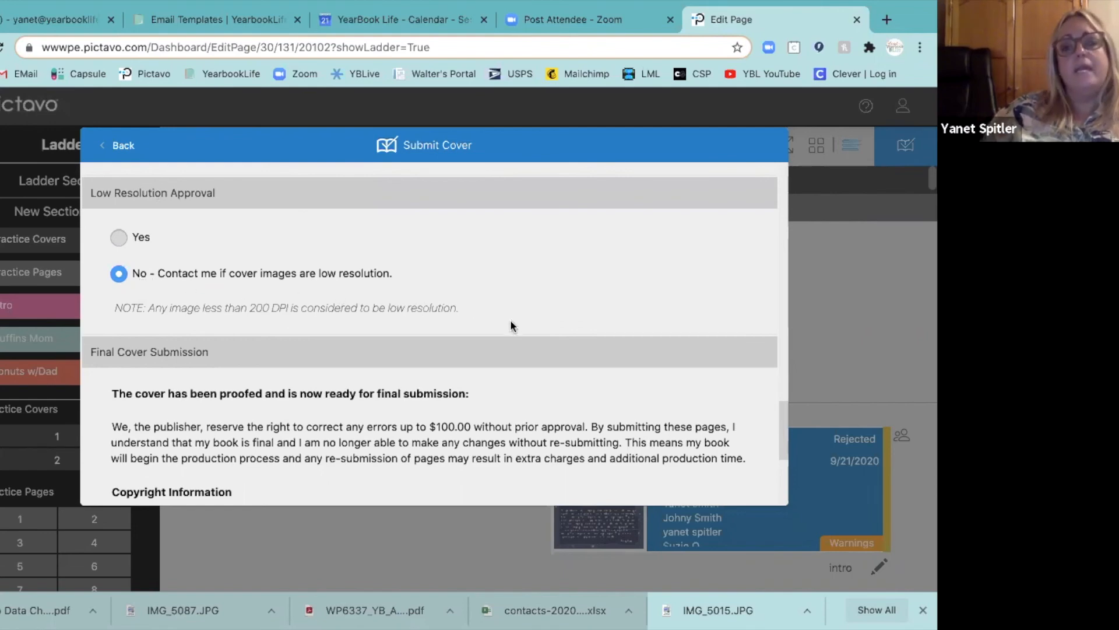
pyautogui.scroll(-2, 511, 322)
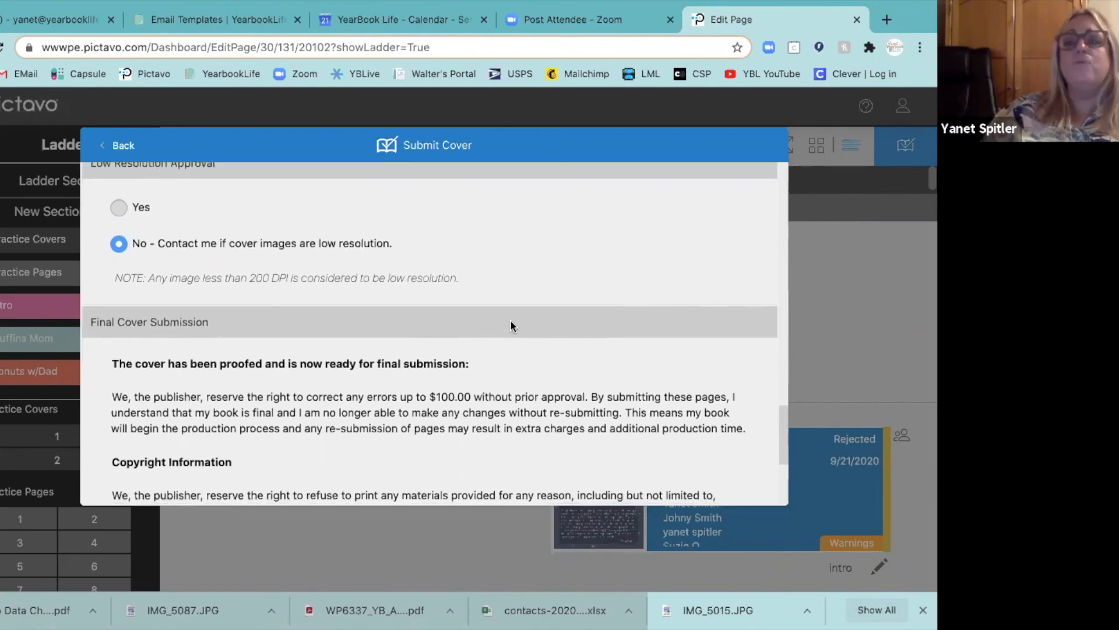
pyautogui.scroll(-3, 511, 325)
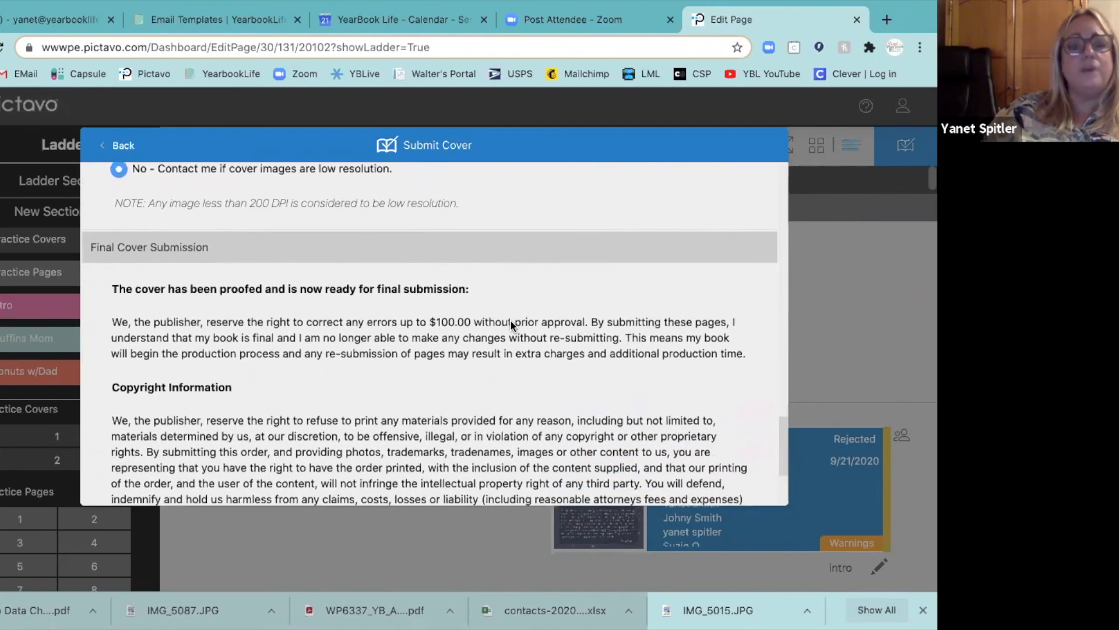
pyautogui.scroll(-2, 511, 322)
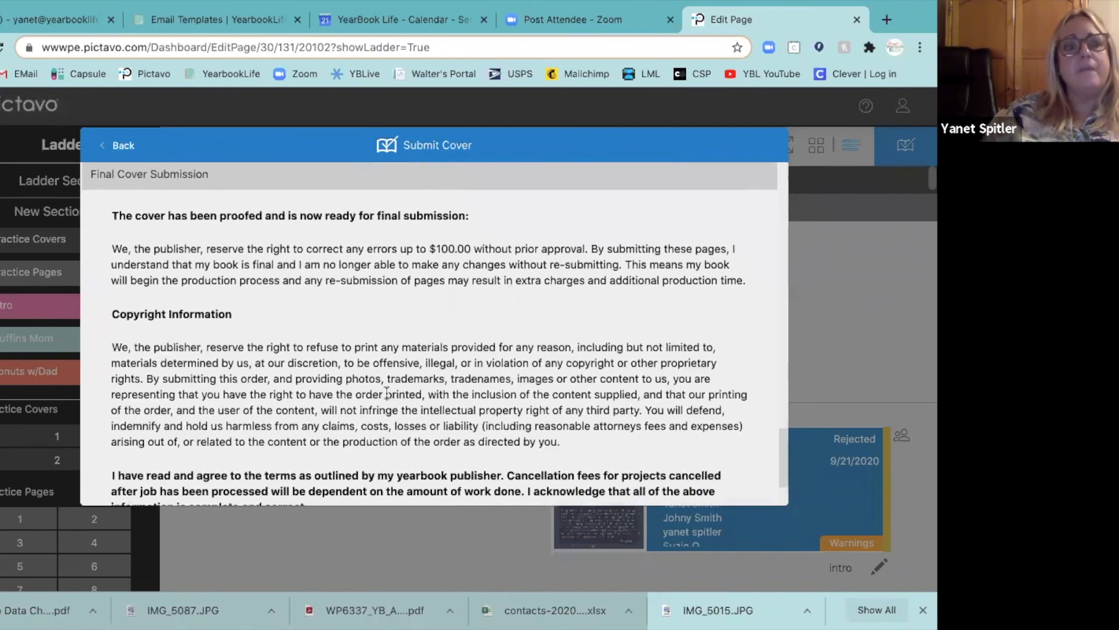
pyautogui.scroll(-4, 386, 394)
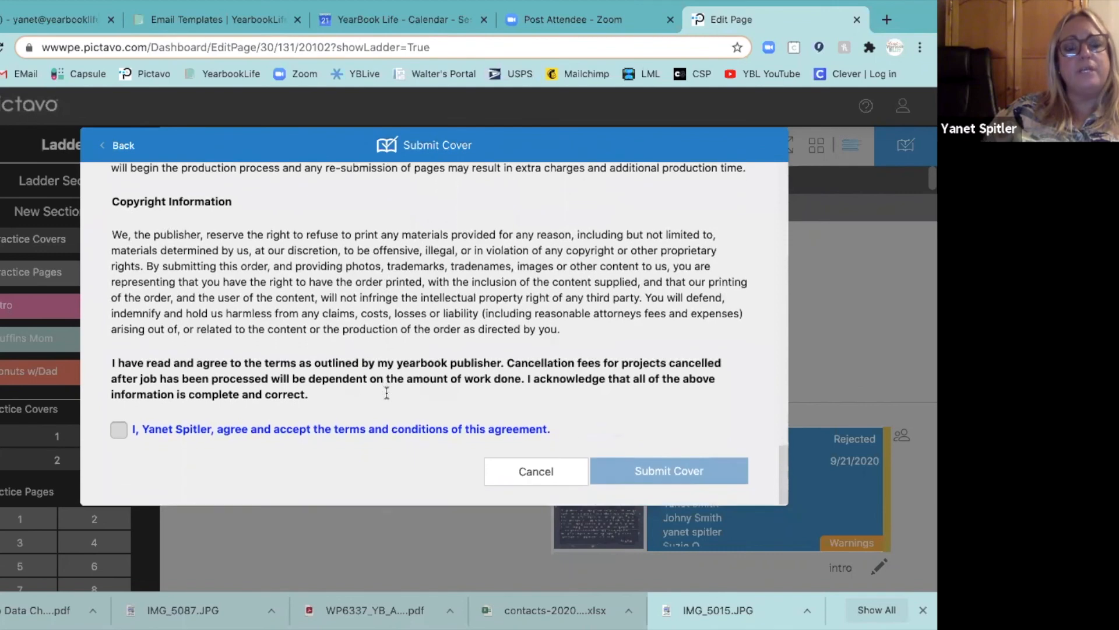
pyautogui.click(117, 432)
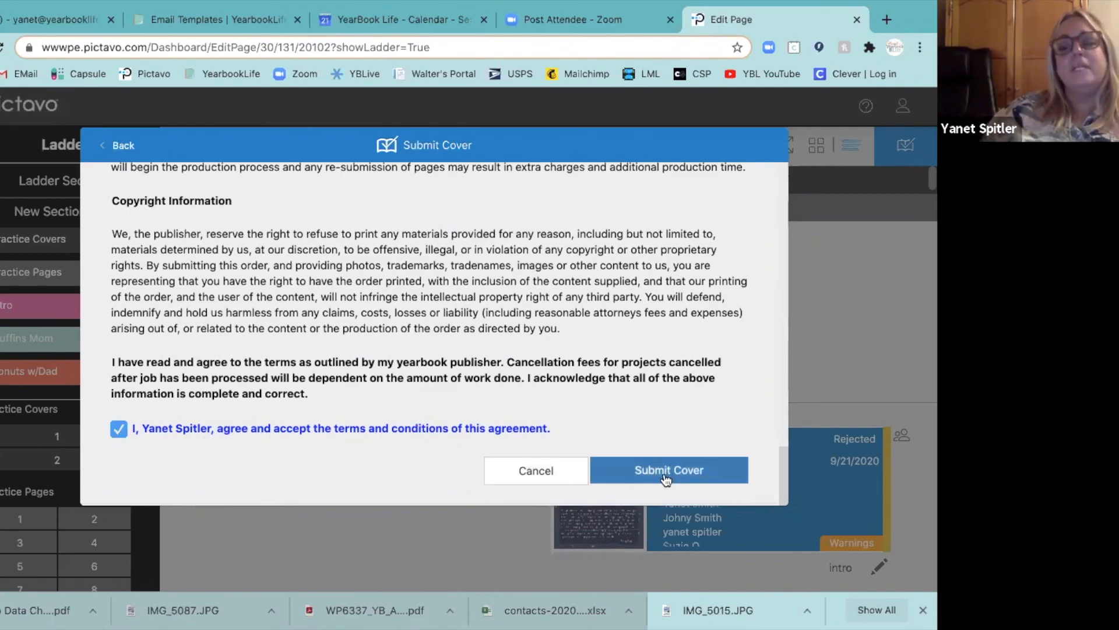
# Cancel the cover submission and close the project submission to return to the page ladder
pyautogui.click(523, 473)
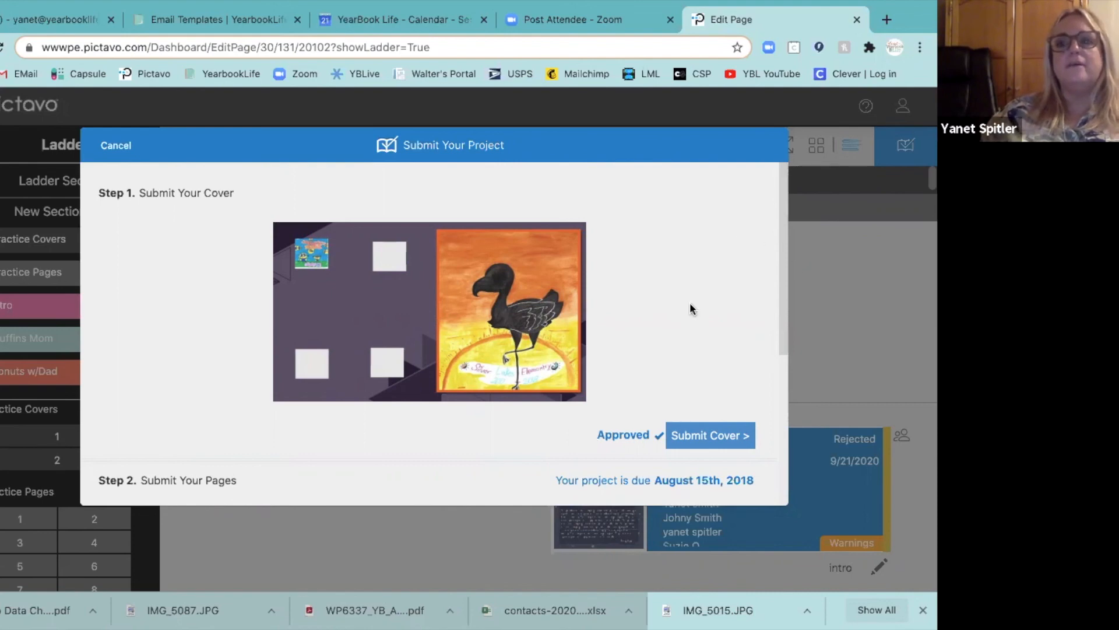
pyautogui.scroll(-1, 533, 482)
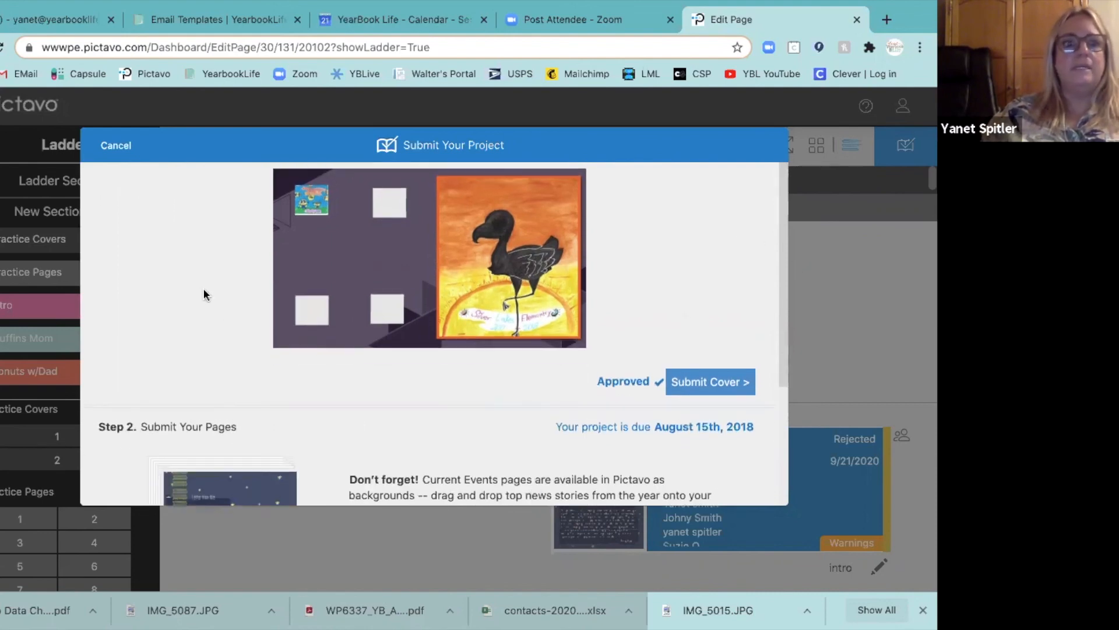
pyautogui.click(116, 146)
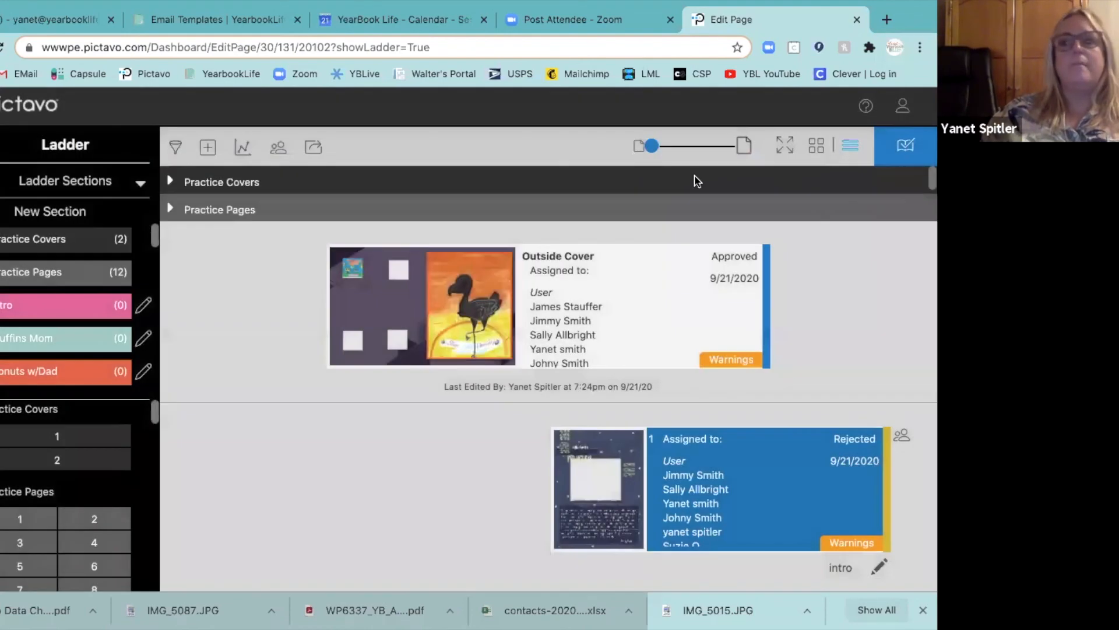
# Open the Pictavo Help site and search it for "submit cover"
pyautogui.click(866, 107)
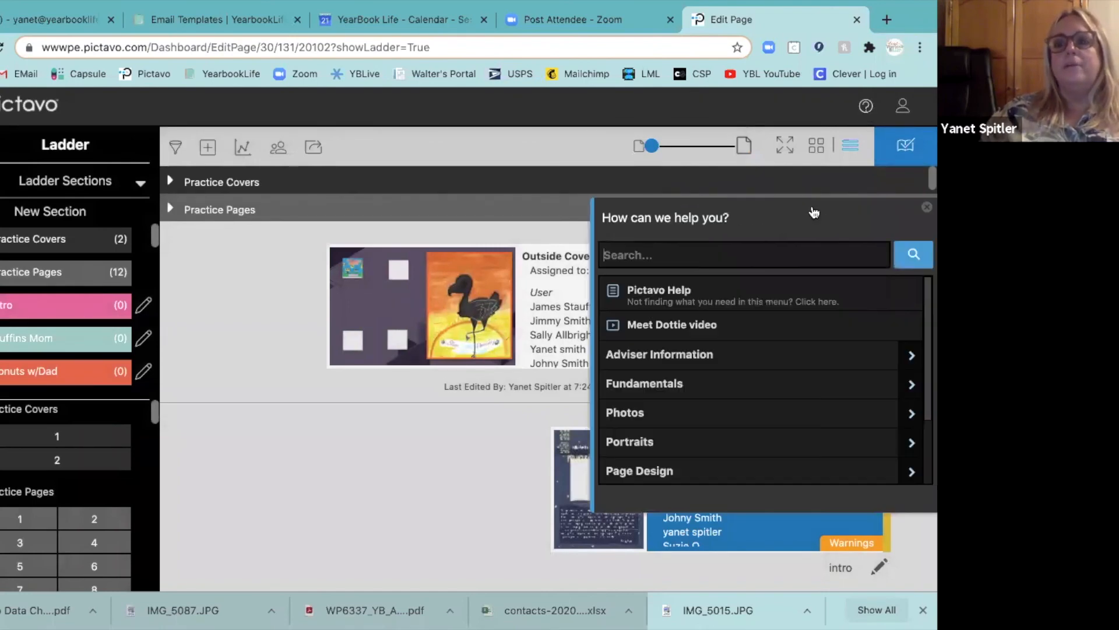
pyautogui.click(695, 298)
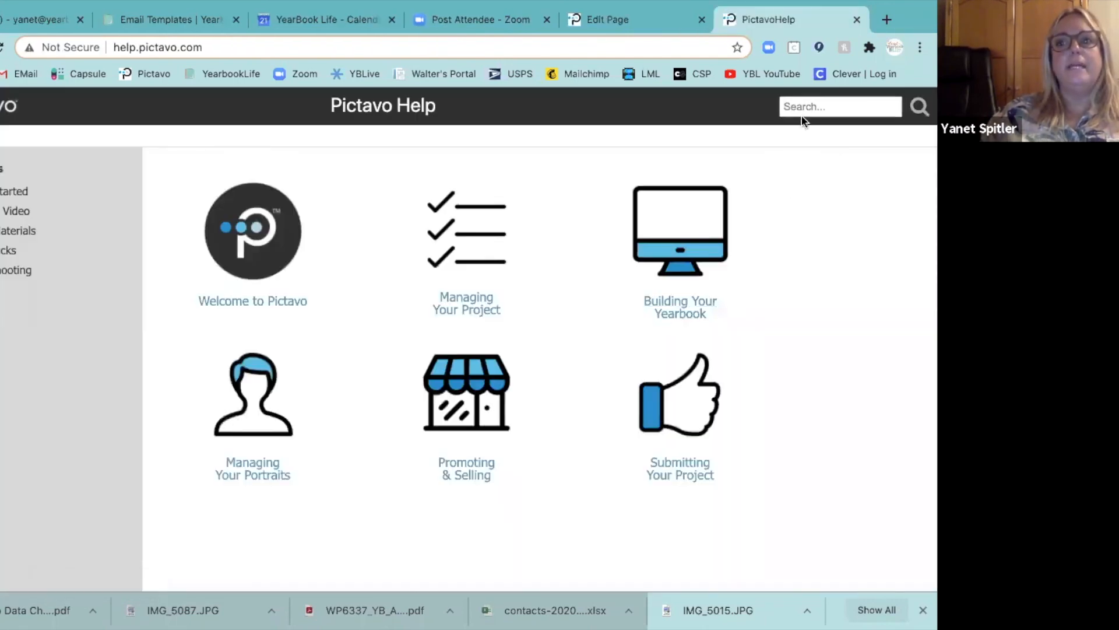
pyautogui.click(801, 107)
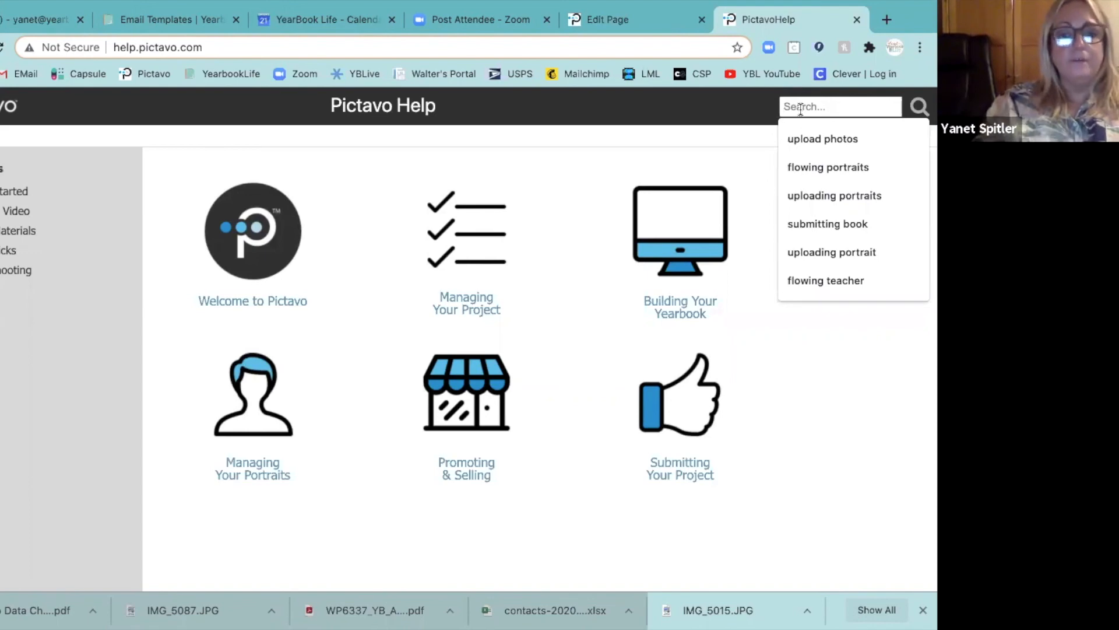
pyautogui.write('sub')
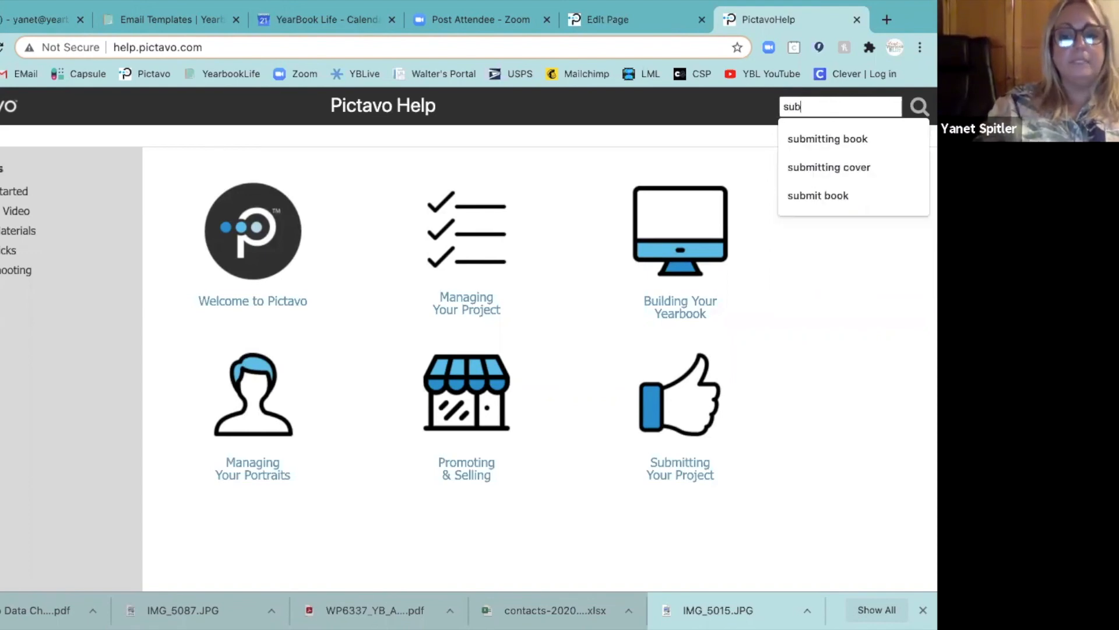
pyautogui.write('mit cover')
pyautogui.press('Return')
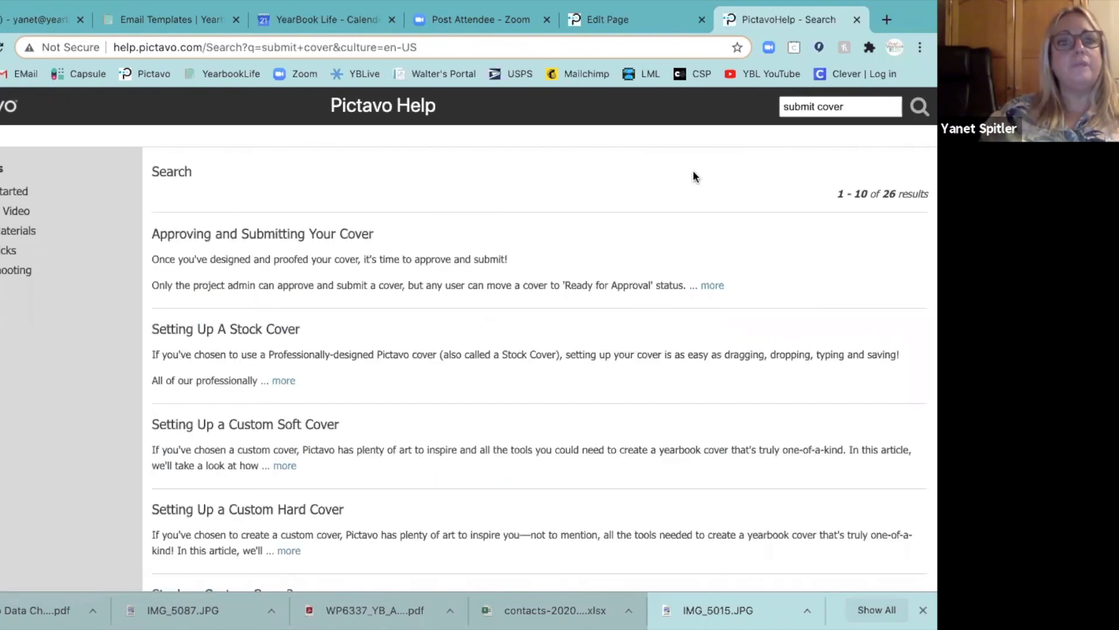
# Read through the help article "Approving and Submitting Your Cover" and return to the page ladder
pyautogui.click(231, 238)
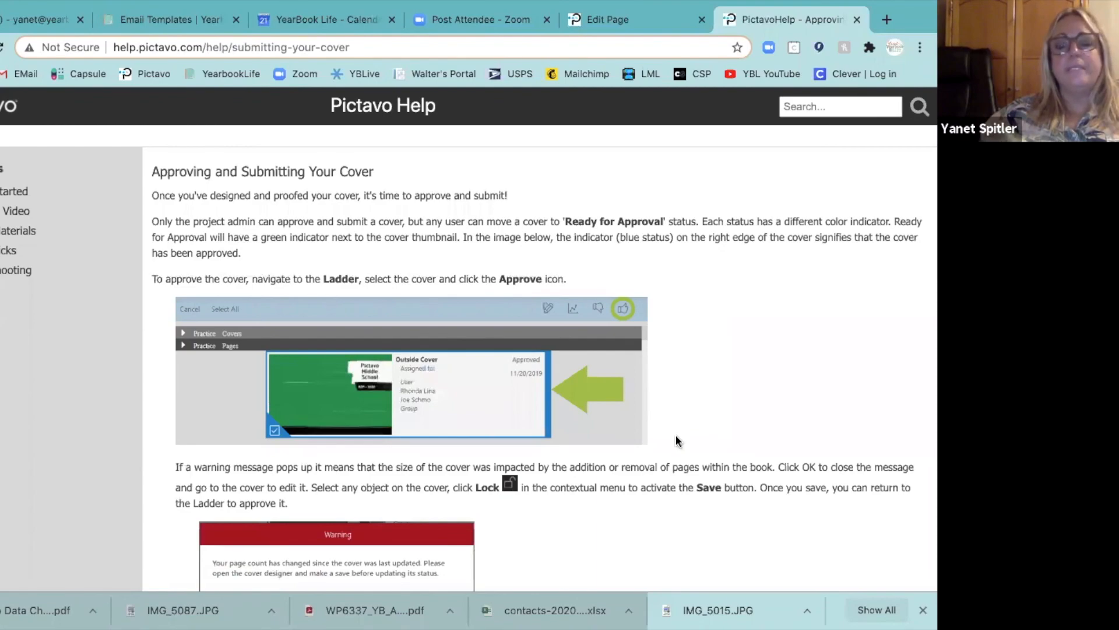
pyautogui.scroll(-2, 675, 435)
pyautogui.scroll(-20, 676, 435)
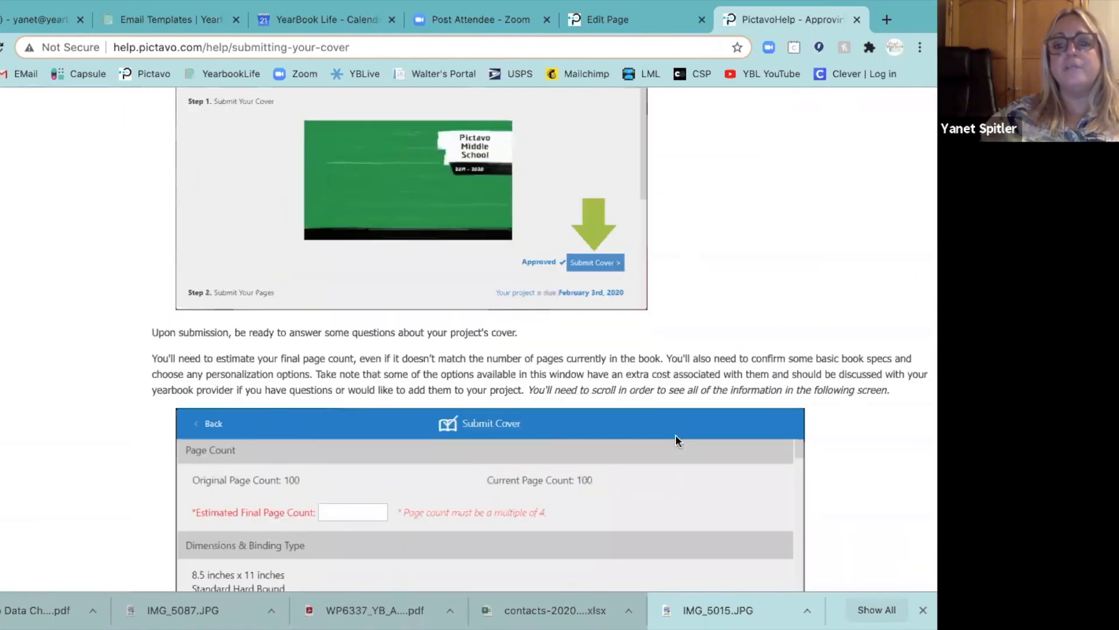
pyautogui.scroll(-20, 676, 435)
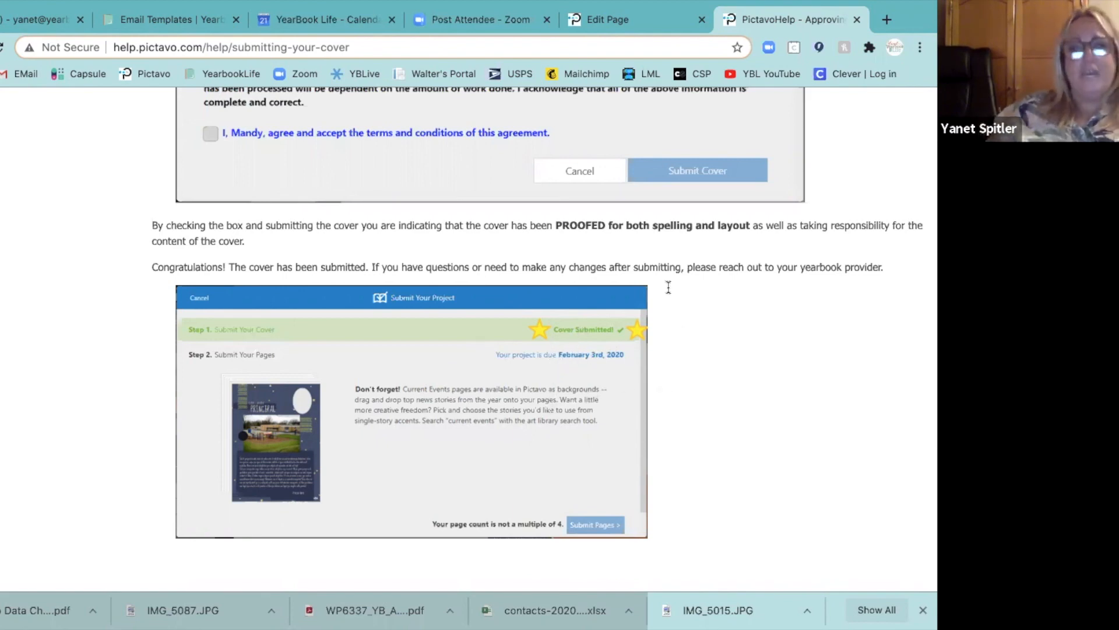
pyautogui.scroll(15, 669, 287)
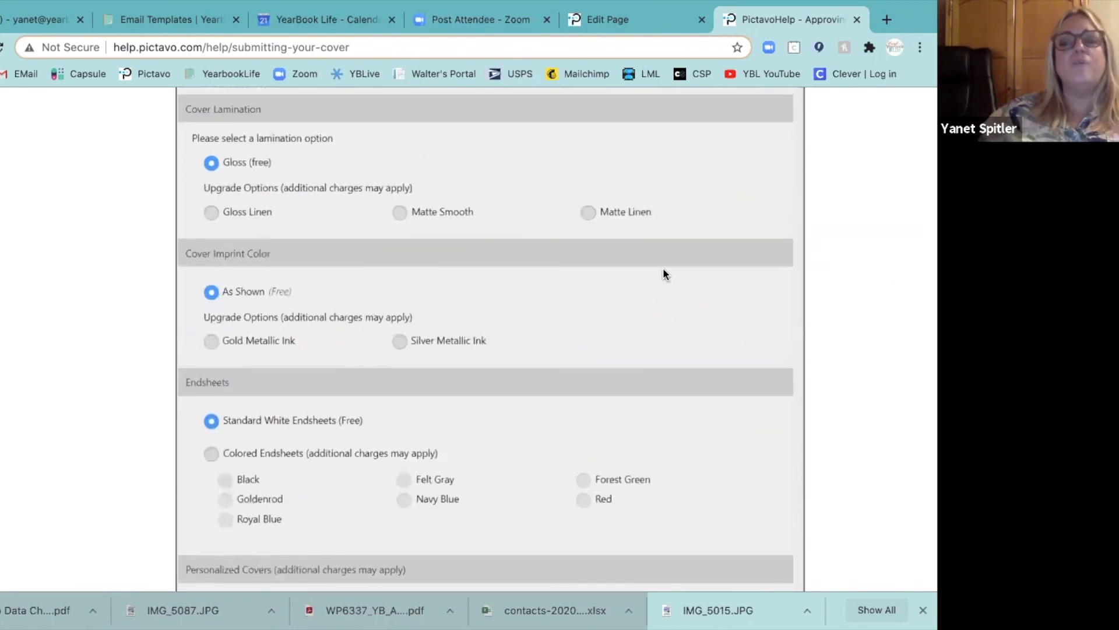
pyautogui.scroll(-15, 663, 267)
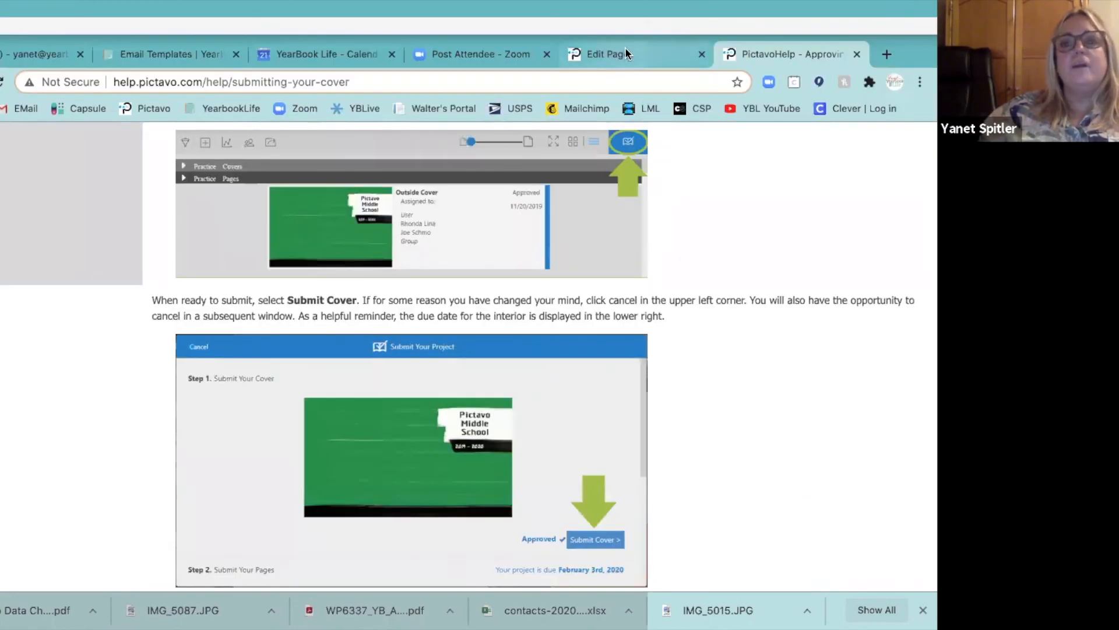
pyautogui.click(625, 53)
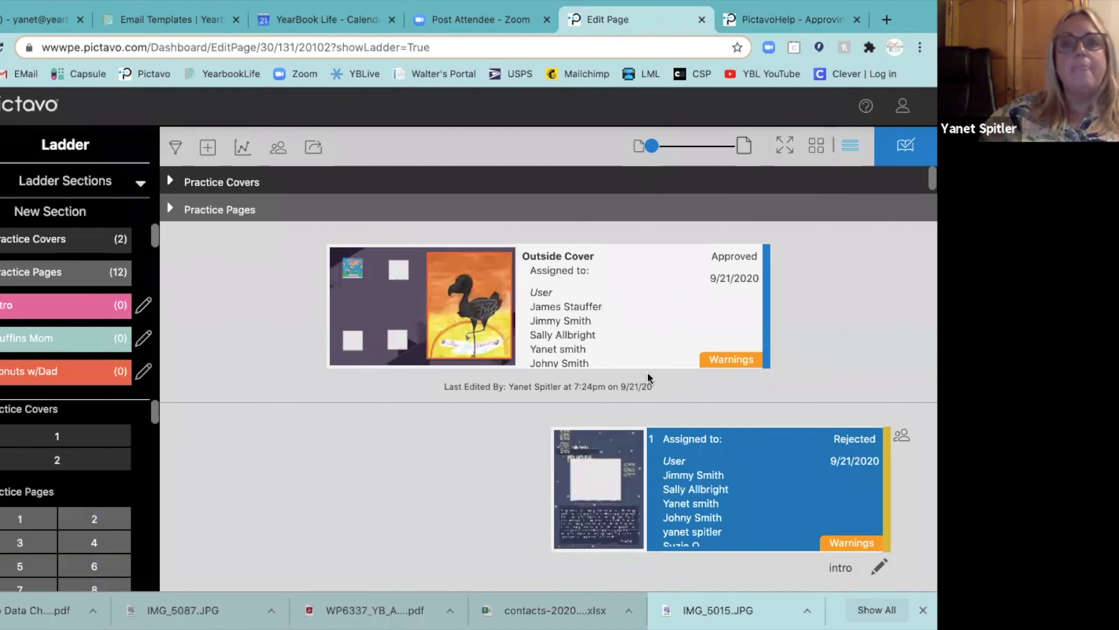